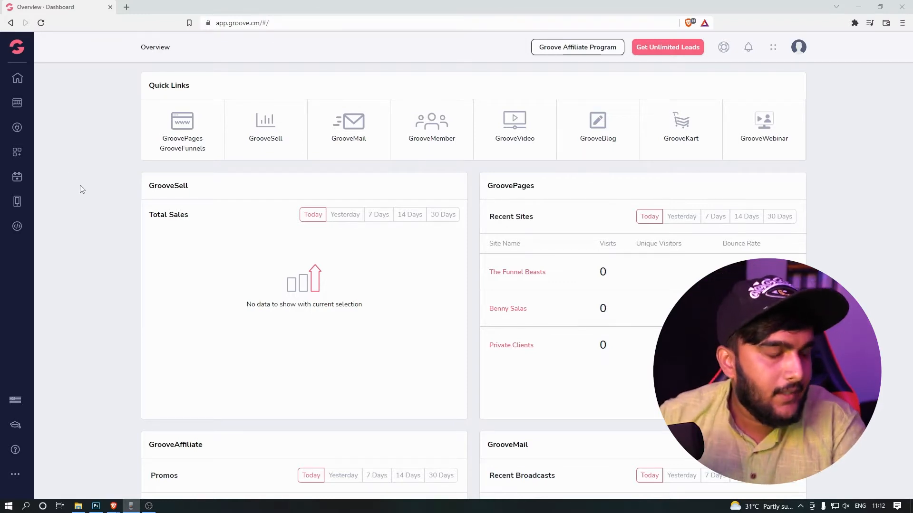
- Open the GroovePages site The Funnel Beasts in the page builder
click(185, 144)
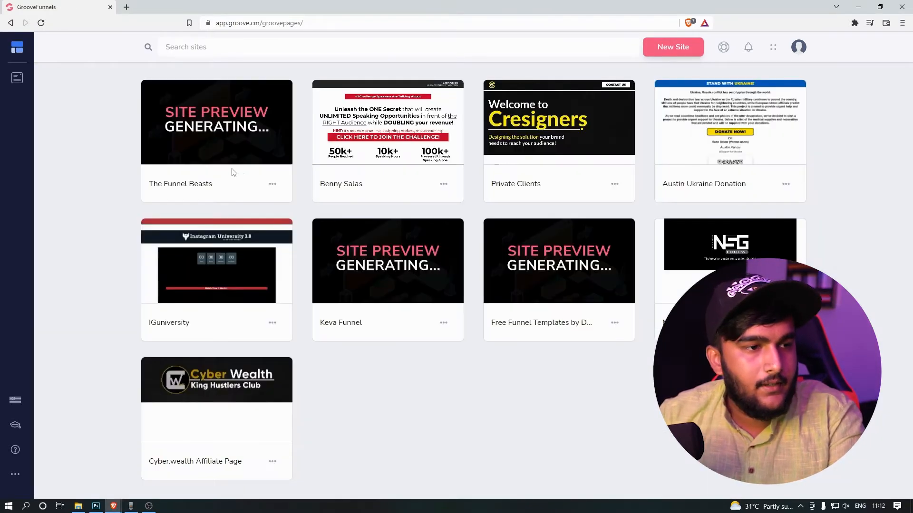
click(210, 119)
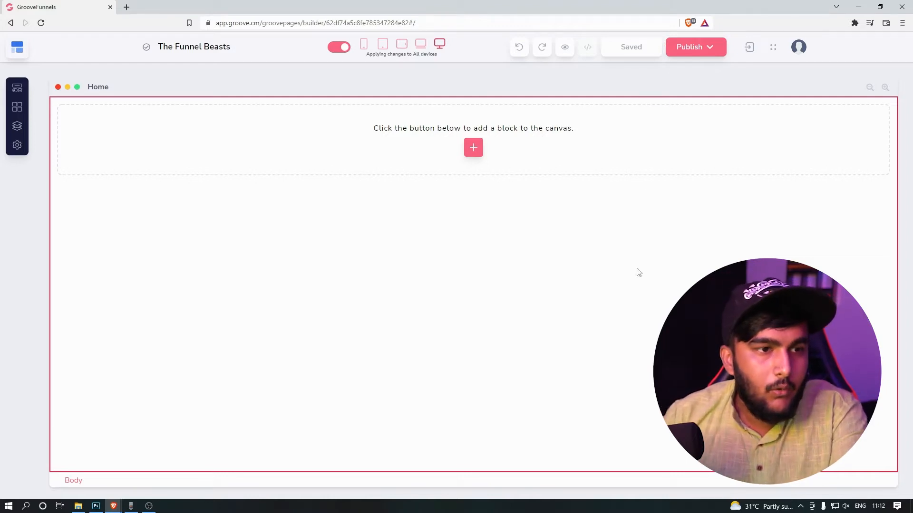
- Open the block library for the empty page and browse the Designer categories such as Headers and Alert Bars
click(476, 149)
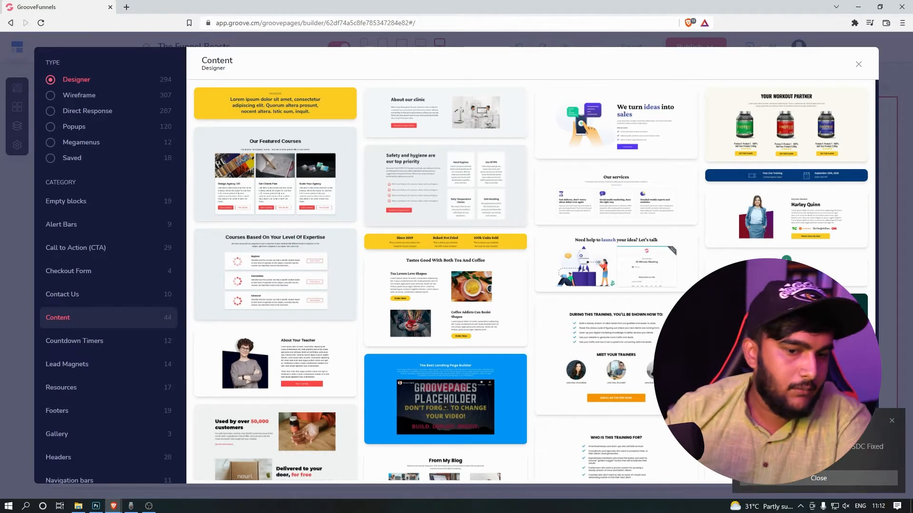
click(891, 422)
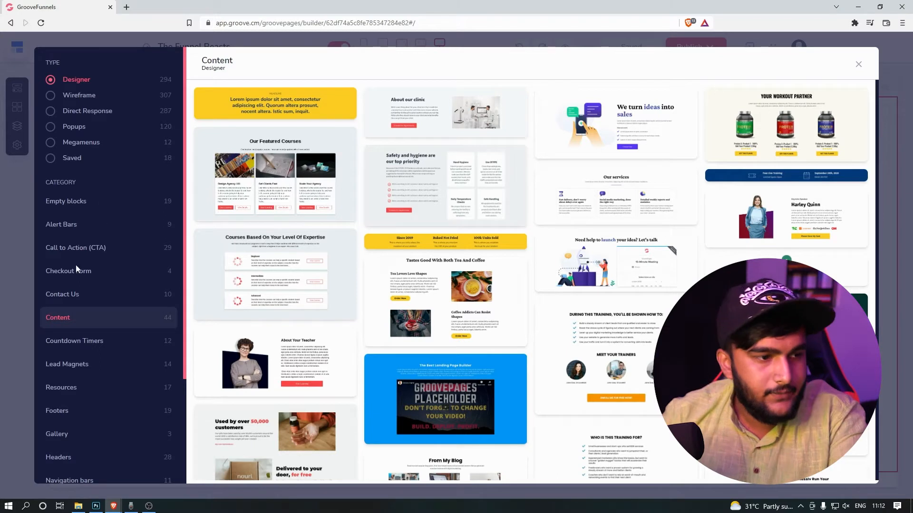
scroll(118, 316, down, 2)
click(100, 362)
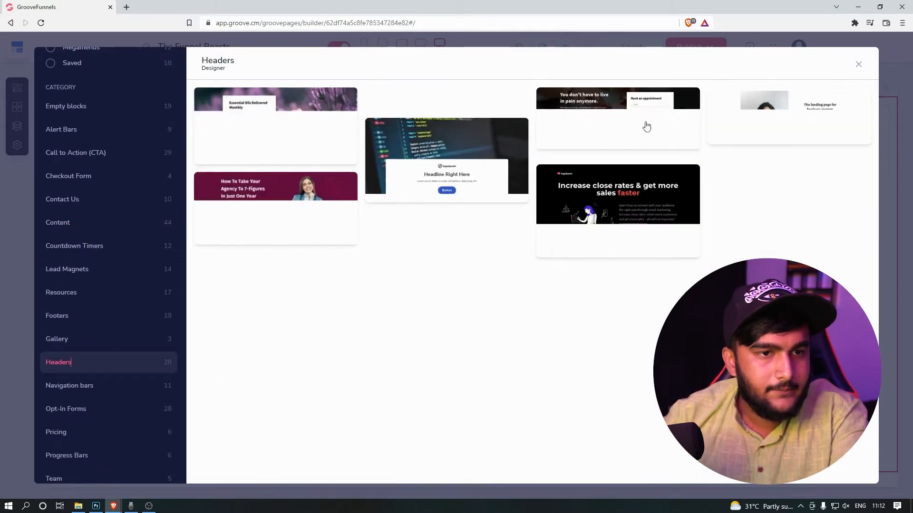
scroll(128, 271, down, 1)
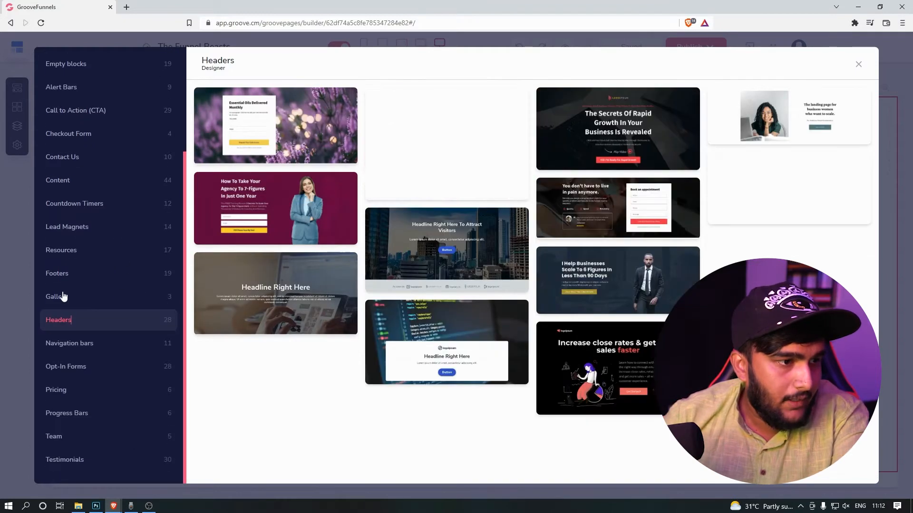
scroll(116, 210, up, 1)
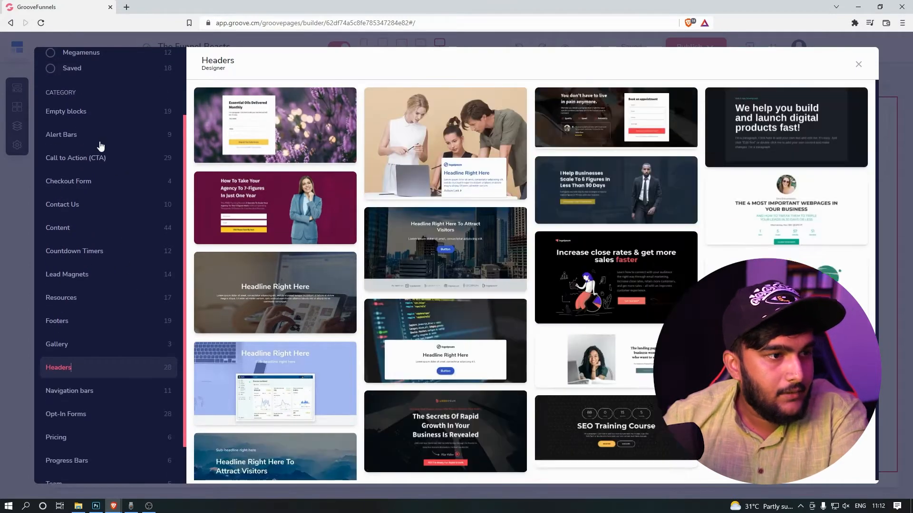
click(100, 136)
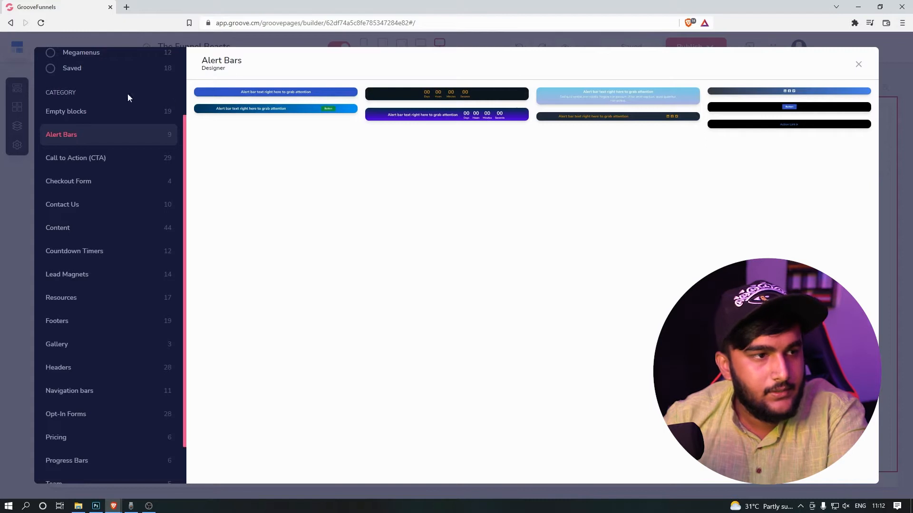
scroll(77, 405, down, 1)
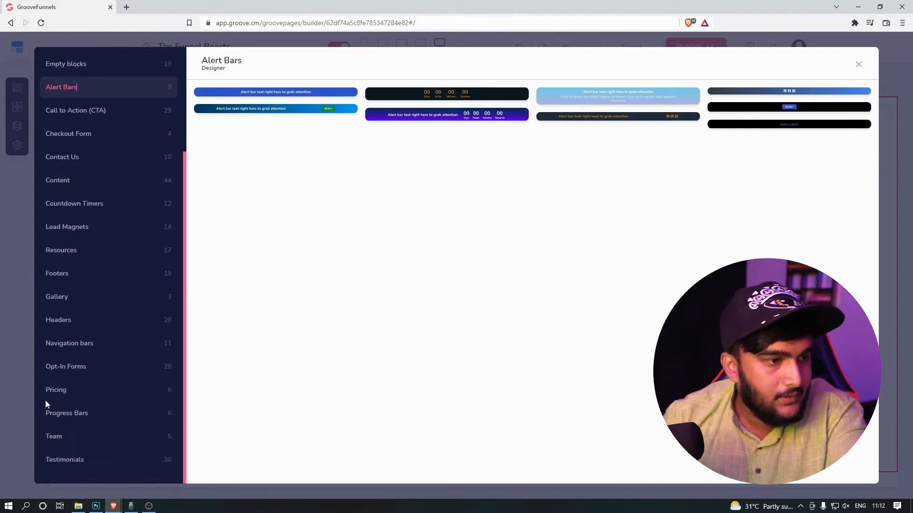
- Insert the Lead Magnets block offering the meditation e-book onto the page
click(70, 344)
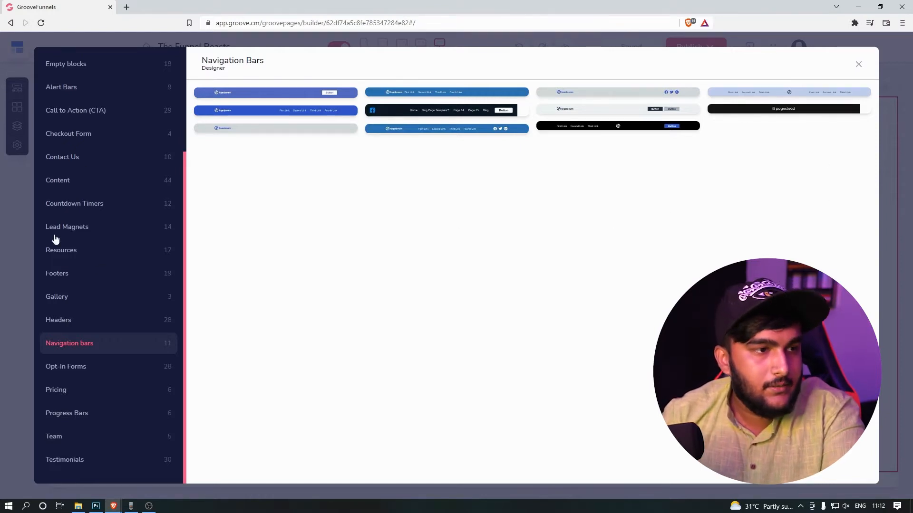
click(76, 232)
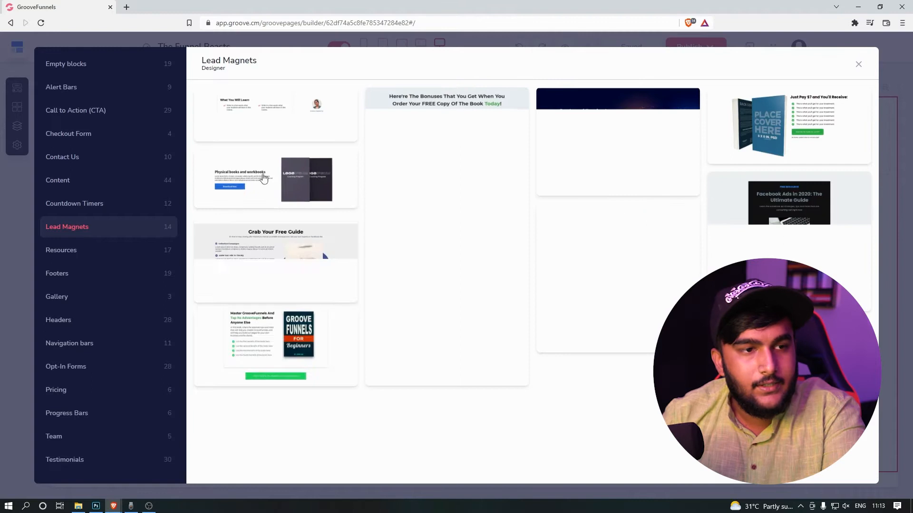
click(810, 132)
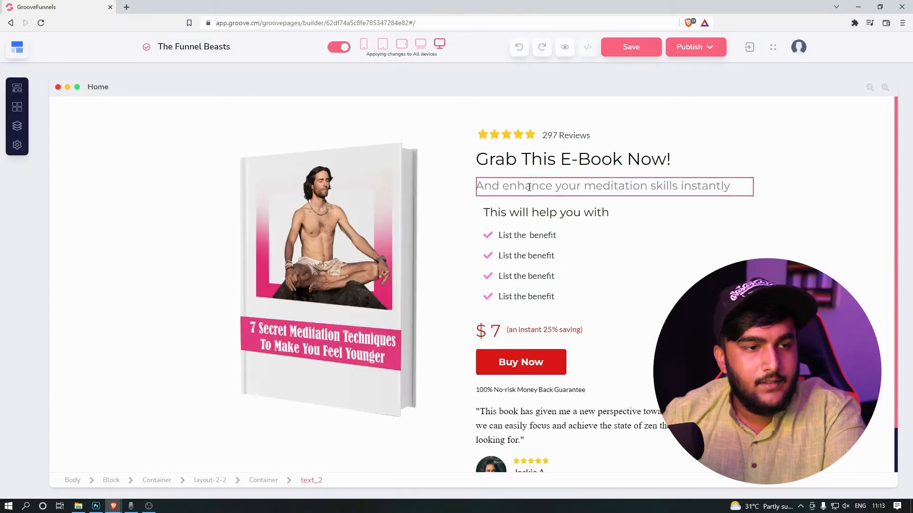
- Open the block library below the e-book section and browse the Wireframe and Direct Response categories
scroll(794, 185, down, 1)
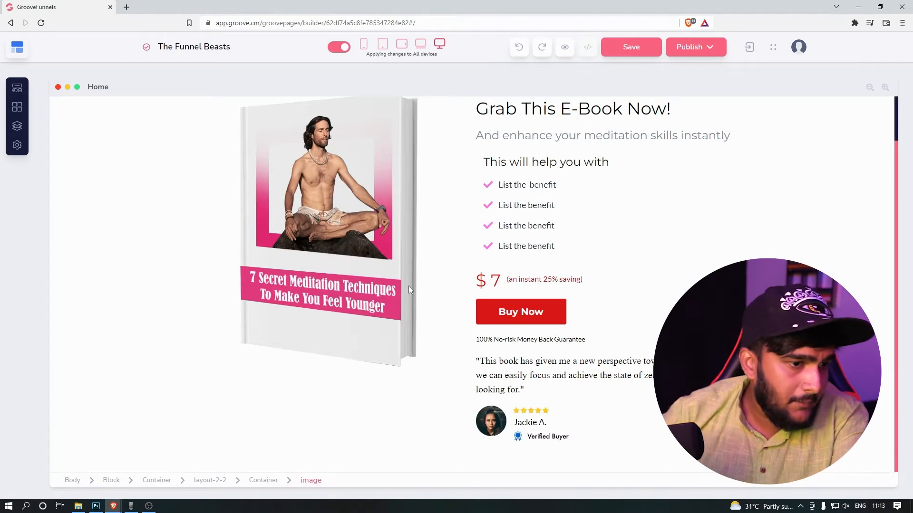
click(468, 472)
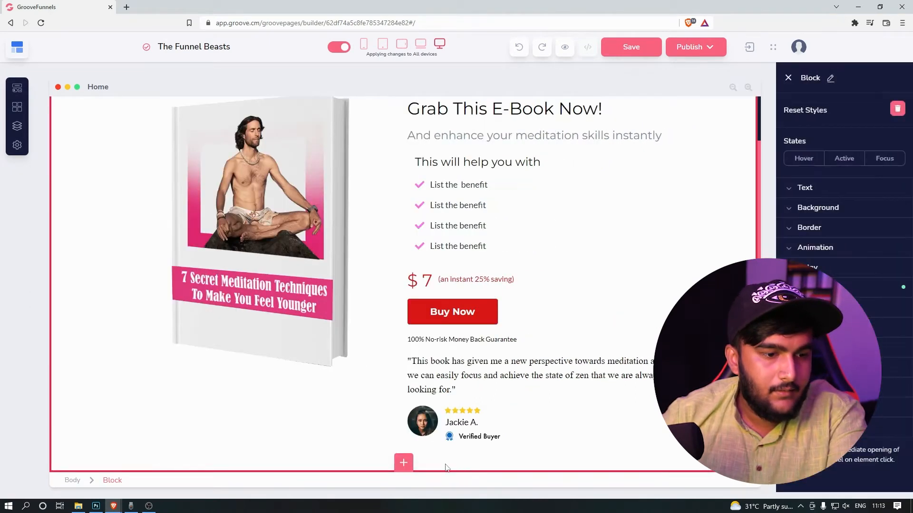
click(403, 463)
scroll(90, 203, up, 3)
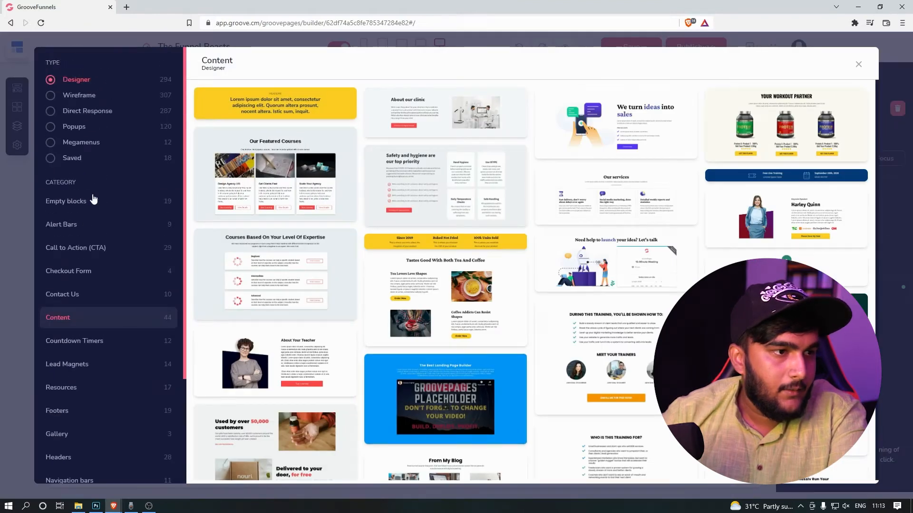
click(61, 98)
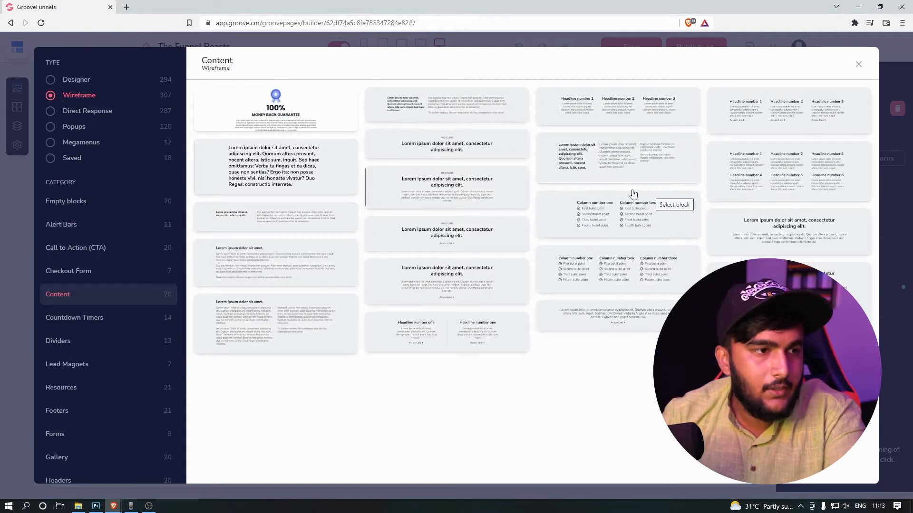
click(84, 223)
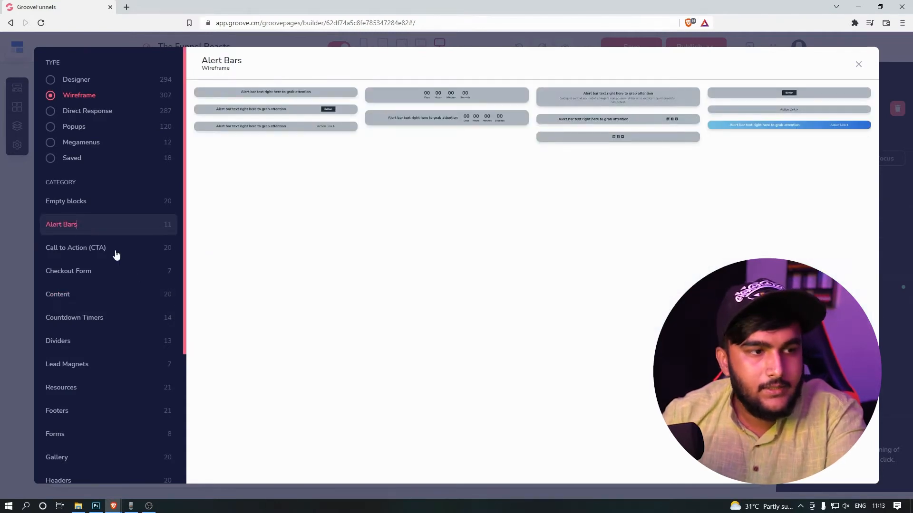
click(116, 251)
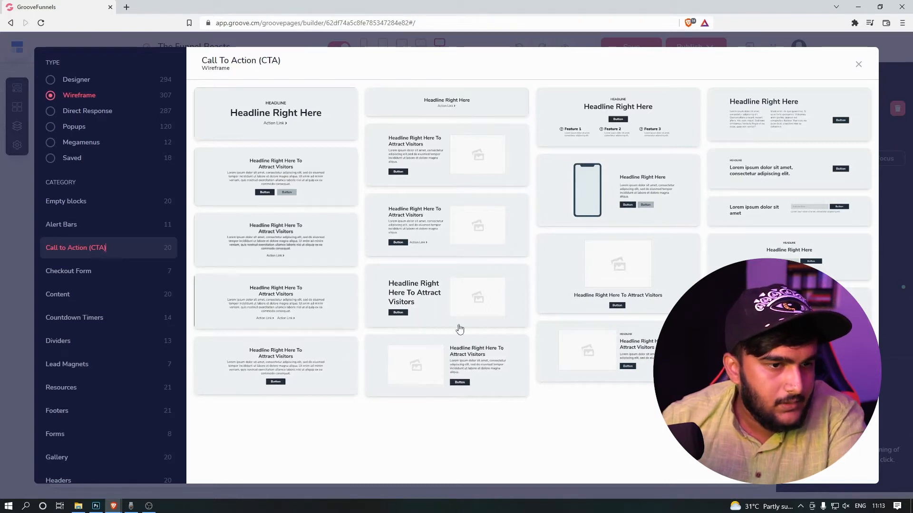
click(88, 81)
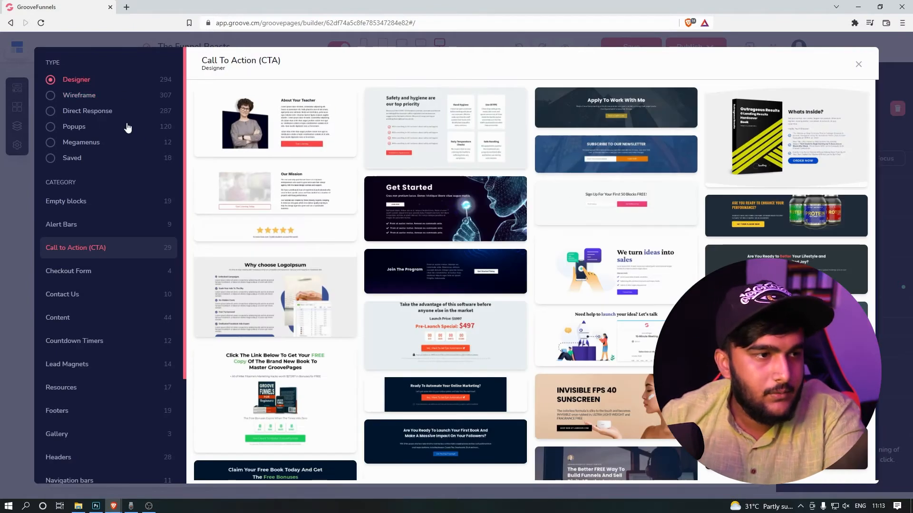
click(88, 96)
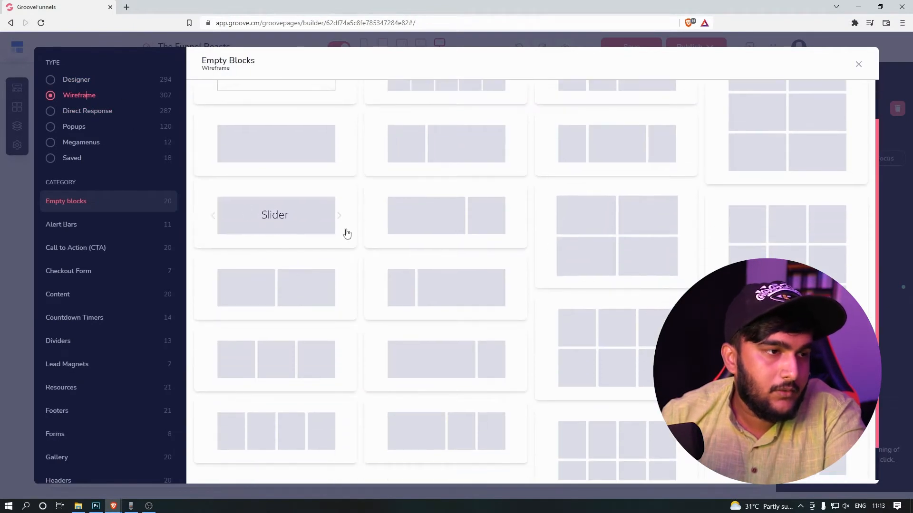
click(72, 226)
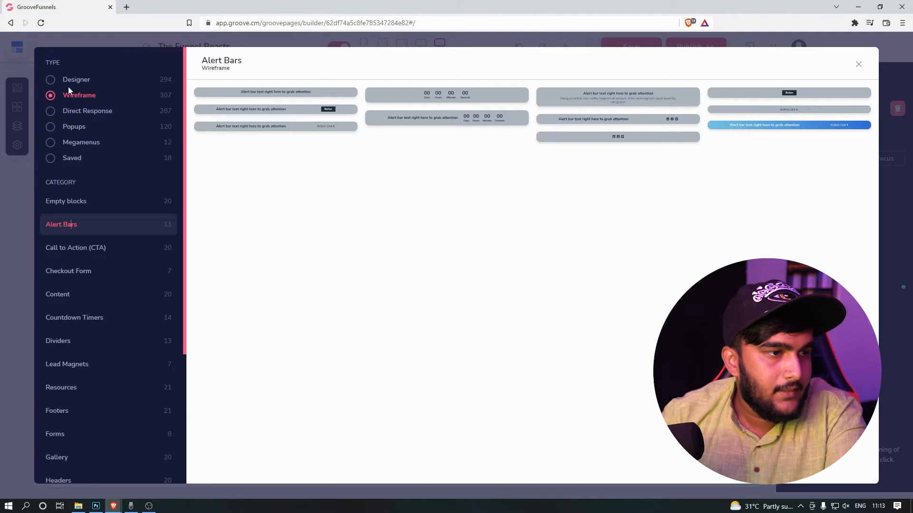
scroll(94, 266, down, 4)
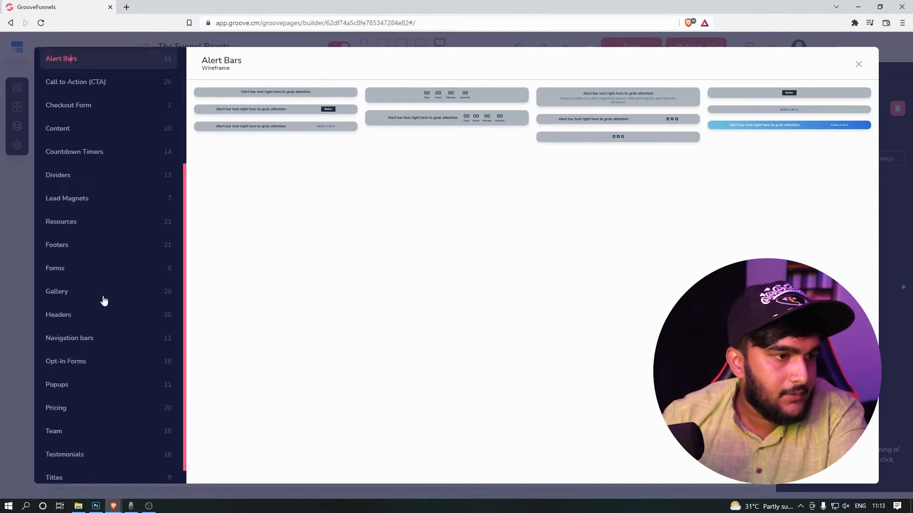
scroll(102, 301, up, 4)
click(98, 113)
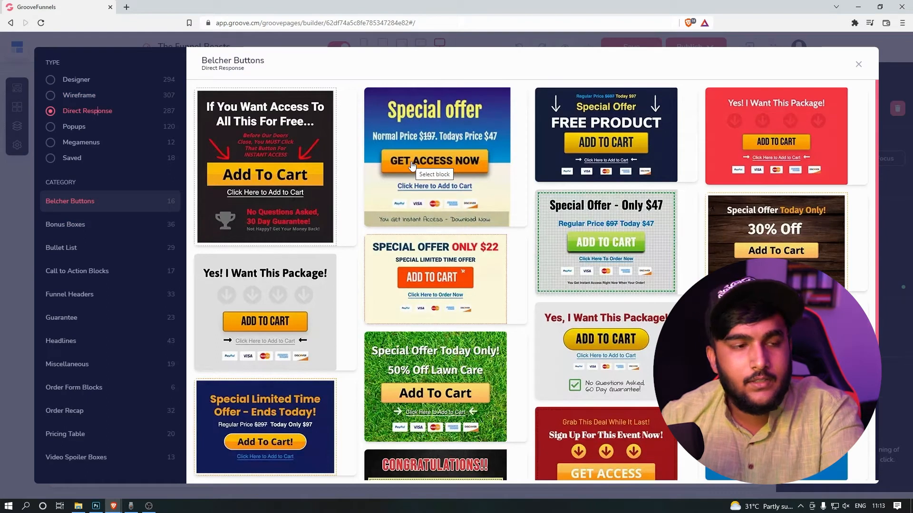
scroll(228, 312, down, 2)
scroll(228, 312, up, 1)
scroll(228, 312, up, 1)
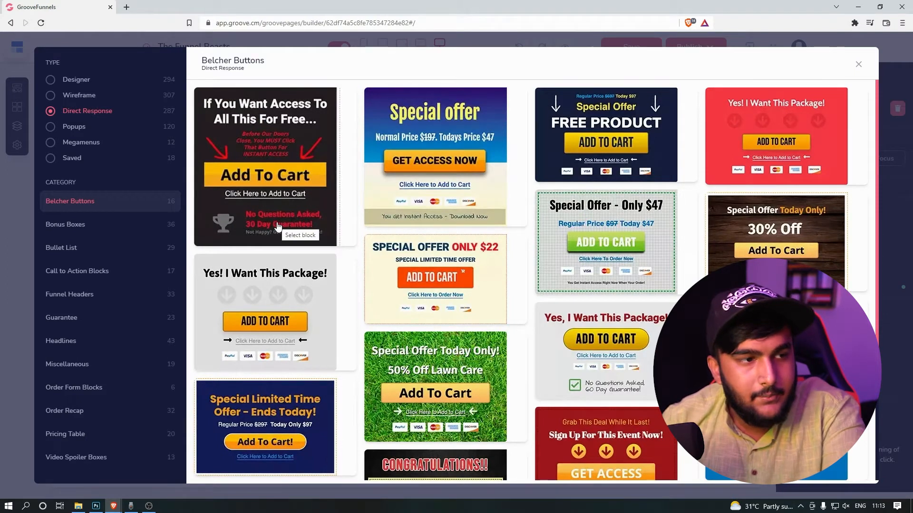
- Insert a Direct Response Bonus Boxes block with the Insider Community layout below the e-book section
click(85, 228)
scroll(770, 200, down, 2)
scroll(770, 190, up, 2)
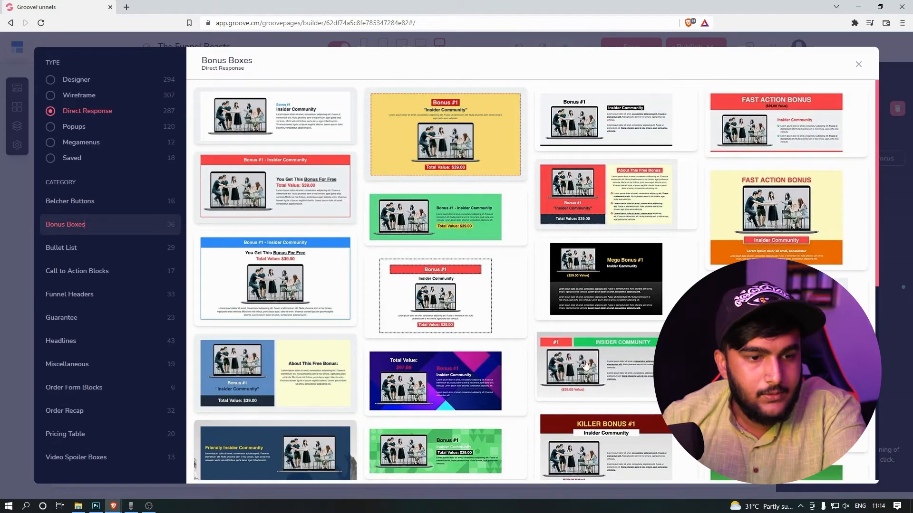
click(615, 341)
scroll(615, 341, down, 5)
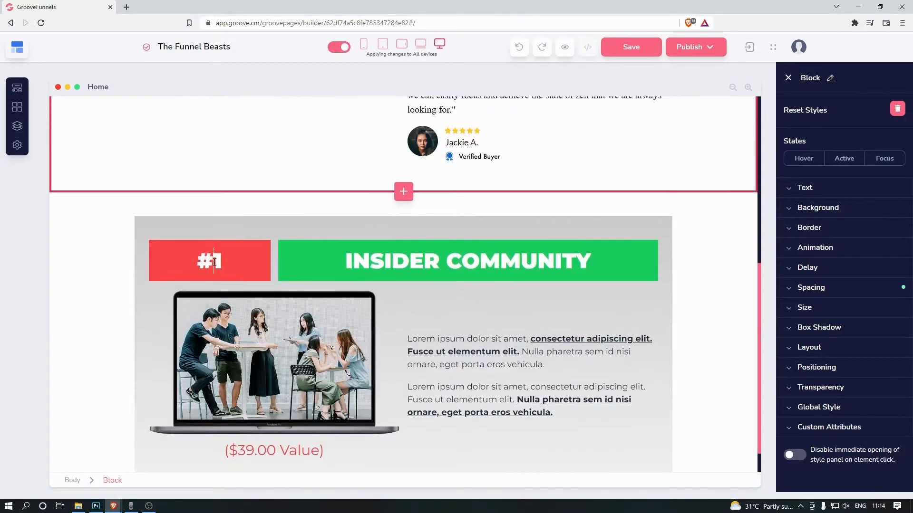
- Change the bonus box's number label to #2
click(213, 261)
key(BackSpace)
text(2)
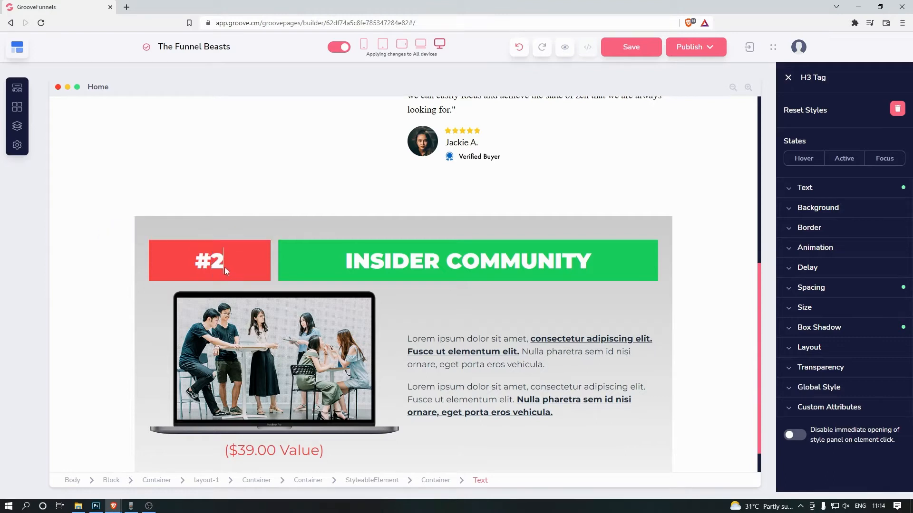
- Duplicate the bonus box container so a second copy sits below it
click(649, 229)
scroll(659, 395, down, 5)
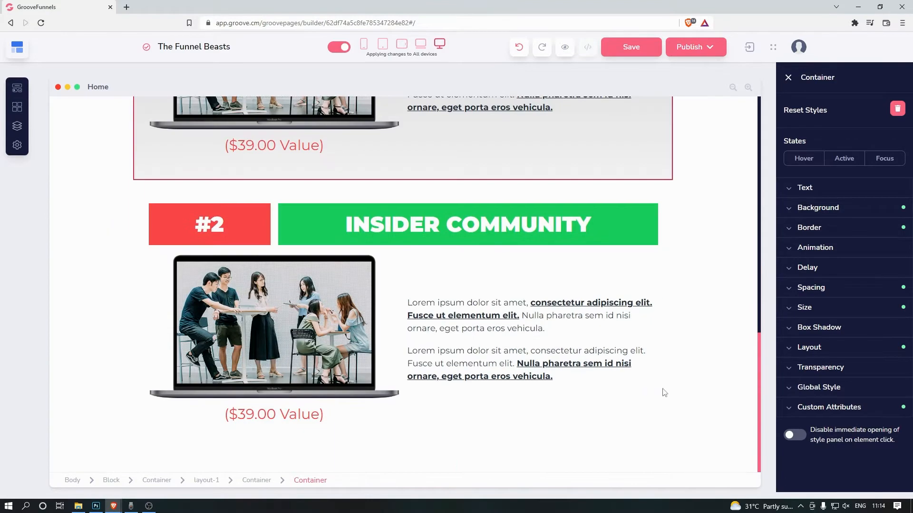
scroll(660, 395, up, 2)
click(641, 335)
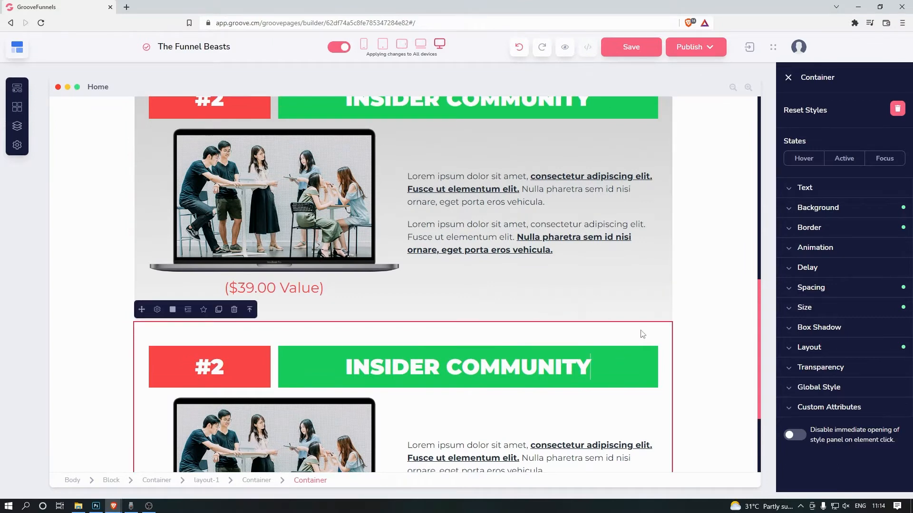
scroll(399, 303, down, 2)
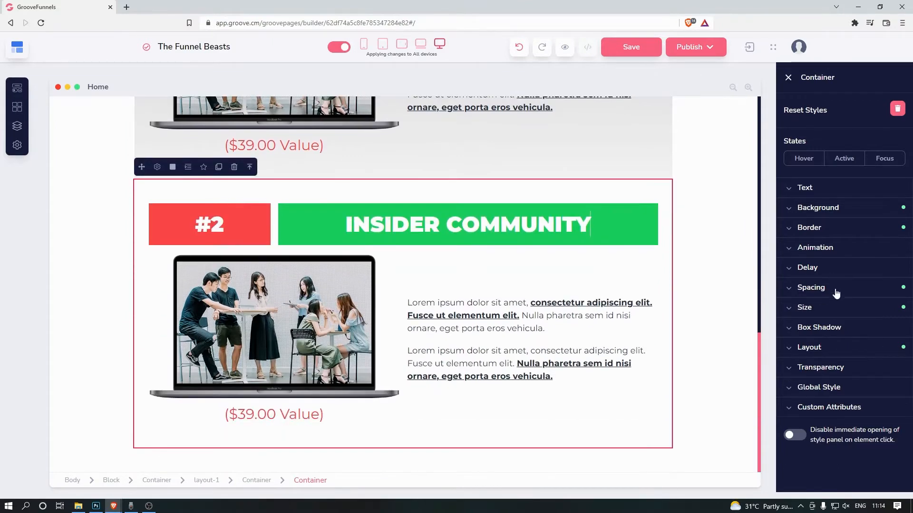
- Set the duplicated bonus container's top margin to 80
click(811, 288)
click(845, 313)
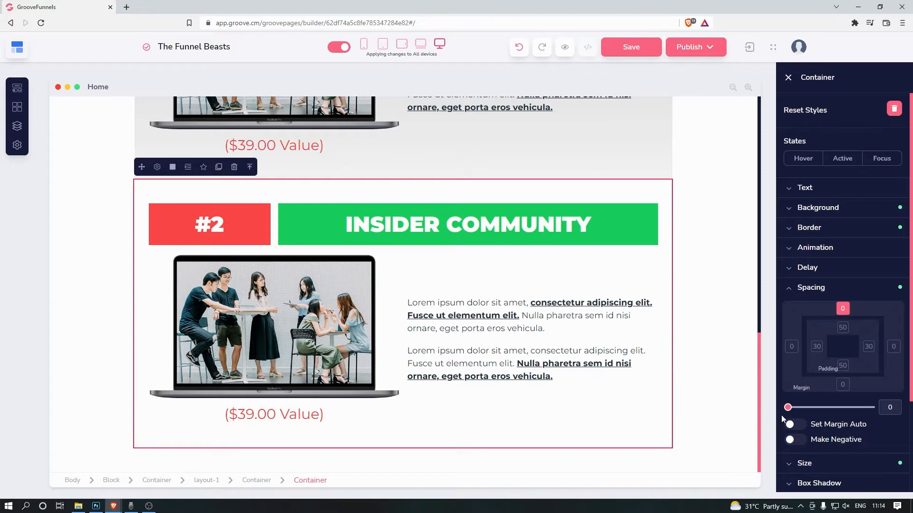
drag(788, 407, 794, 409)
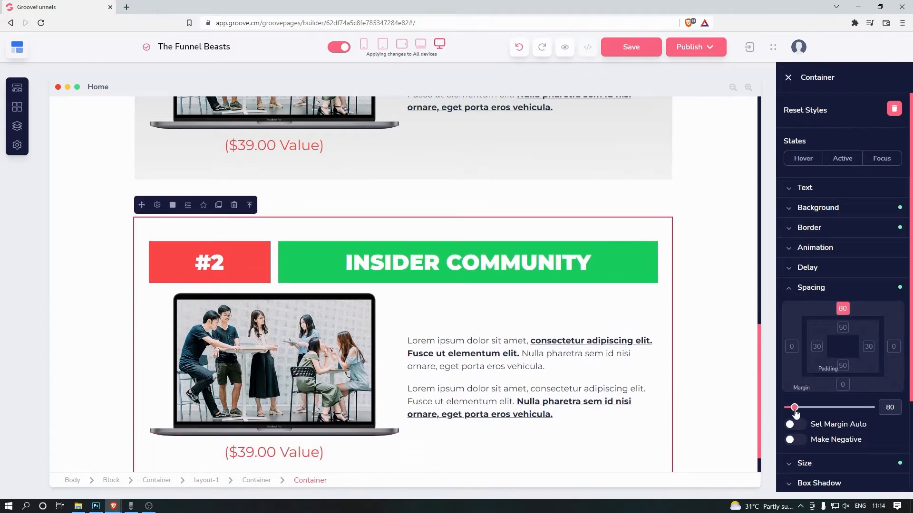
click(694, 234)
- Change the second bonus box's number label to #3
scroll(194, 332, up, 2)
click(219, 359)
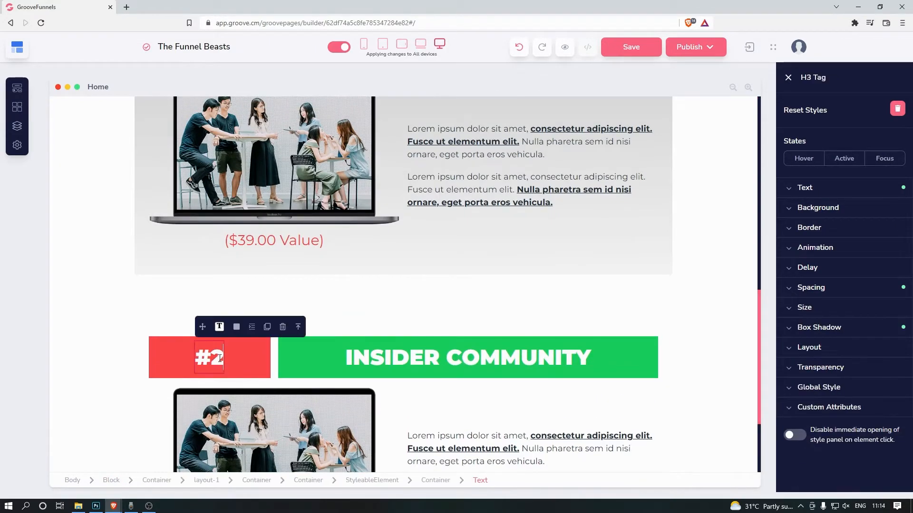
click(226, 360)
key(BackSpace)
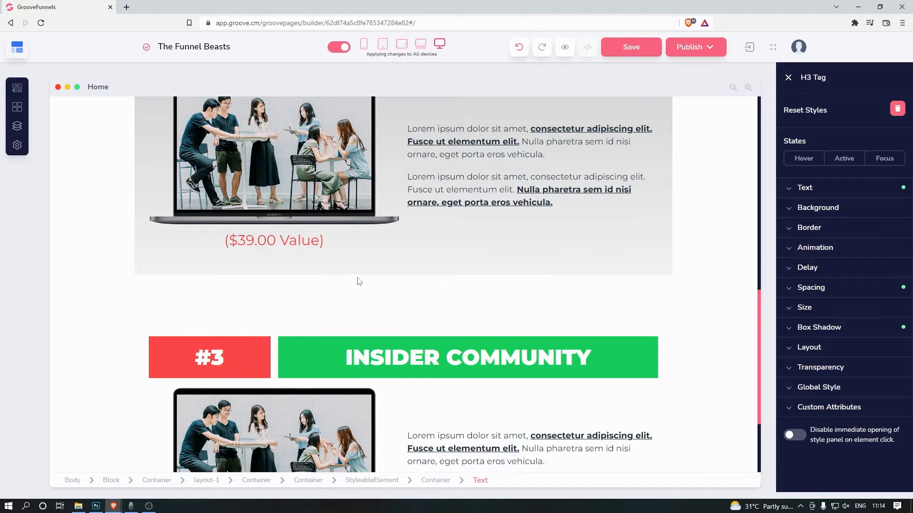
- Select the #2 bonus box container and open its background settings for inspection
click(688, 351)
scroll(685, 350, up, 4)
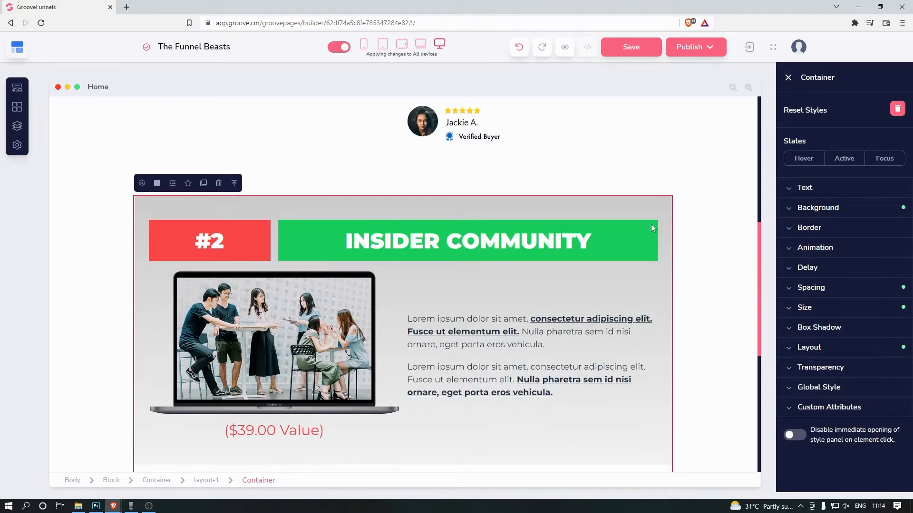
click(823, 215)
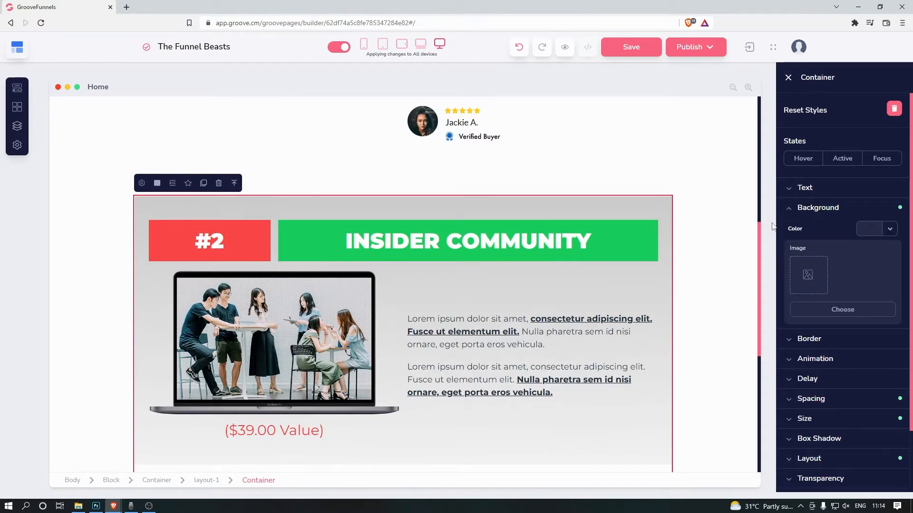
click(652, 210)
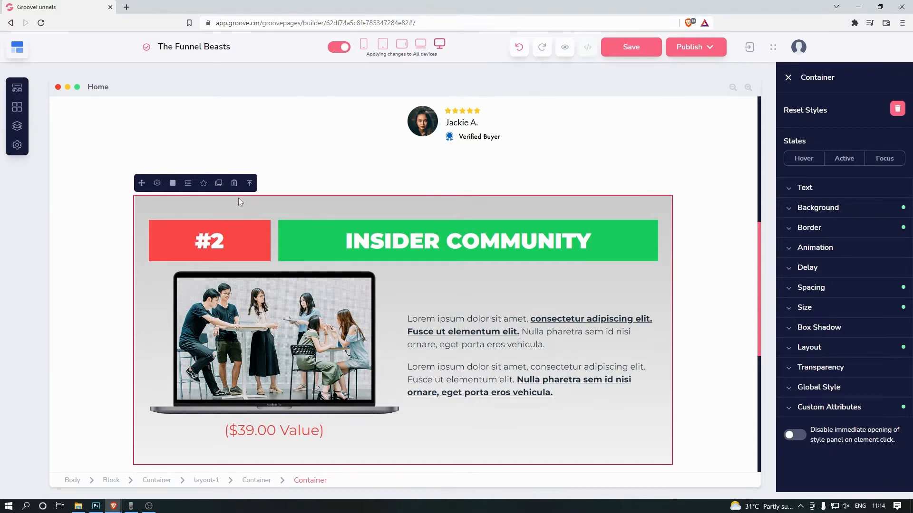
- Open the block library below the #3 bonus box and show the Direct Response templates
scroll(494, 424, down, 7)
click(399, 460)
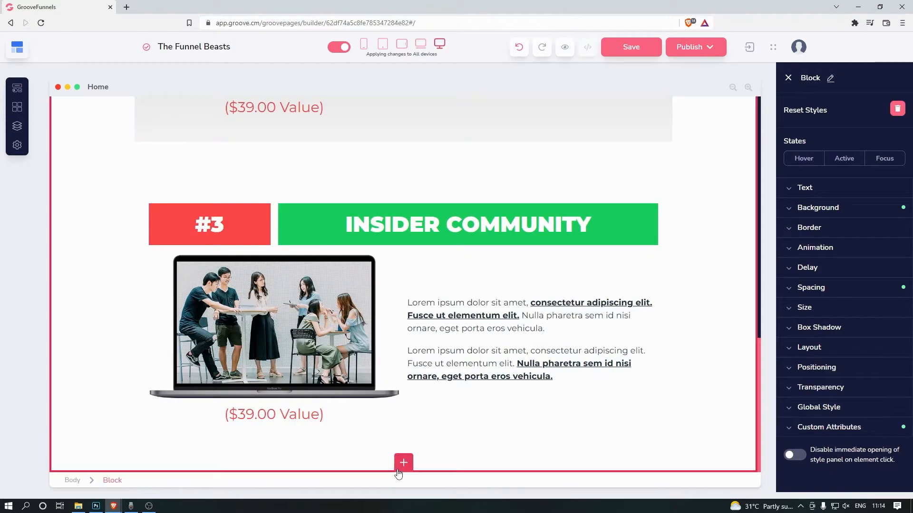
click(403, 460)
click(106, 113)
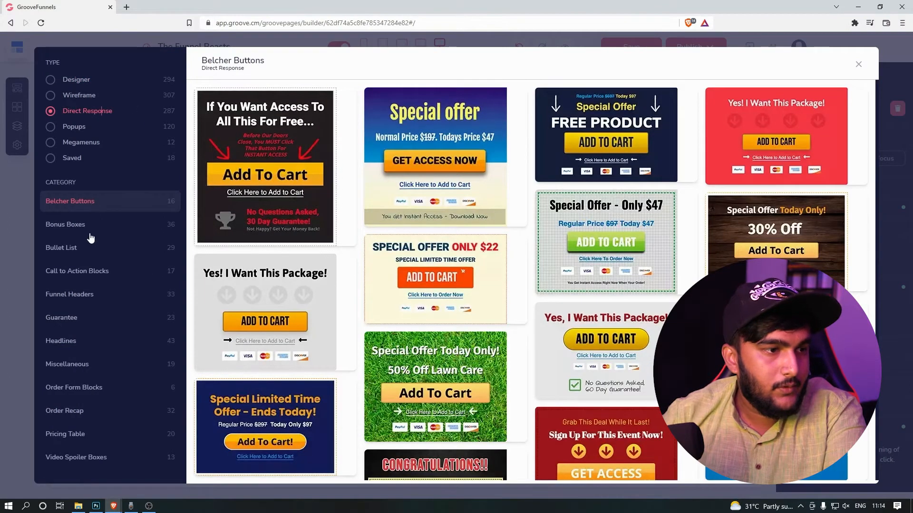
- Browse the Direct Response categories from Bullet List through Pricing Table
click(83, 252)
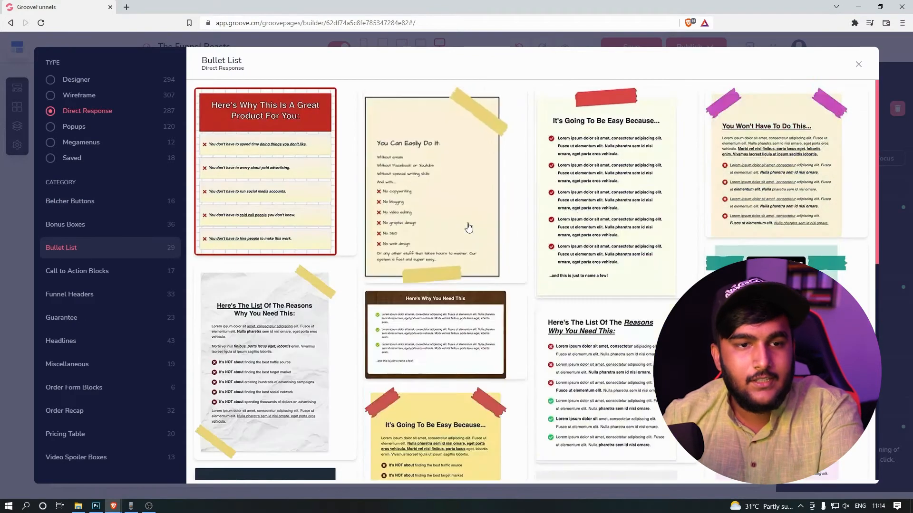
scroll(379, 228, down, 5)
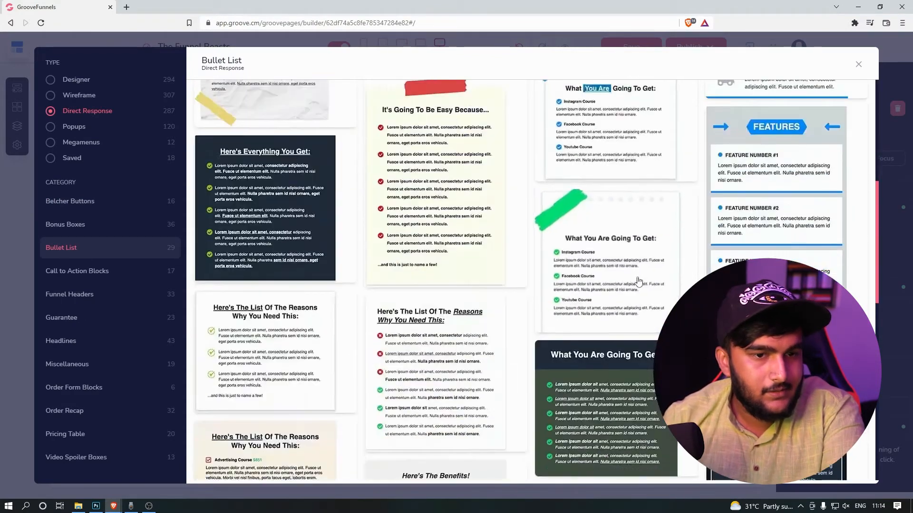
click(91, 273)
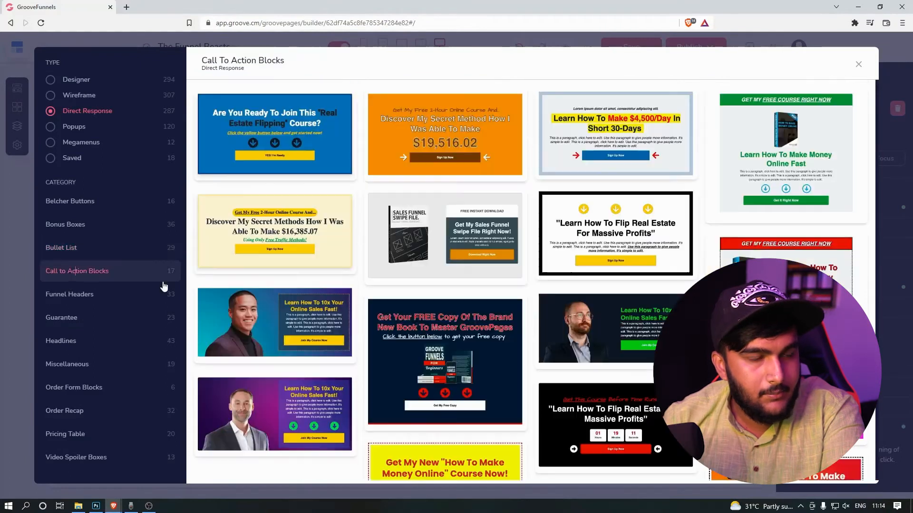
click(68, 318)
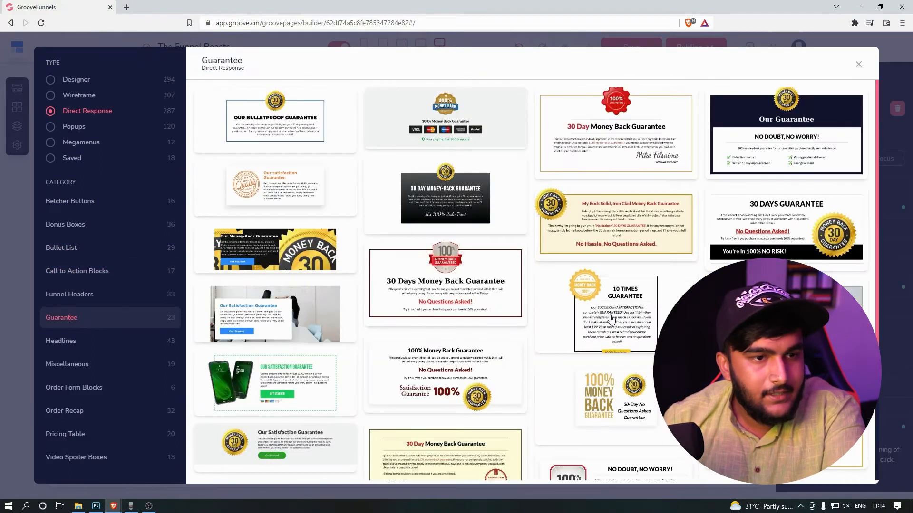
scroll(68, 317, down, 3)
scroll(651, 342, up, 3)
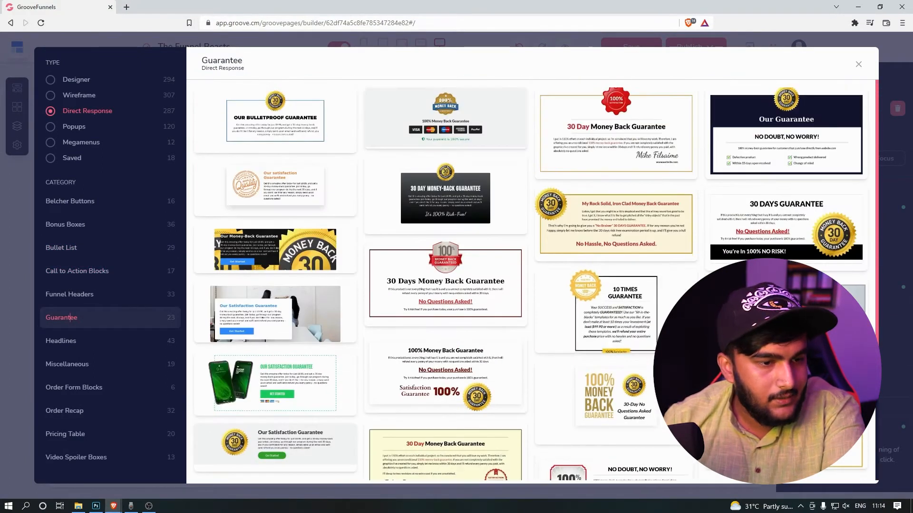
scroll(656, 345, down, 3)
click(72, 341)
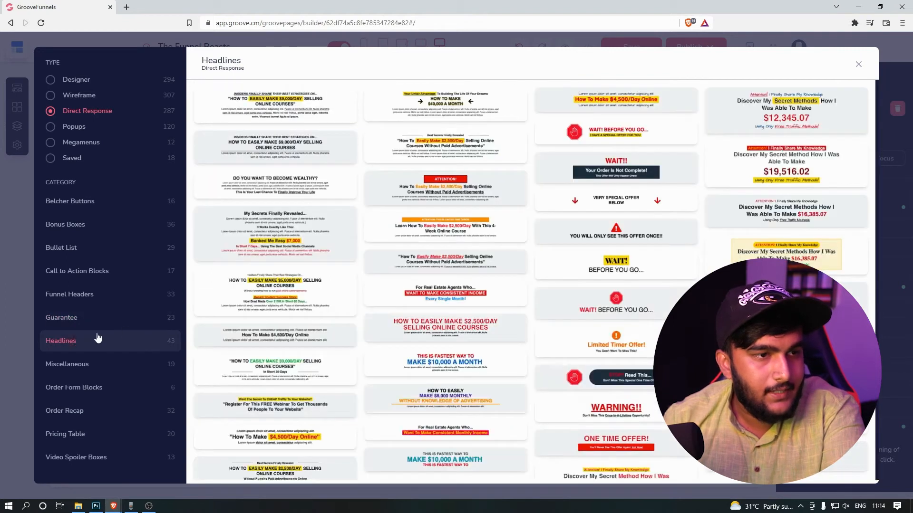
scroll(533, 280, down, 2)
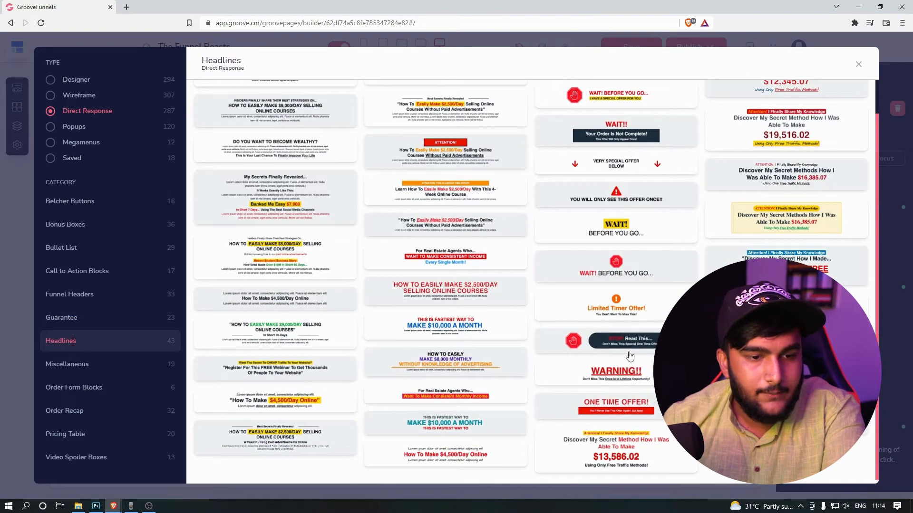
click(86, 365)
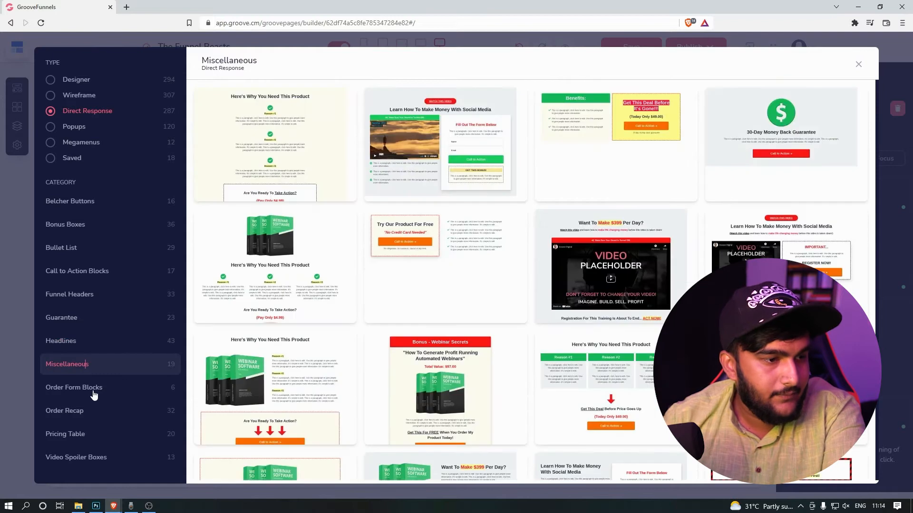
click(91, 388)
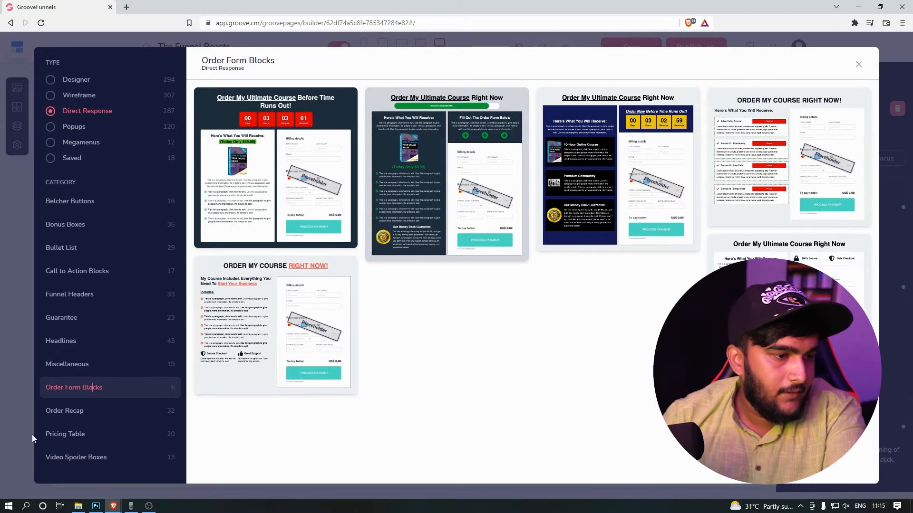
click(69, 433)
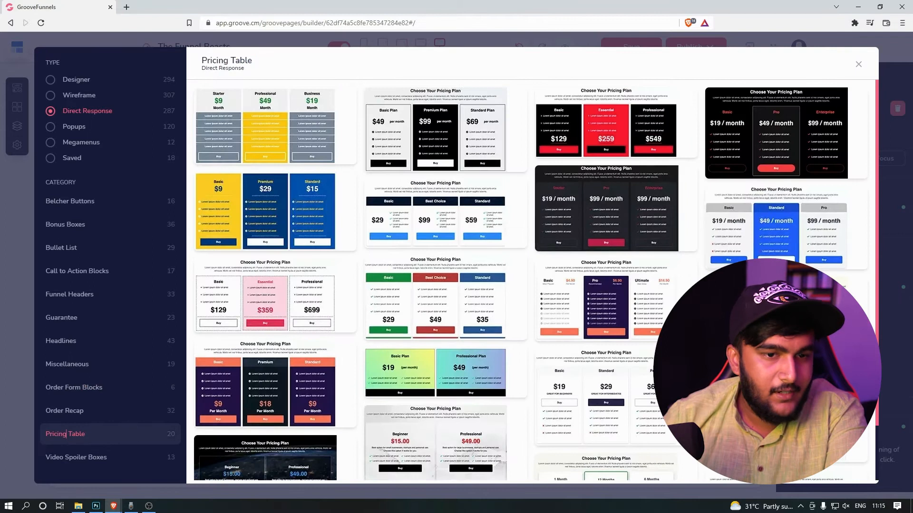
scroll(363, 347, down, 1)
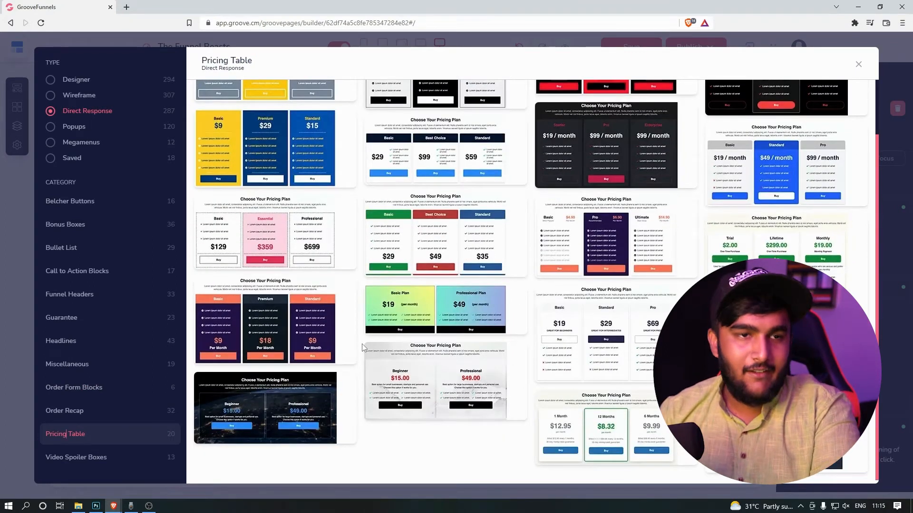
- Browse the Popups template categories such as Contact Details, Feedback, Free Reports and Limited Time Offer
click(71, 131)
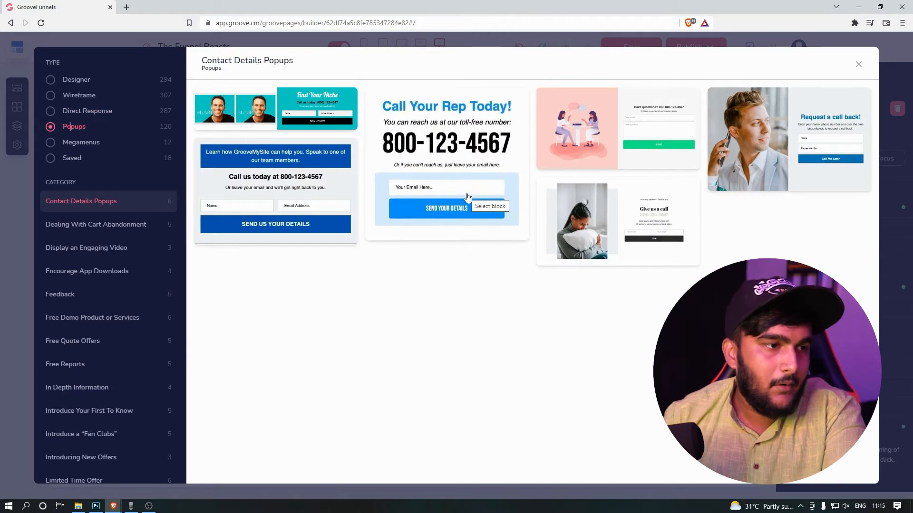
click(104, 225)
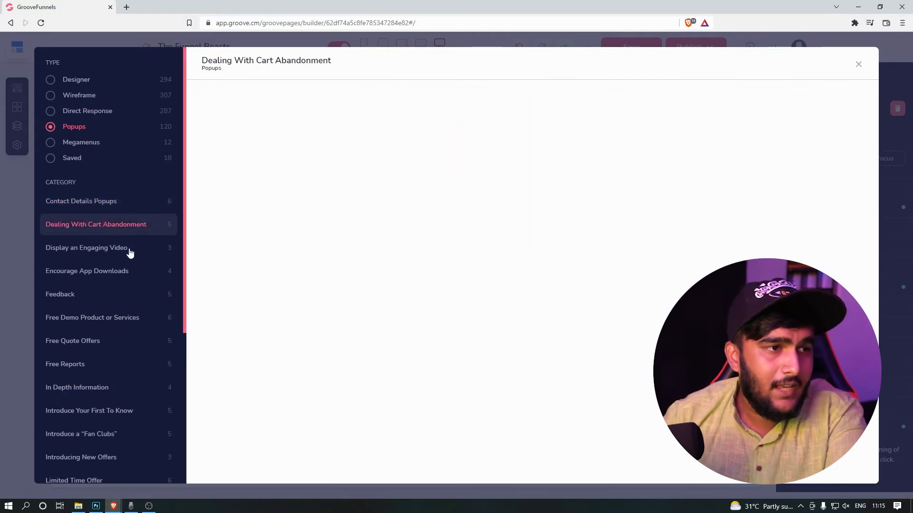
click(130, 251)
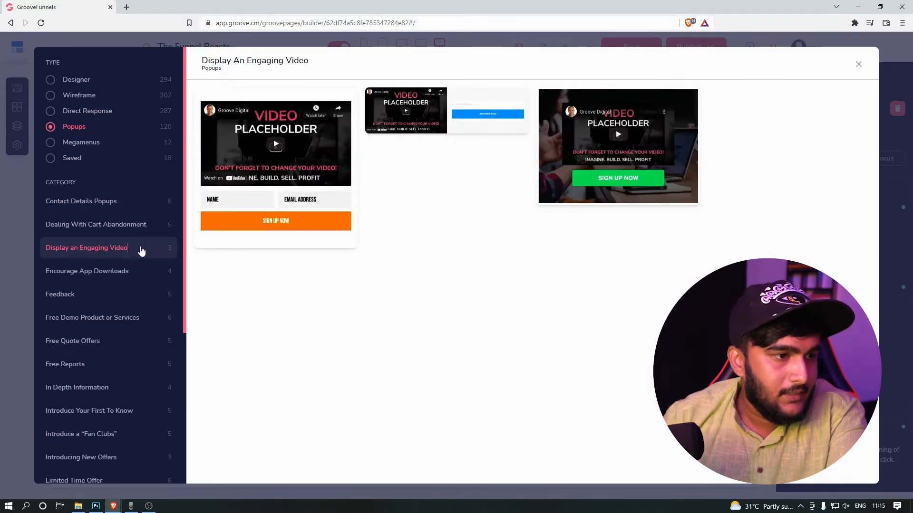
scroll(136, 320, down, 3)
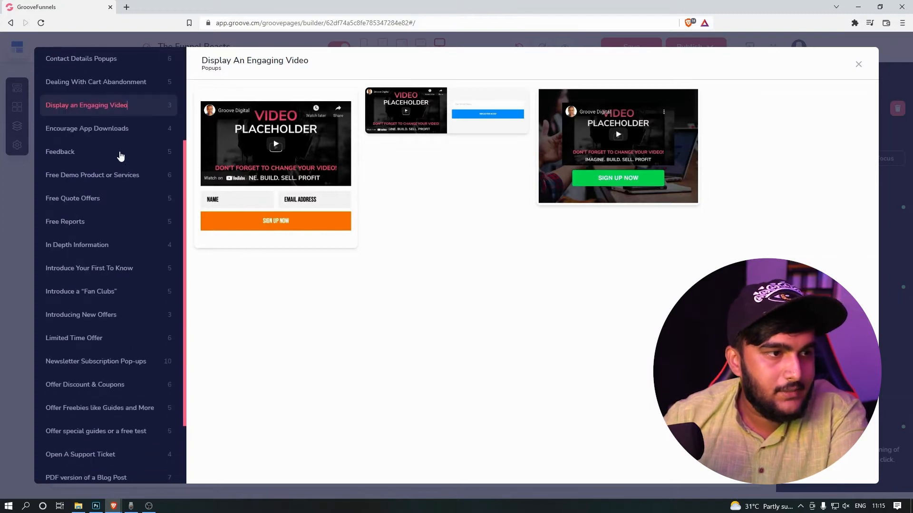
click(121, 154)
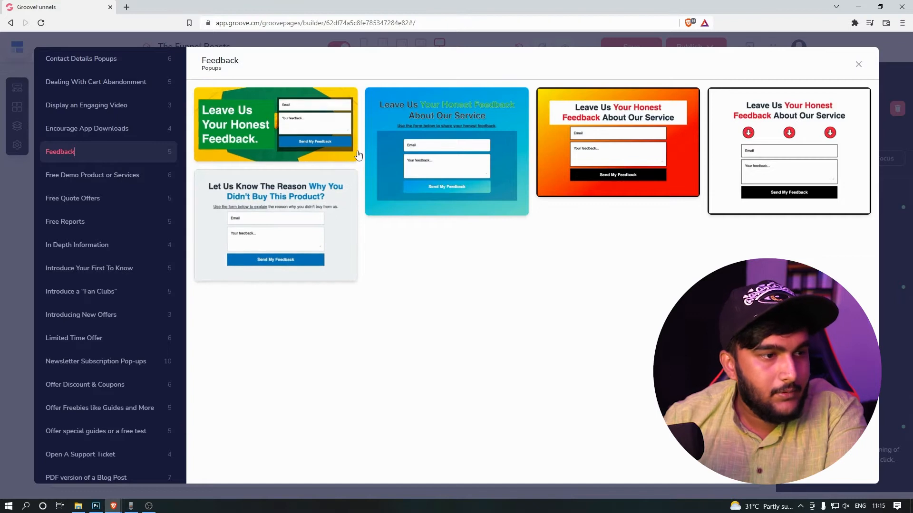
click(125, 227)
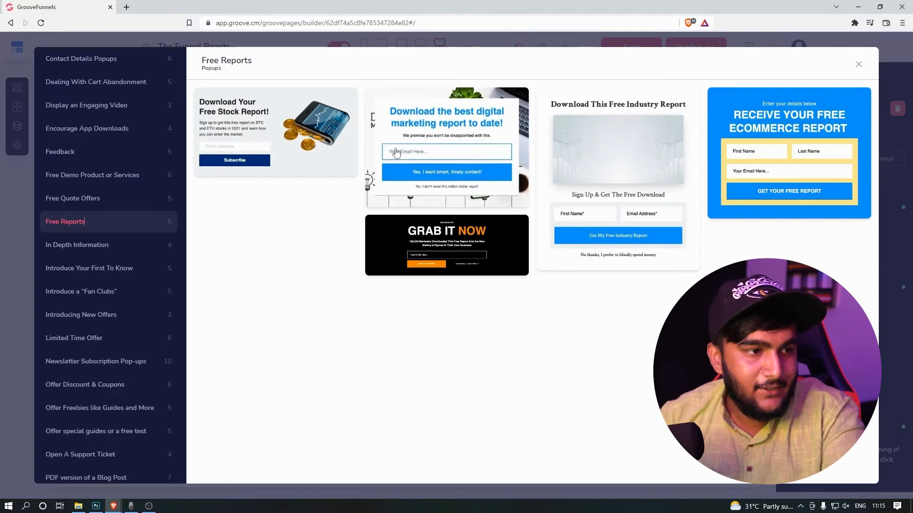
scroll(114, 278, down, 1)
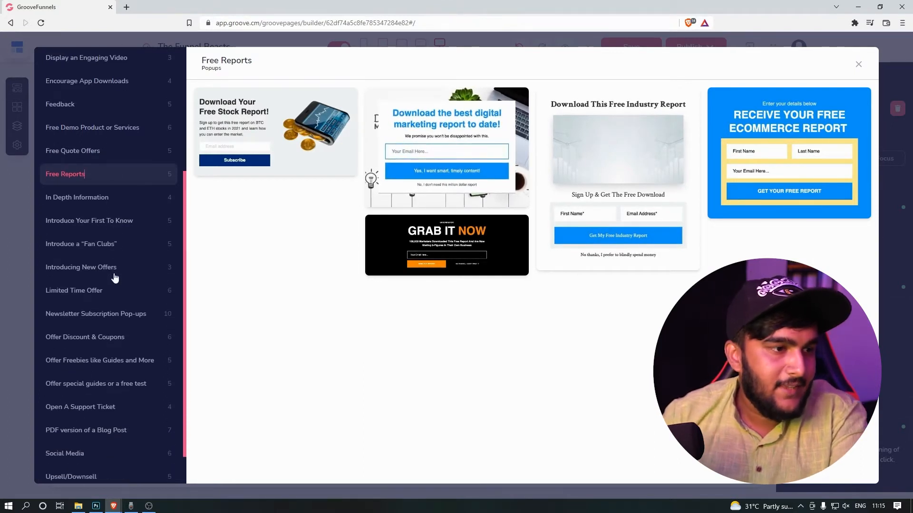
click(99, 245)
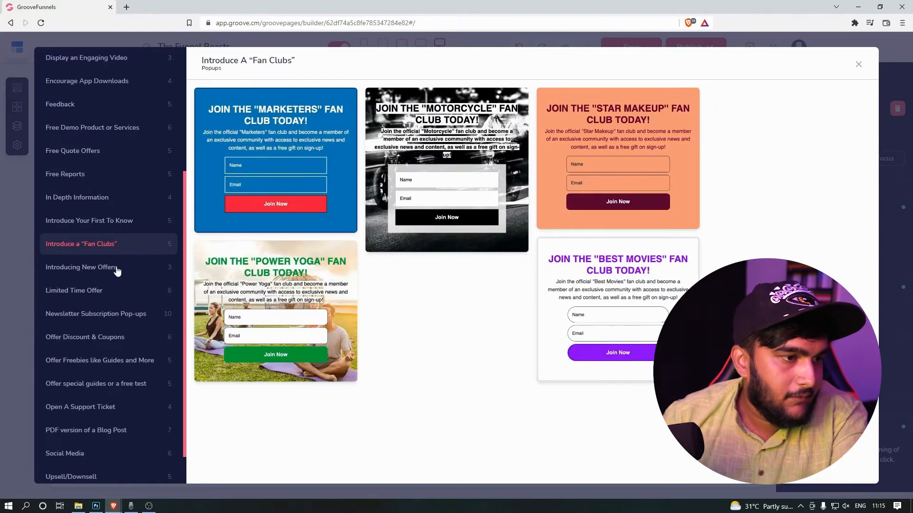
scroll(117, 271, down, 1)
click(105, 227)
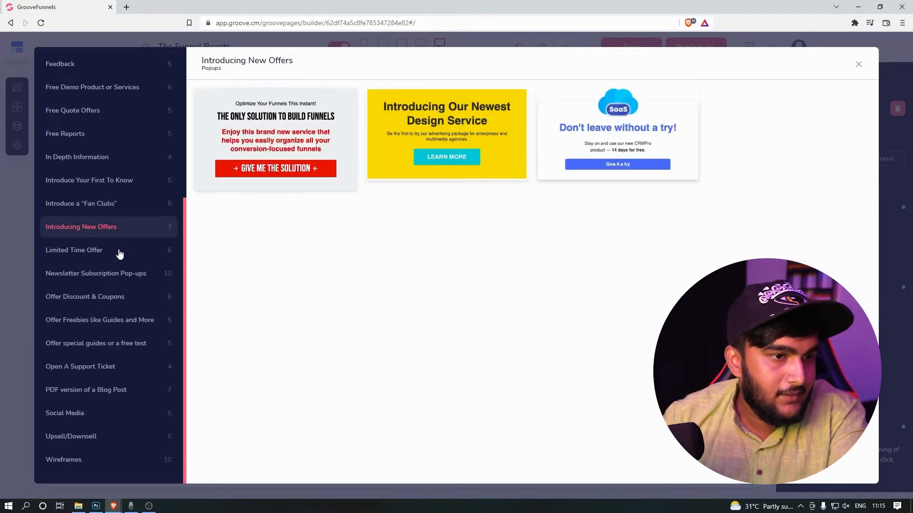
click(118, 255)
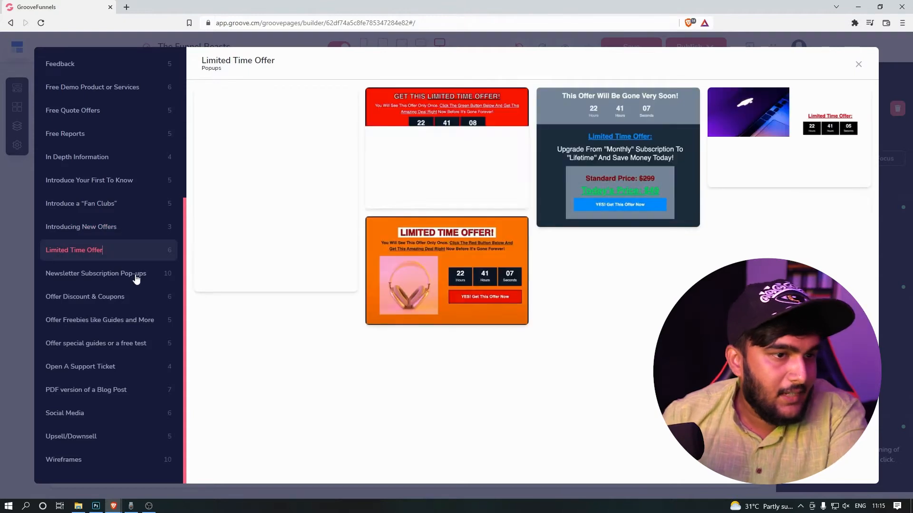
scroll(122, 329, up, 5)
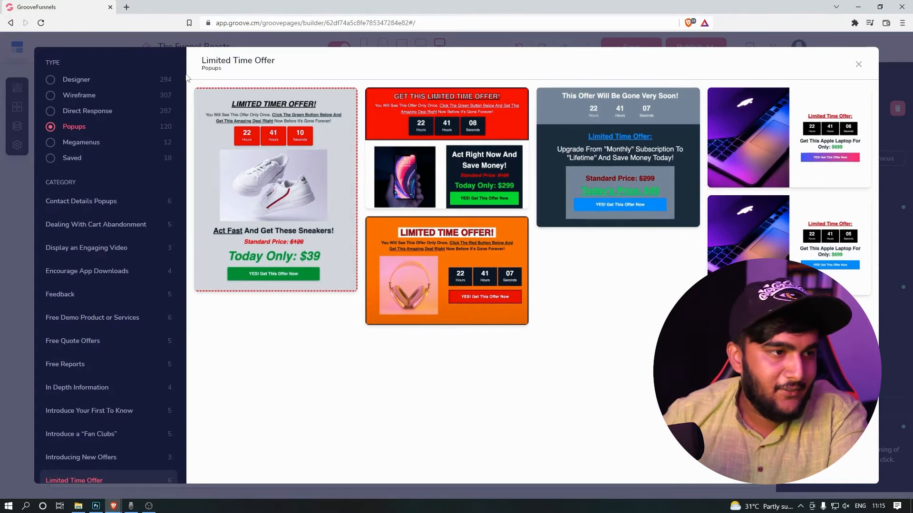
- Browse the Megamenus and Saved template categories, then close the block library
click(84, 143)
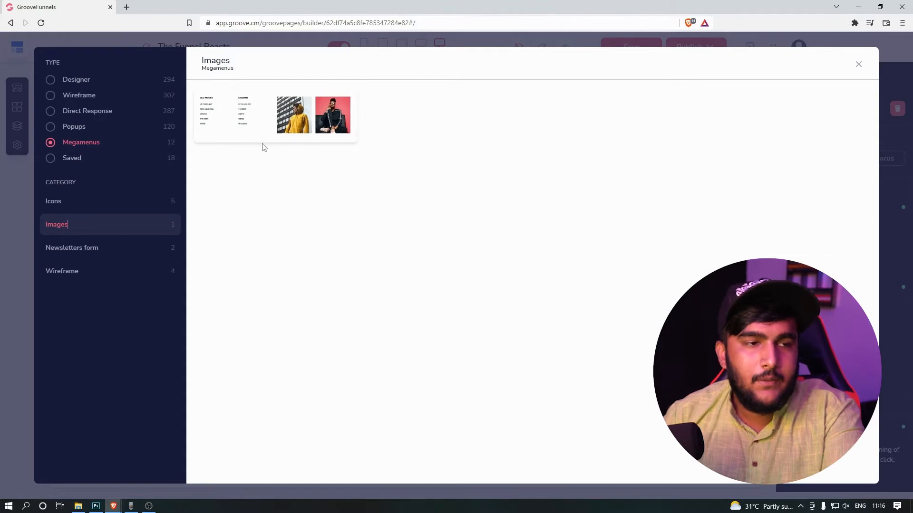
click(59, 206)
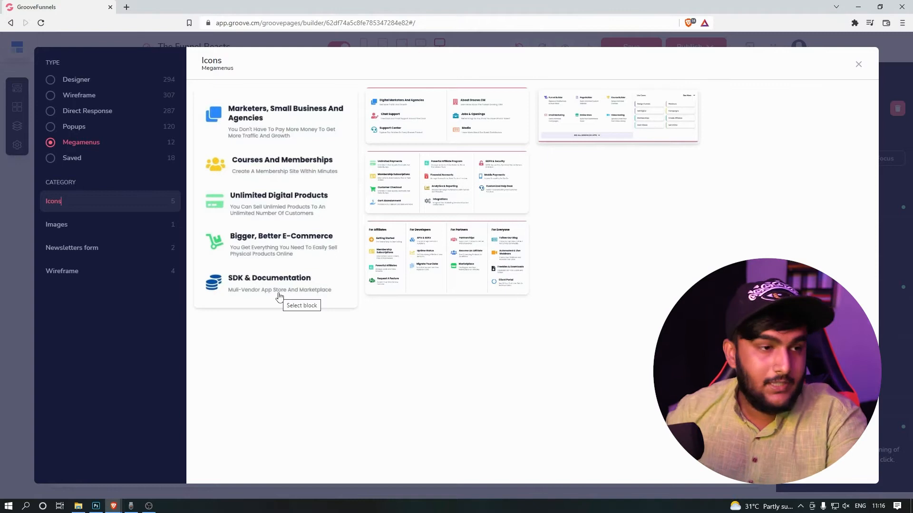
click(86, 280)
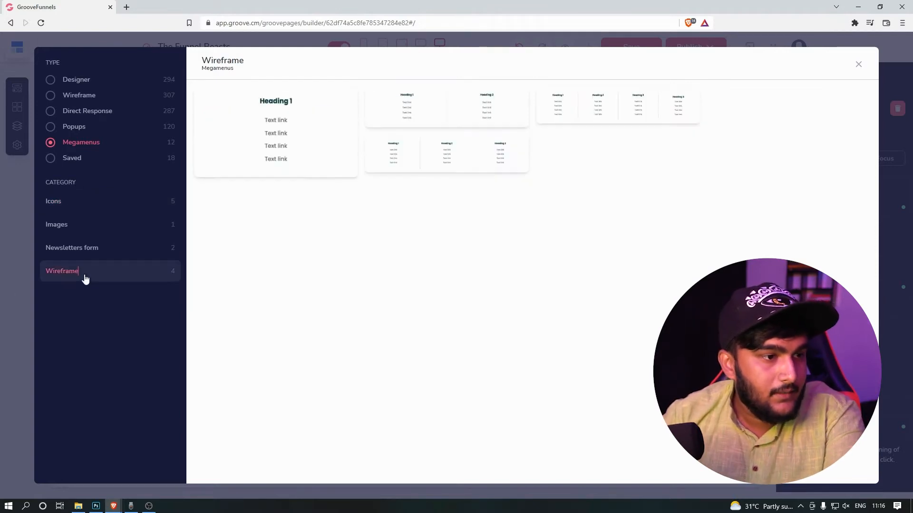
click(69, 164)
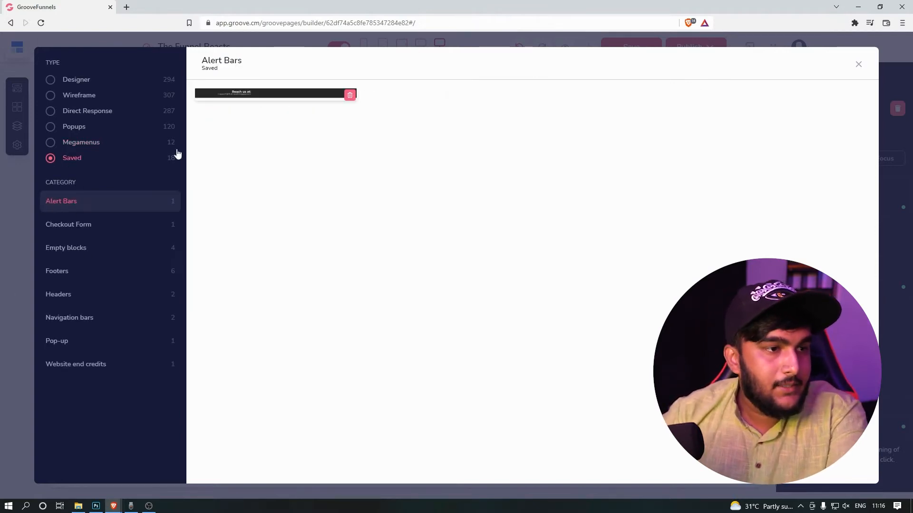
click(112, 227)
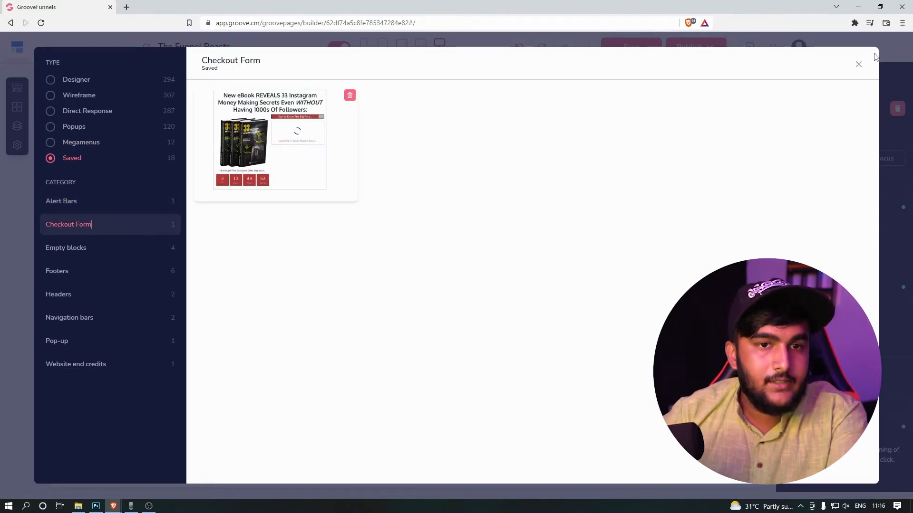
click(859, 65)
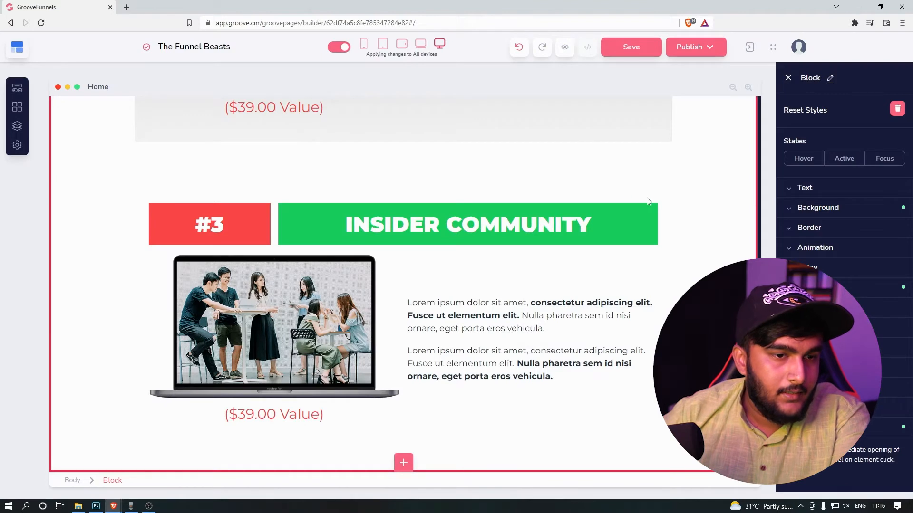
scroll(696, 212, up, 10)
scroll(566, 310, down, 3)
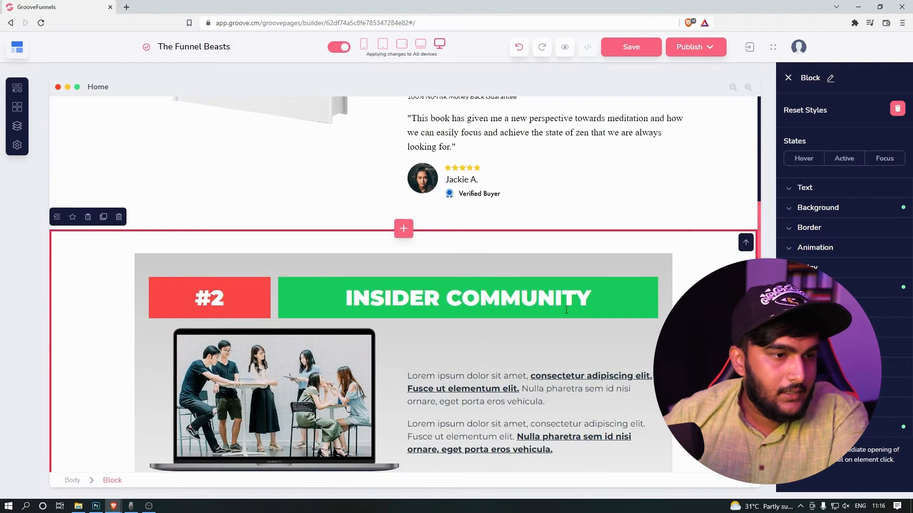
click(425, 259)
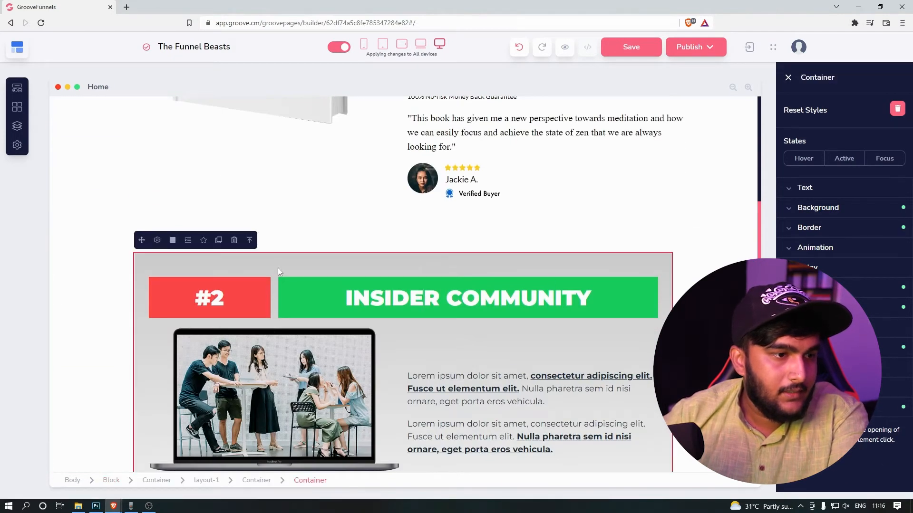
click(203, 241)
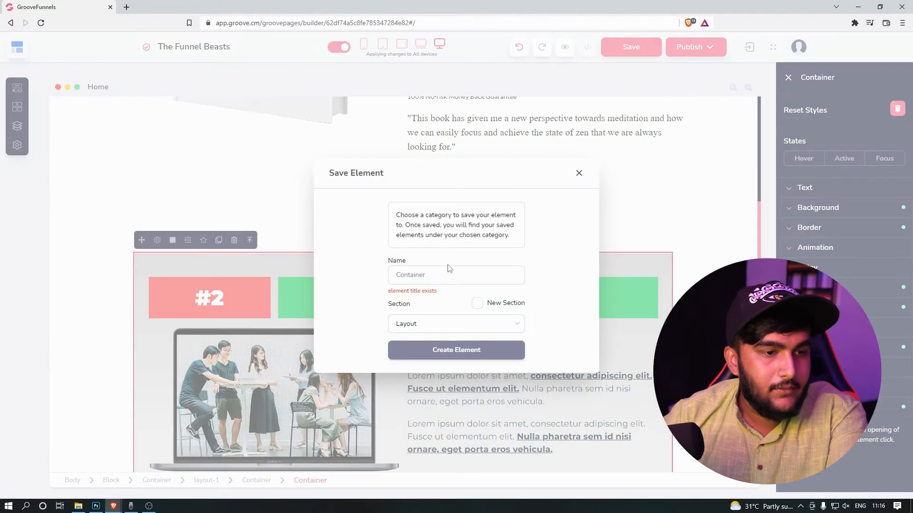
click(488, 331)
scroll(460, 388, down, 1)
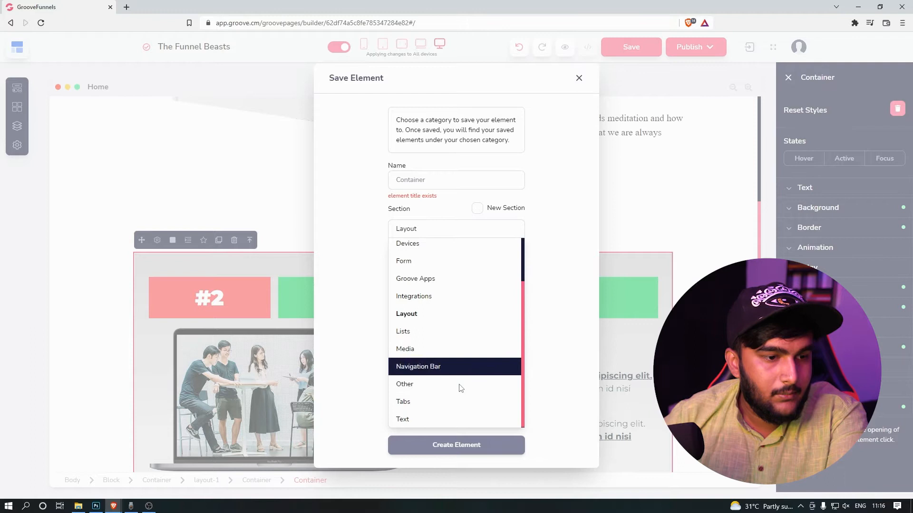
click(432, 366)
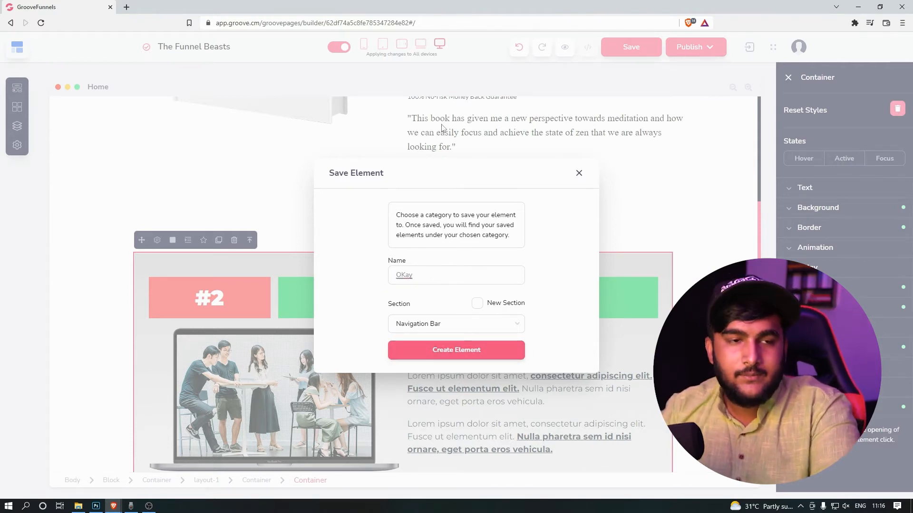
click(578, 174)
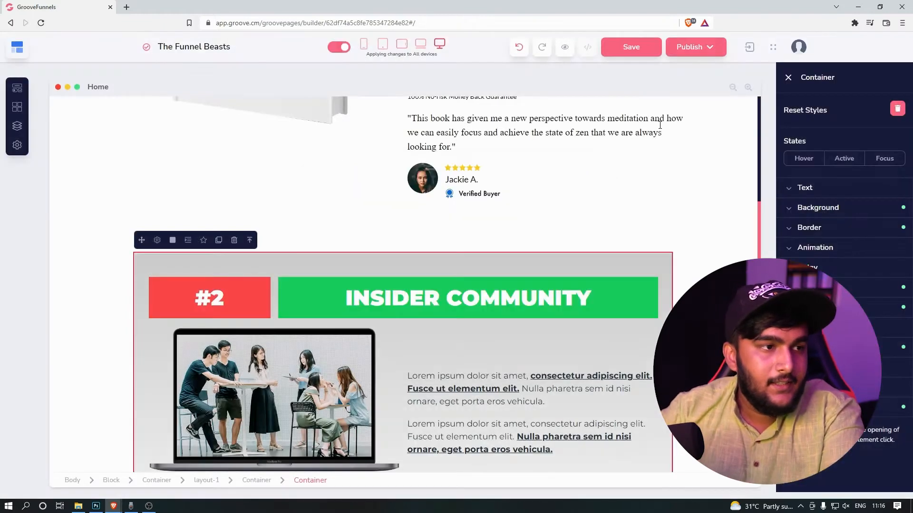
- Browse the Add Elements panel's layout, text, list, button and device elements
scroll(728, 182, up, 6)
scroll(598, 395, down, 7)
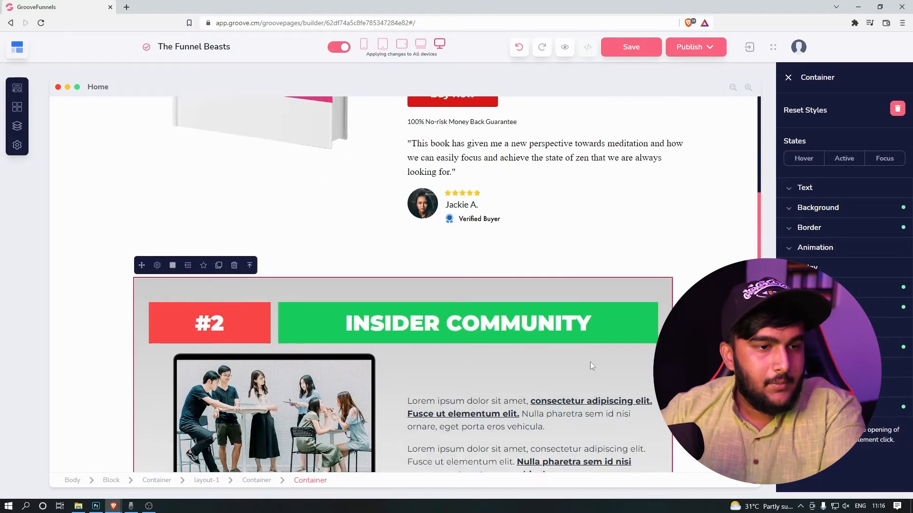
scroll(684, 232, down, 7)
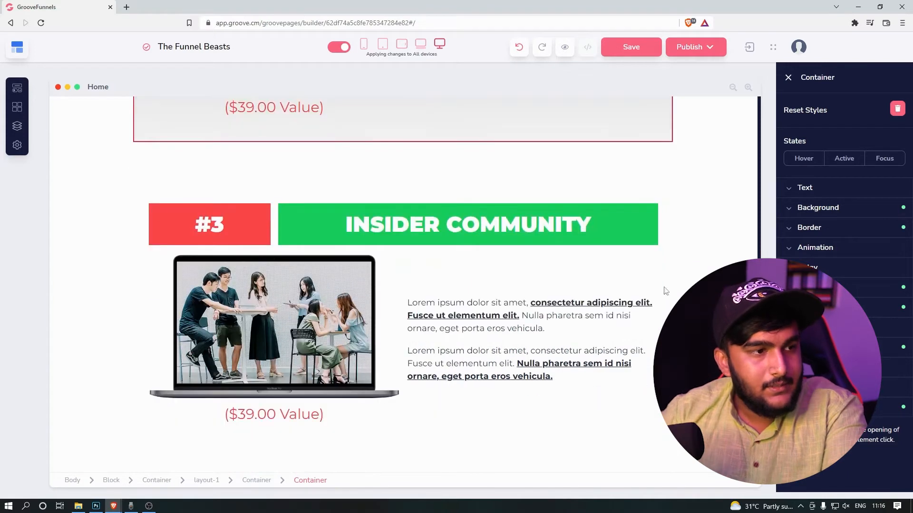
click(15, 93)
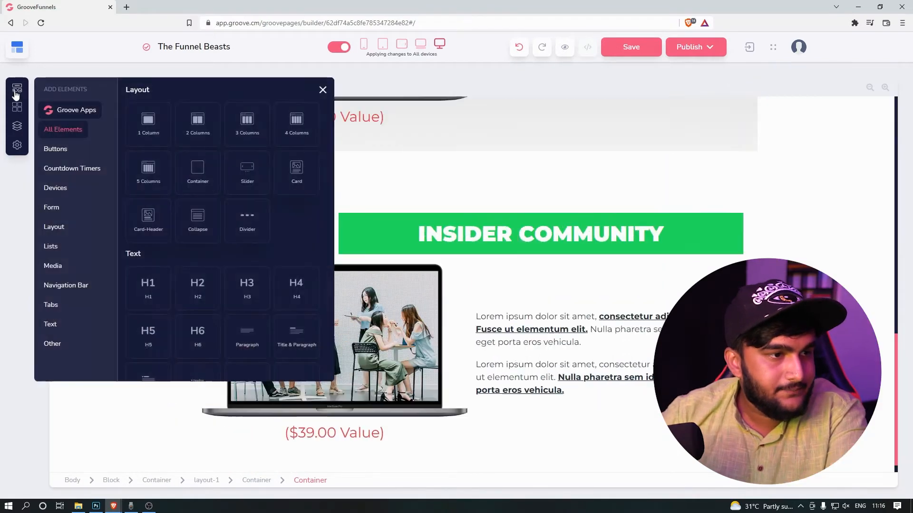
scroll(252, 204, down, 15)
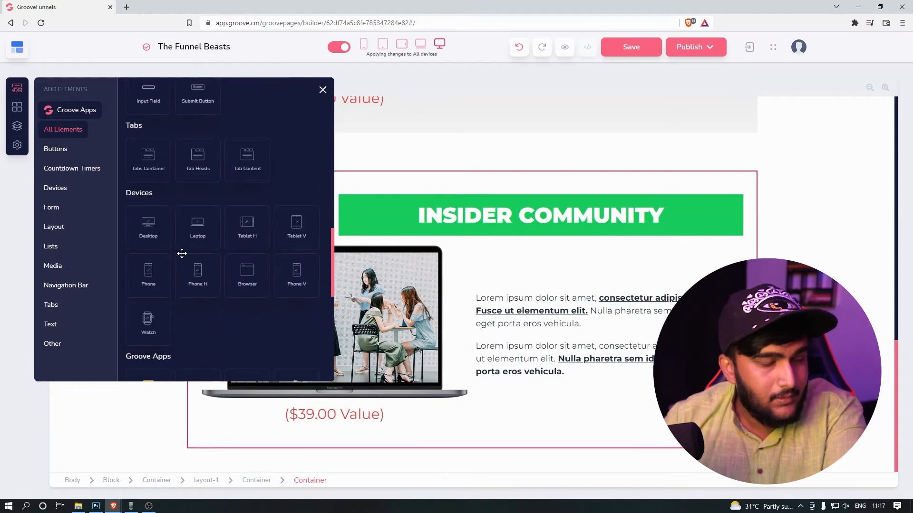
scroll(272, 238, up, 6)
scroll(271, 238, up, 4)
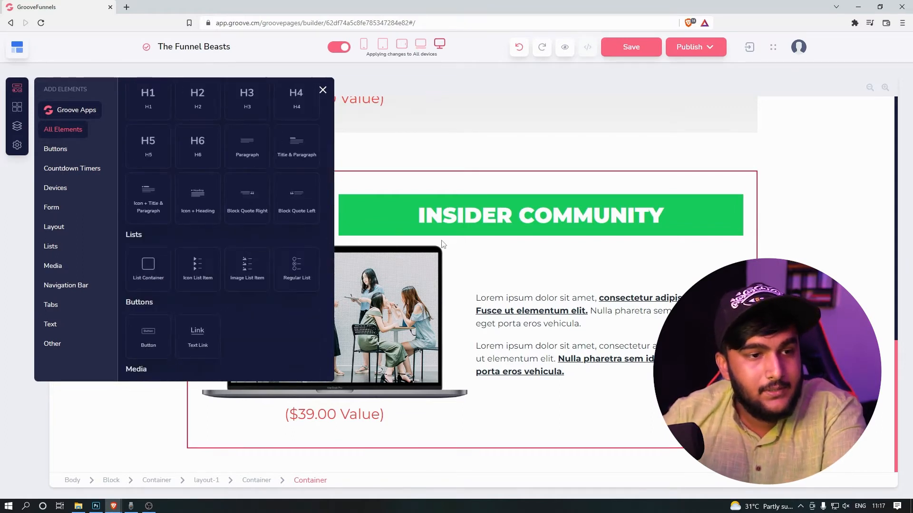
scroll(732, 202, up, 3)
click(807, 222)
scroll(721, 287, down, 3)
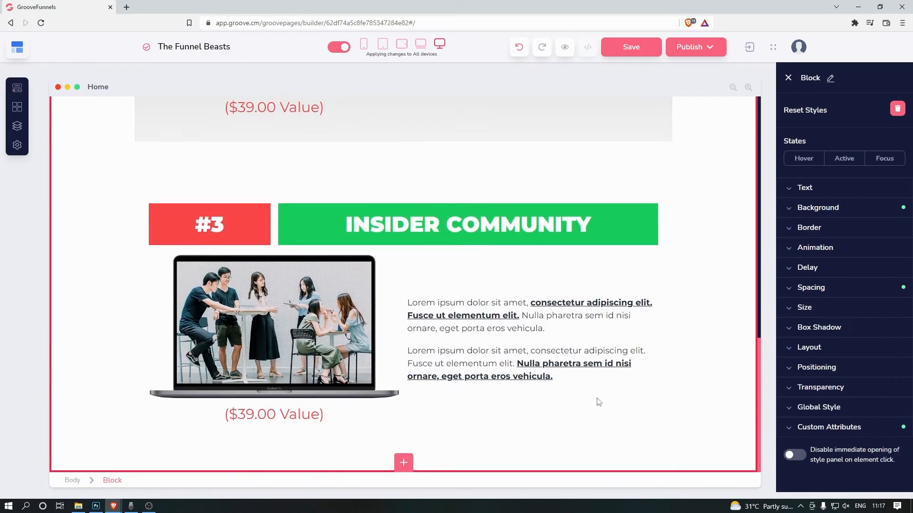
- Add an empty block below the #3 bonus box and set its vertical padding to 63
click(403, 463)
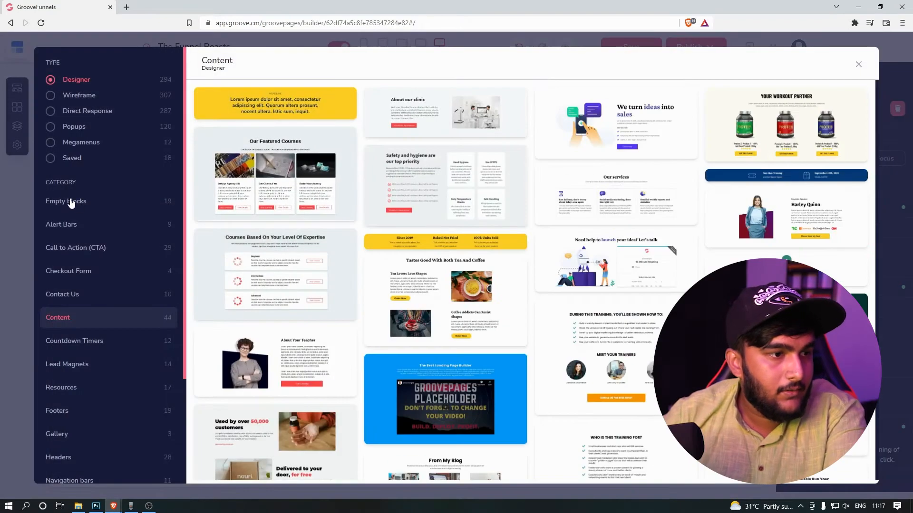
click(93, 204)
click(290, 130)
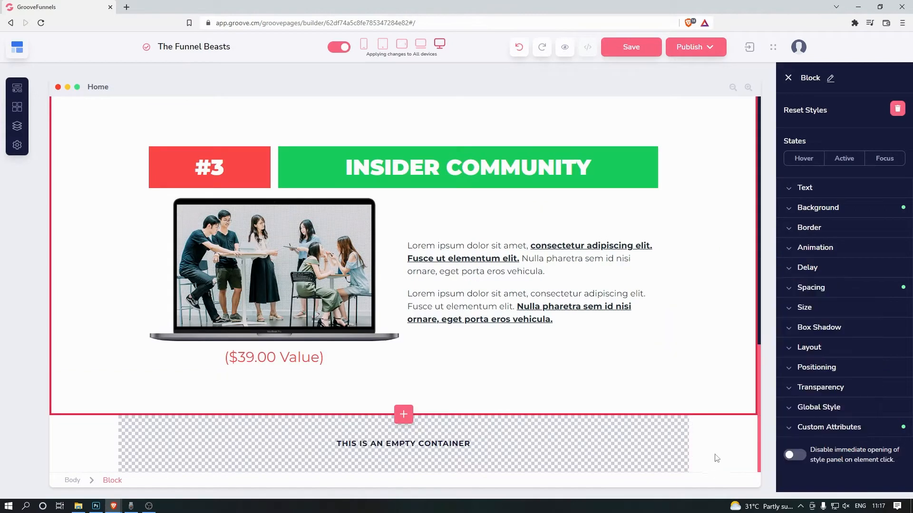
click(832, 288)
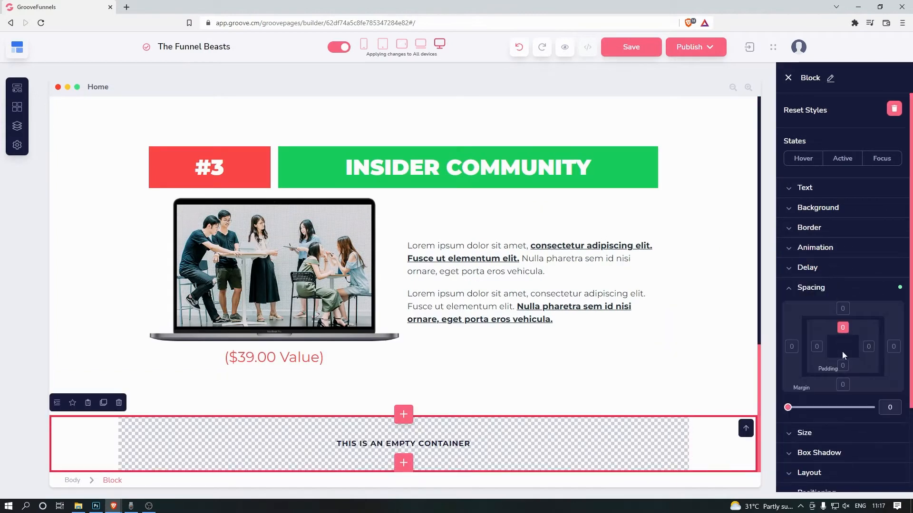
drag(788, 407, 793, 408)
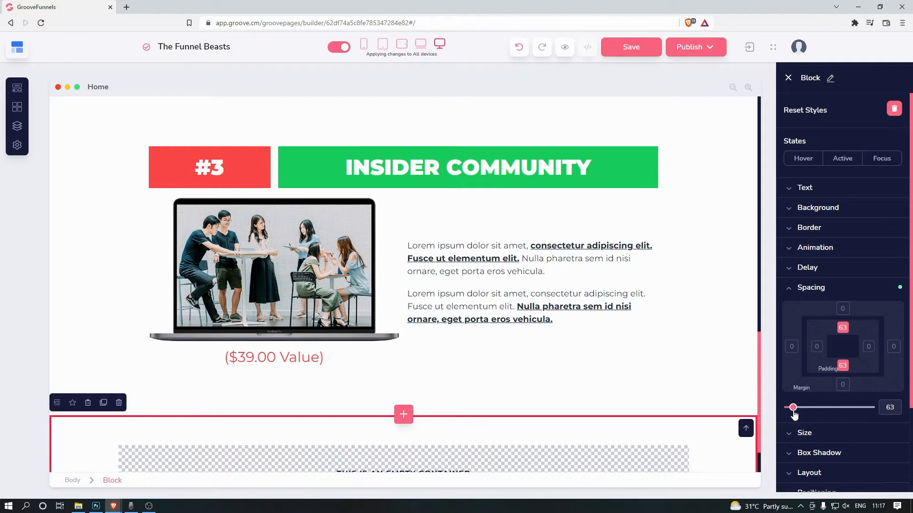
- Drag an image element from the Media elements into the new empty block
click(17, 90)
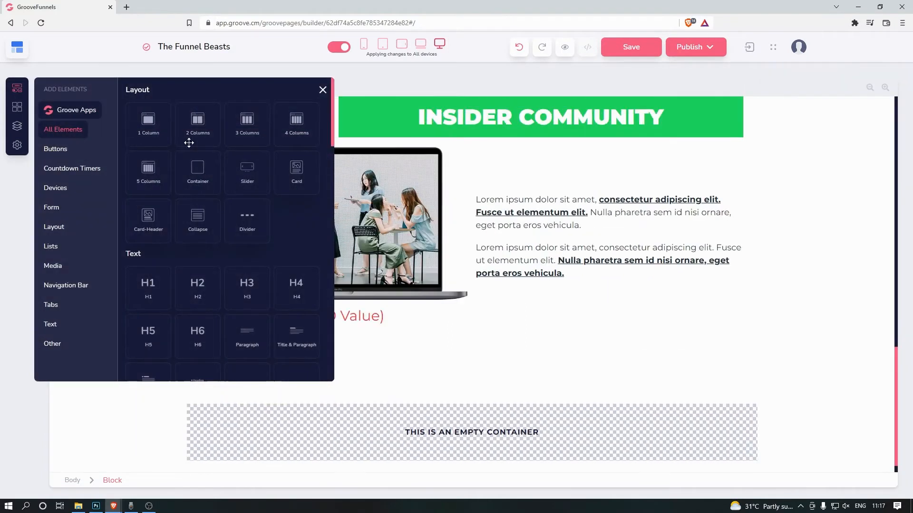
scroll(177, 224, down, 6)
drag(151, 223, 468, 447)
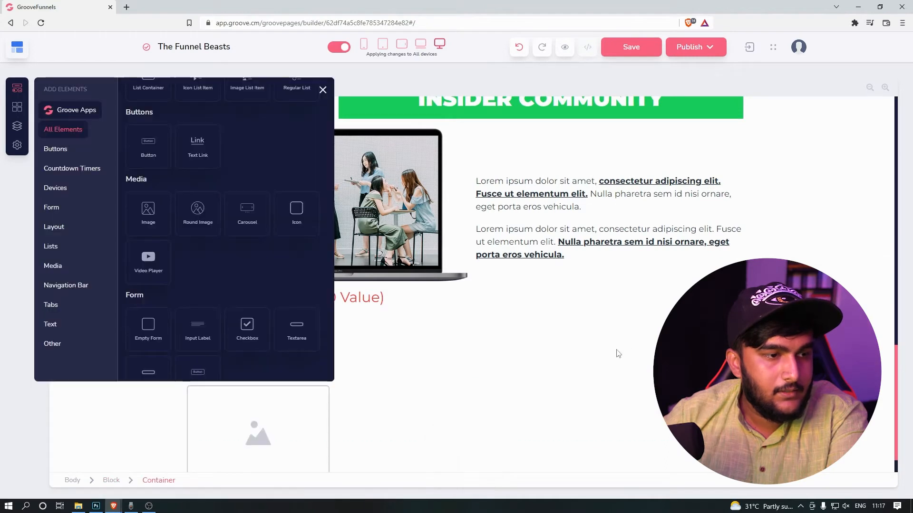
click(323, 90)
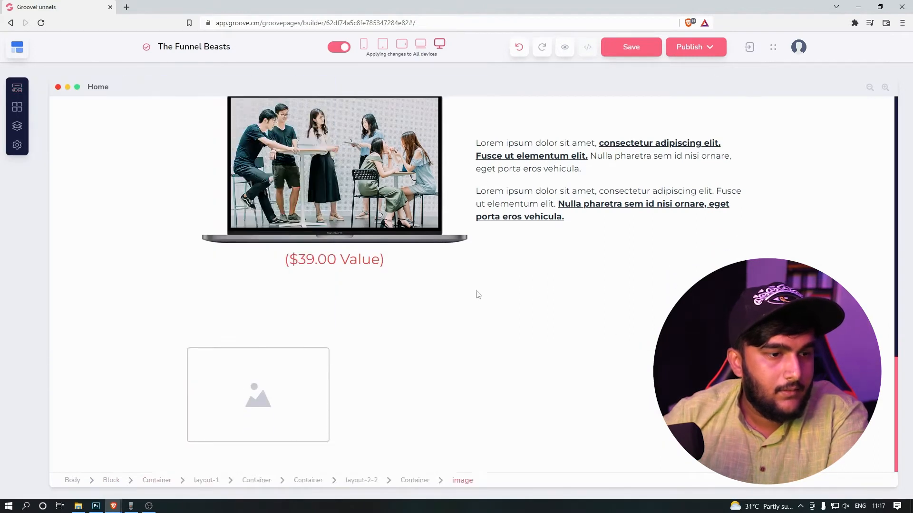
- Center the image horizontally within its container through the container's layout settings
click(621, 391)
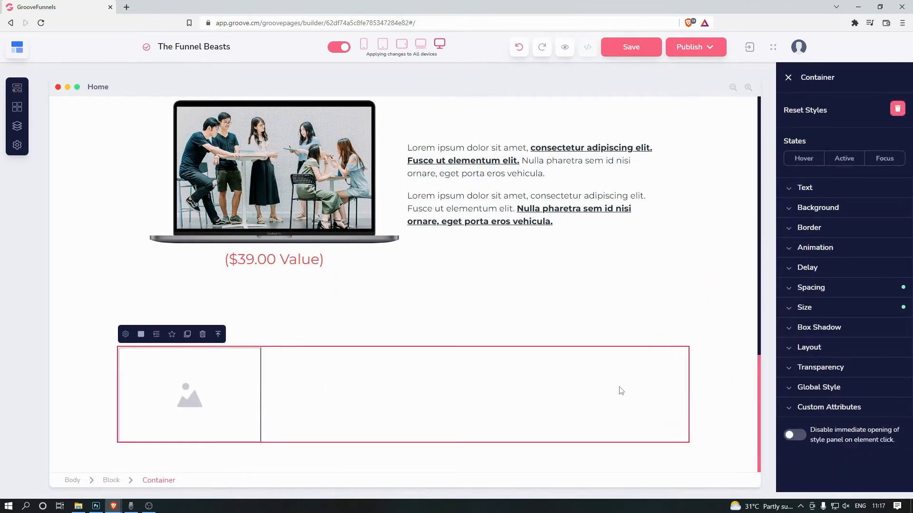
click(840, 346)
scroll(841, 380, down, 2)
click(819, 350)
click(873, 318)
click(788, 77)
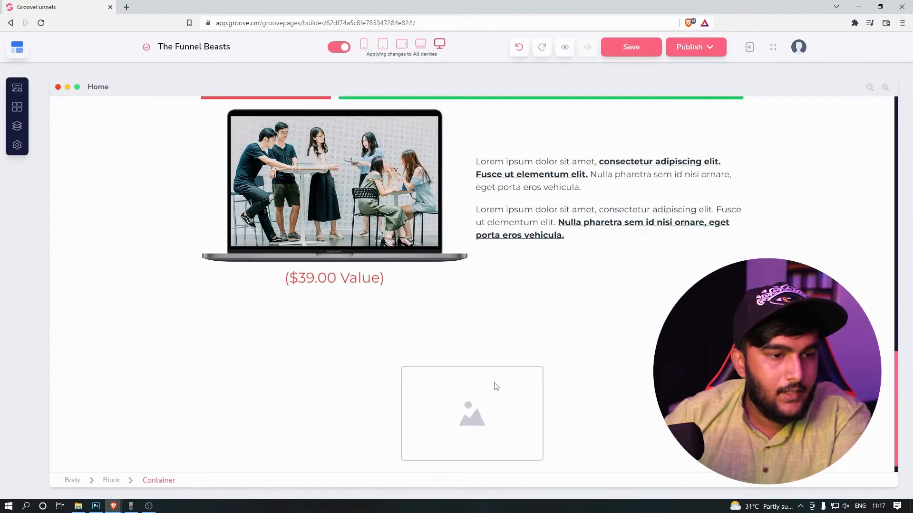
- Replace the image placeholder with the dragon logo from My Files in the image library
scroll(665, 302, down, 1)
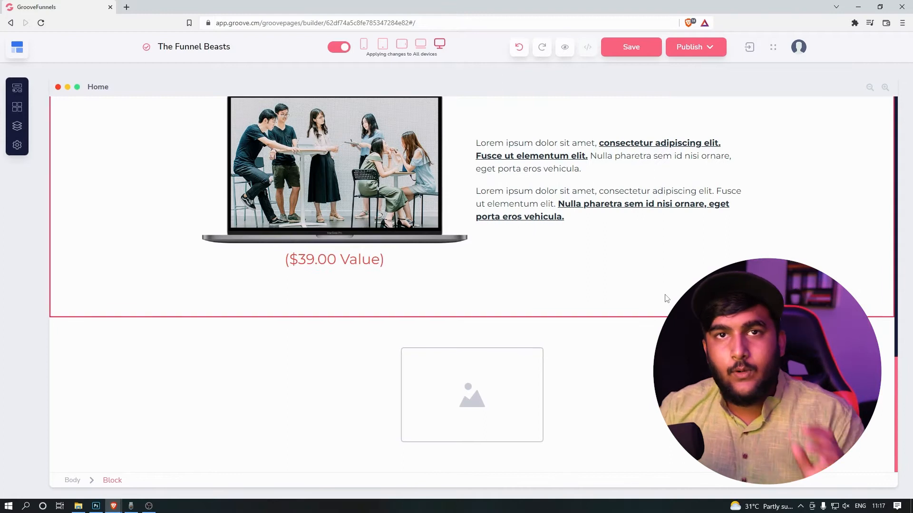
click(482, 392)
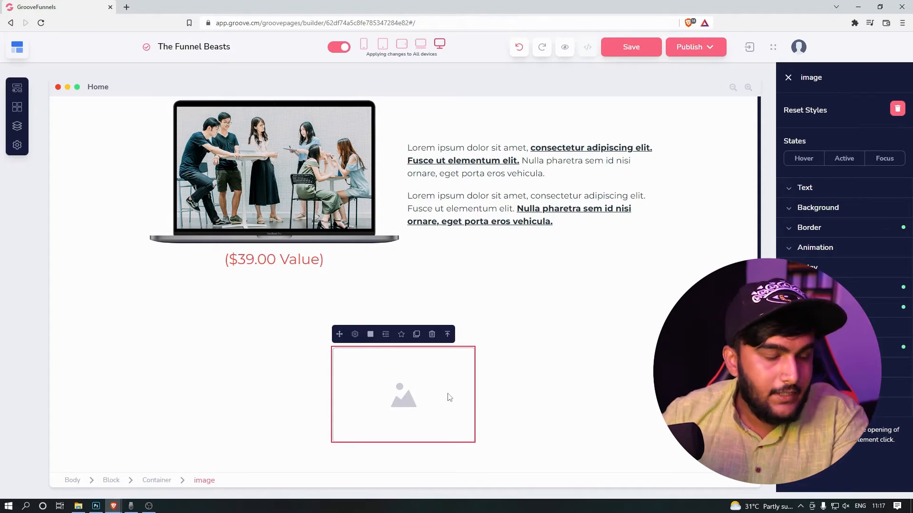
click(355, 336)
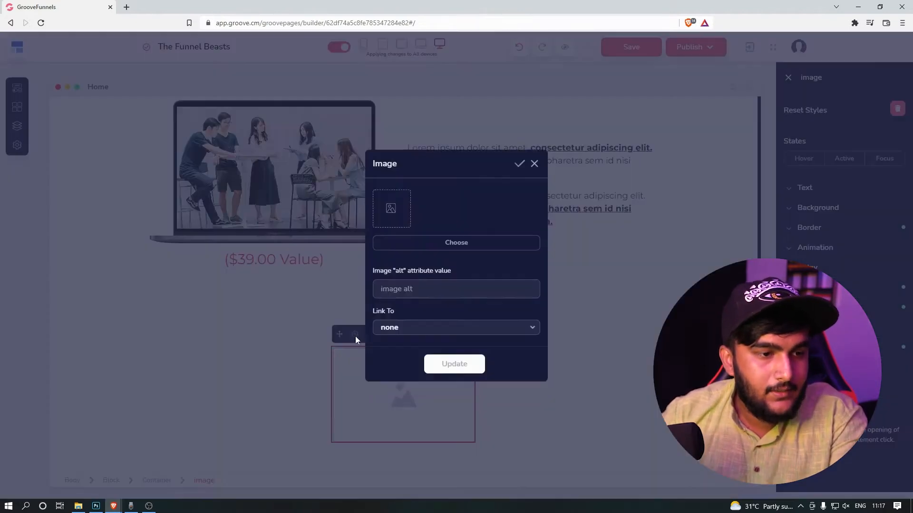
click(460, 249)
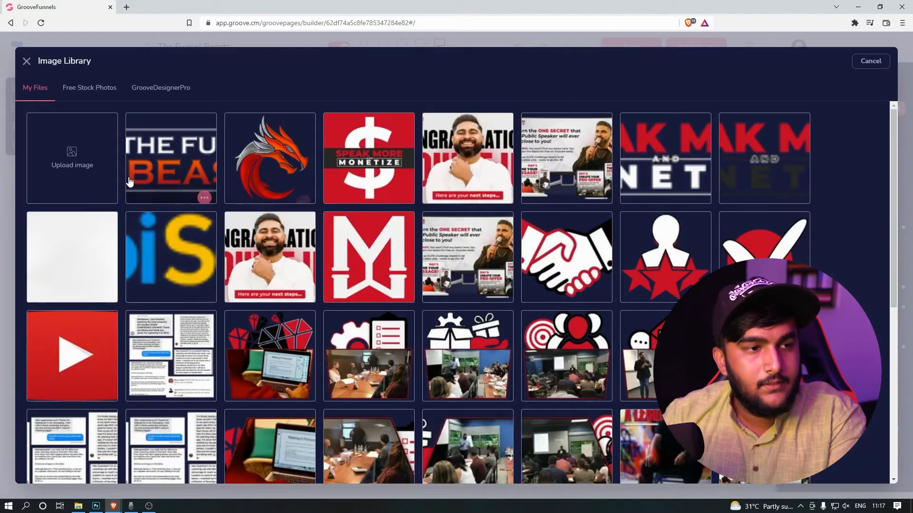
click(281, 174)
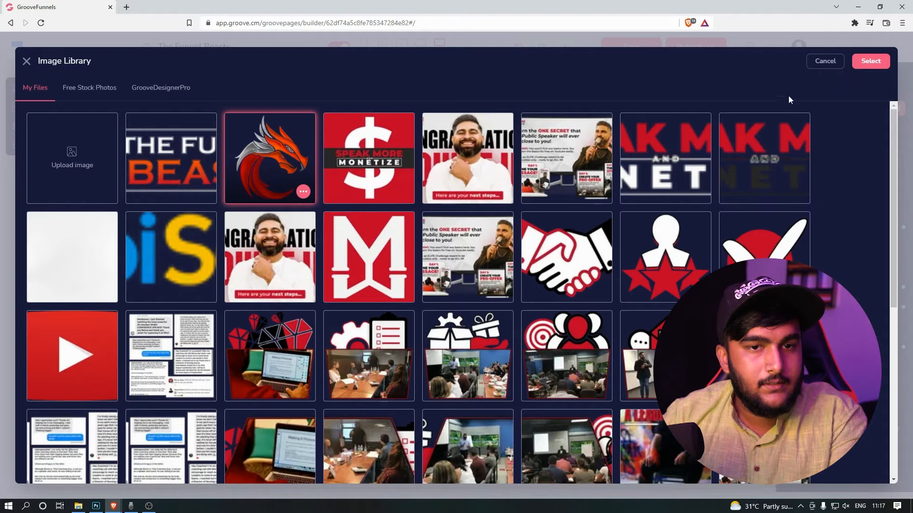
click(870, 61)
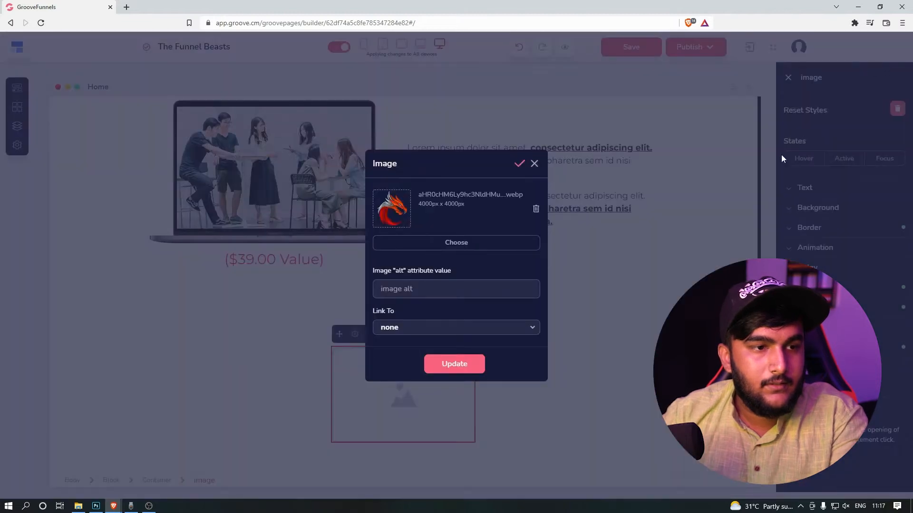
click(471, 363)
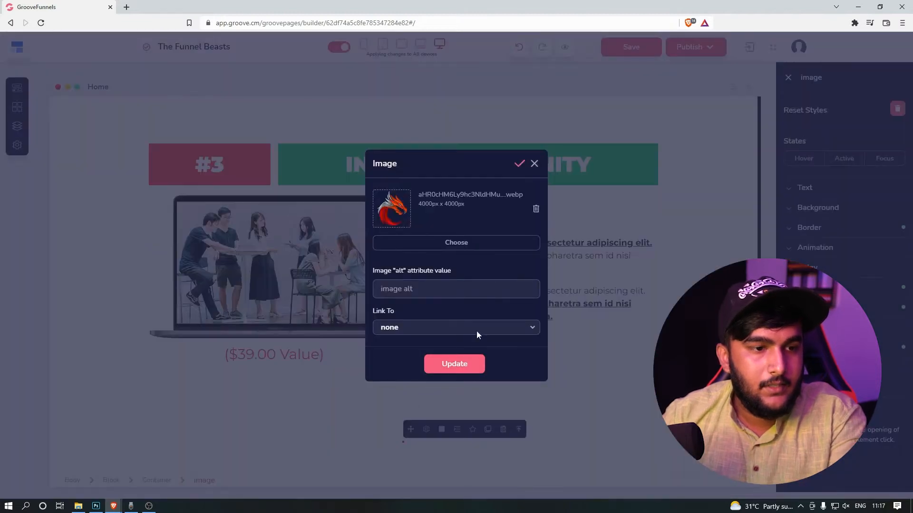
click(534, 164)
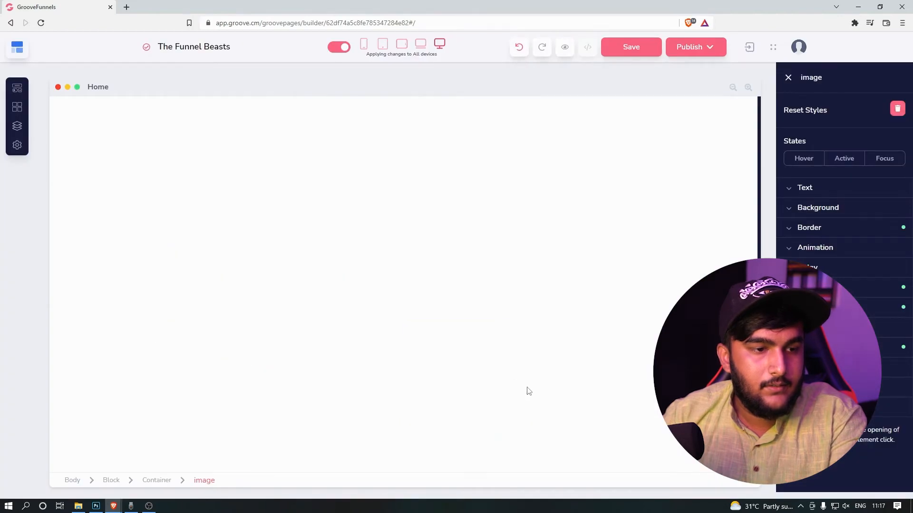
- Set the logo image's max width to 25 percent
scroll(560, 340, down, 12)
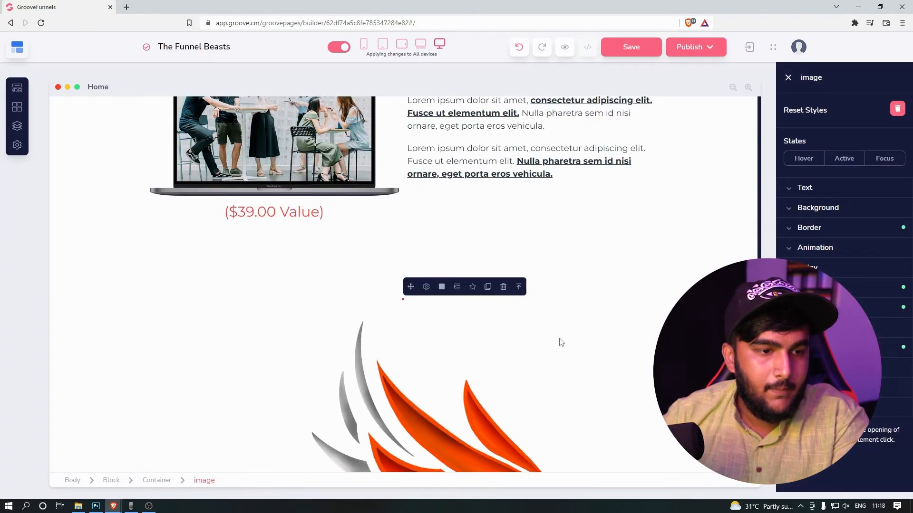
scroll(545, 328, up, 6)
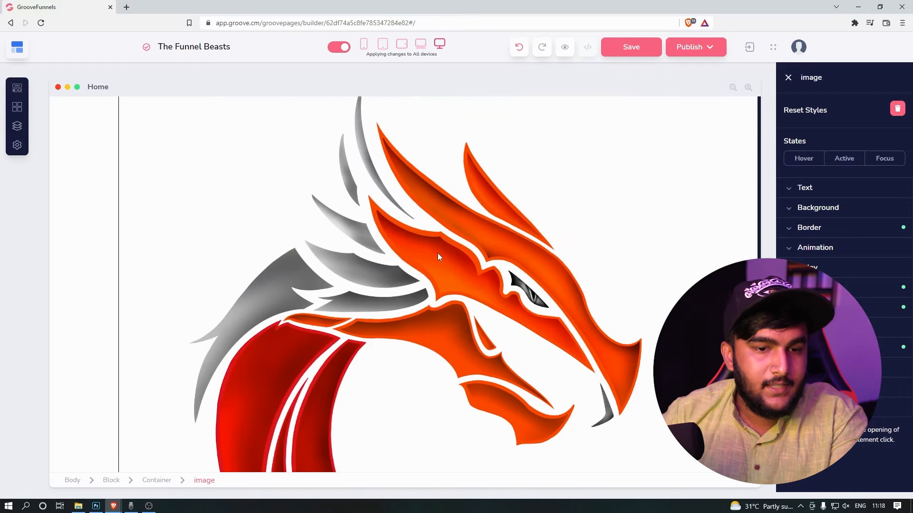
scroll(523, 304, down, 5)
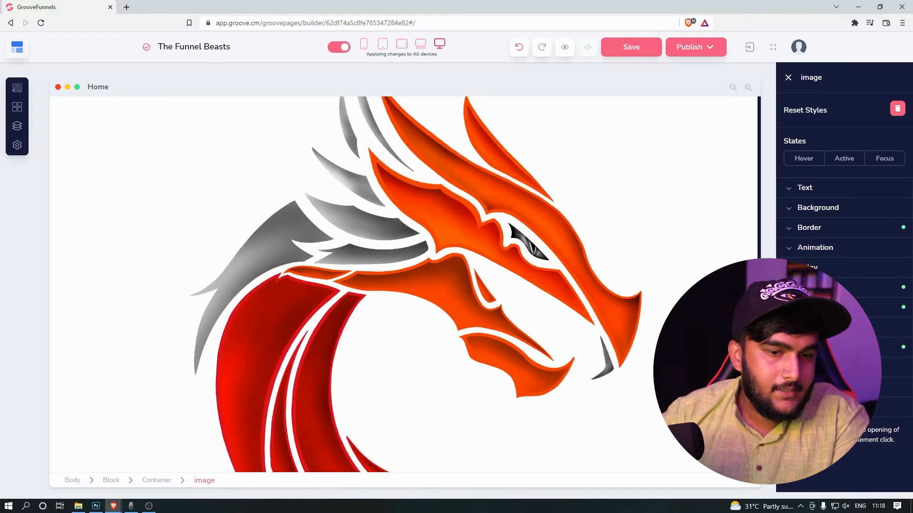
click(836, 308)
scroll(856, 328, down, 1)
scroll(857, 327, down, 2)
drag(870, 342, 809, 341)
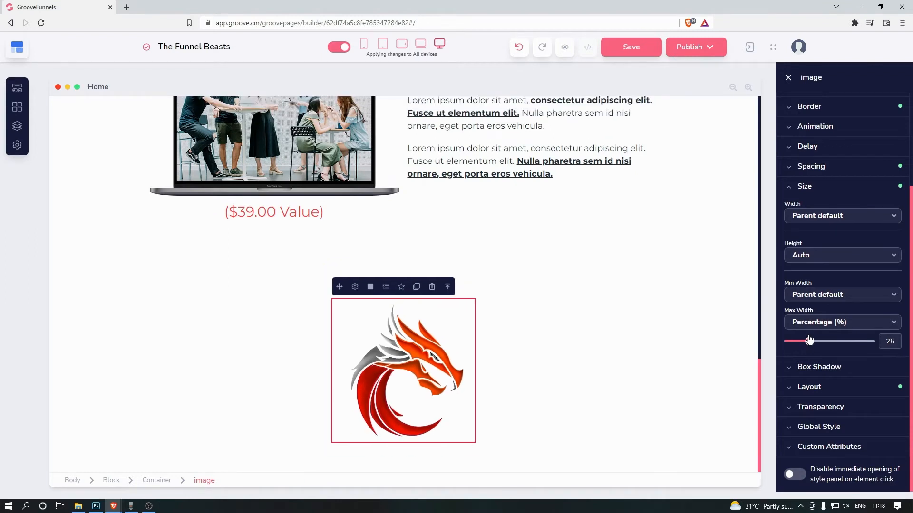
- Set the logo container's background color to dark gray
click(539, 338)
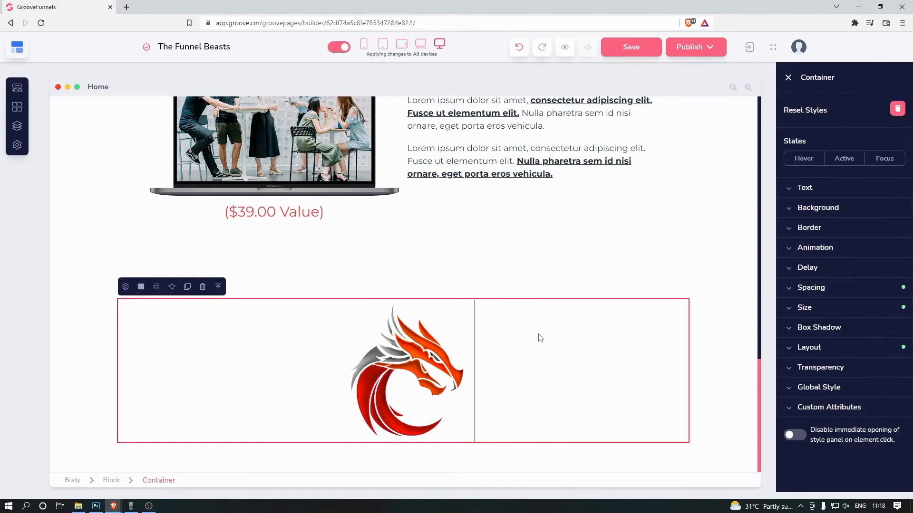
click(855, 291)
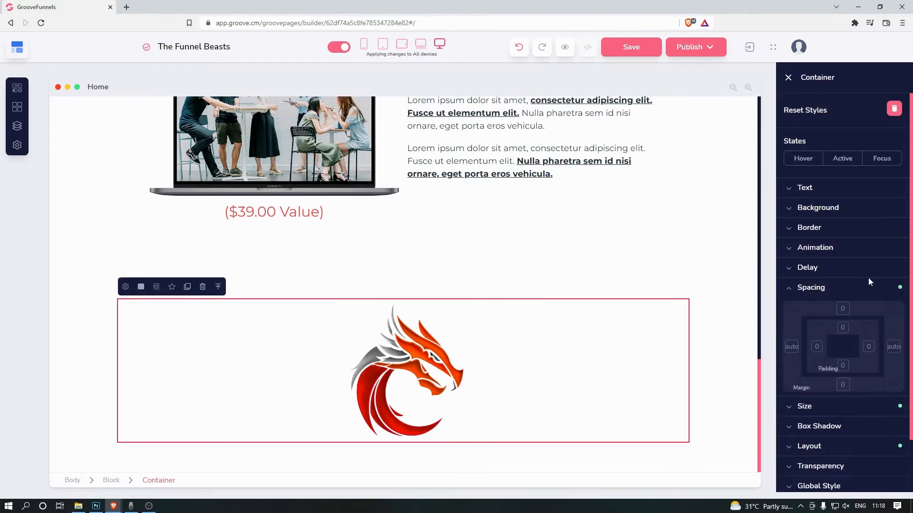
click(847, 209)
click(875, 228)
scroll(817, 237, down, 3)
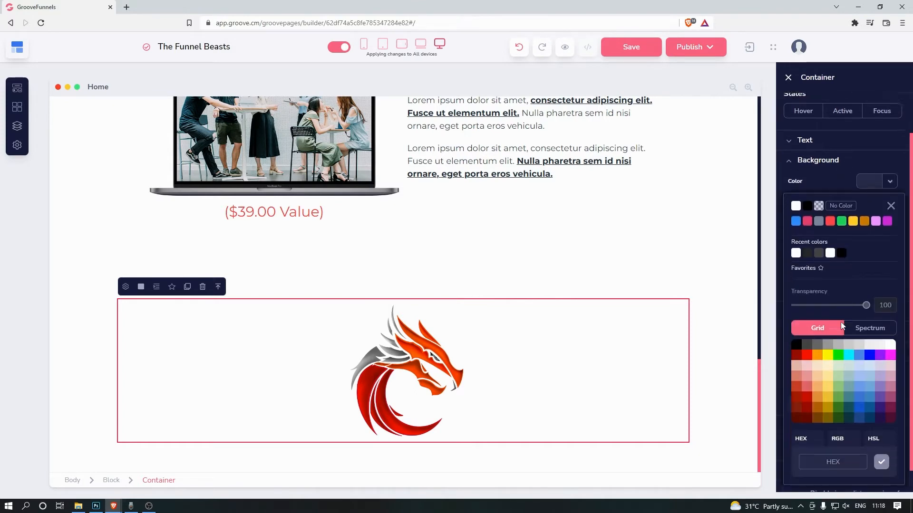
click(808, 229)
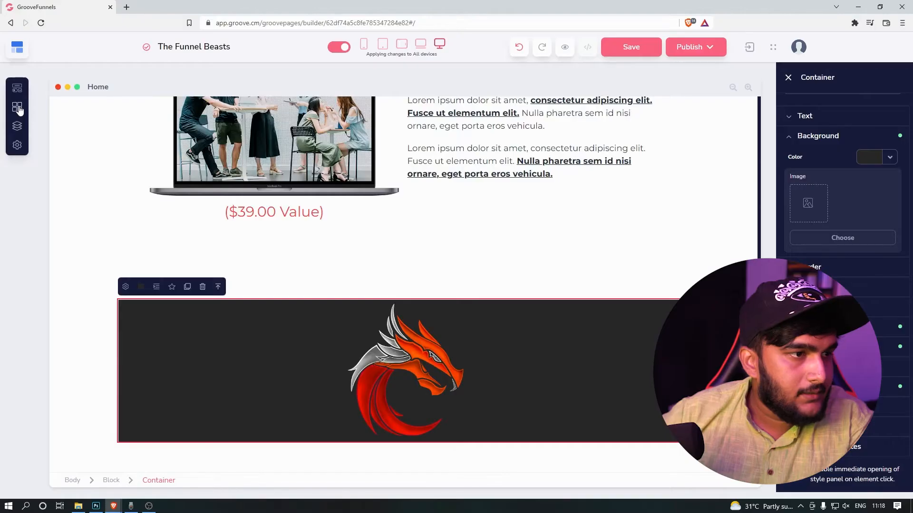
- Add a Button element below the dragon logo inside the dark container
click(17, 108)
scroll(214, 229, down, 8)
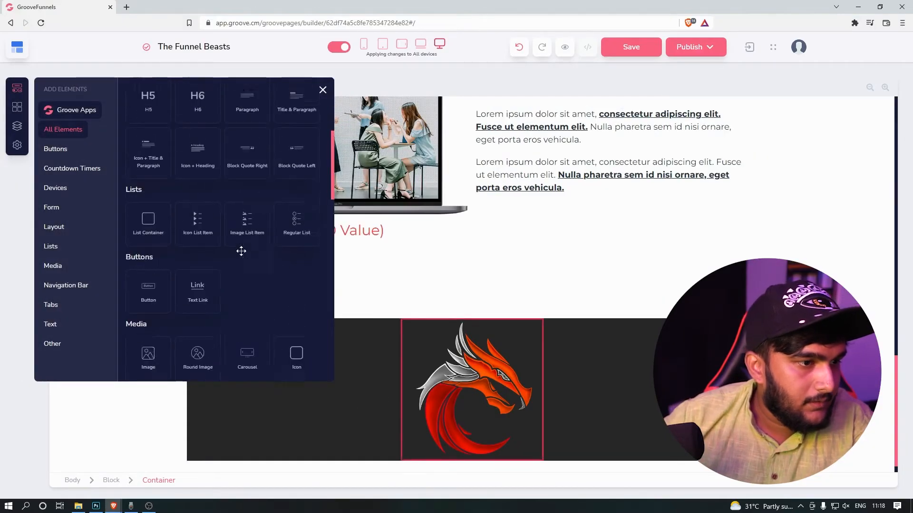
scroll(200, 227, down, 5)
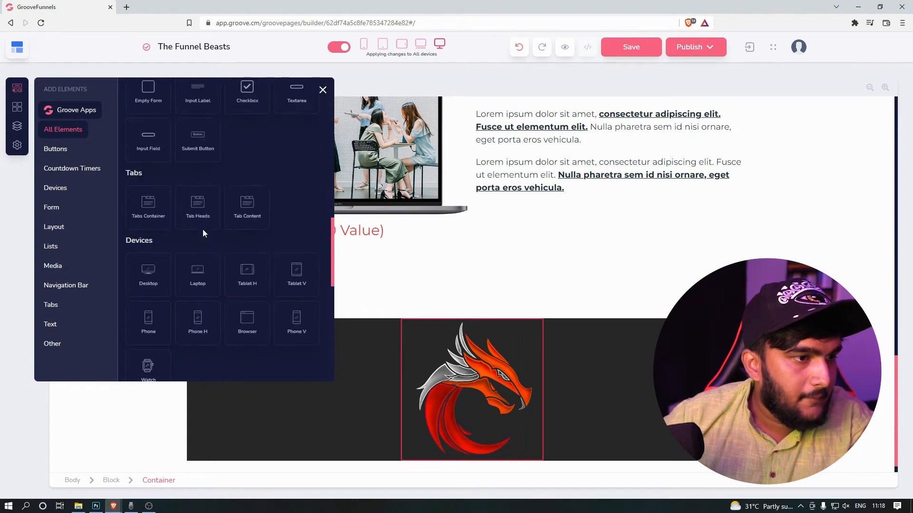
scroll(204, 219, up, 1)
scroll(294, 204, down, 3)
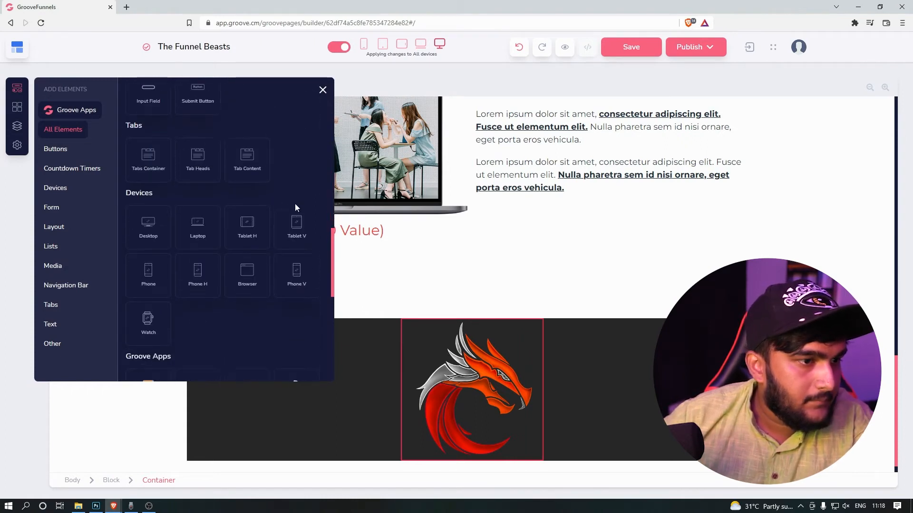
scroll(291, 214, down, 12)
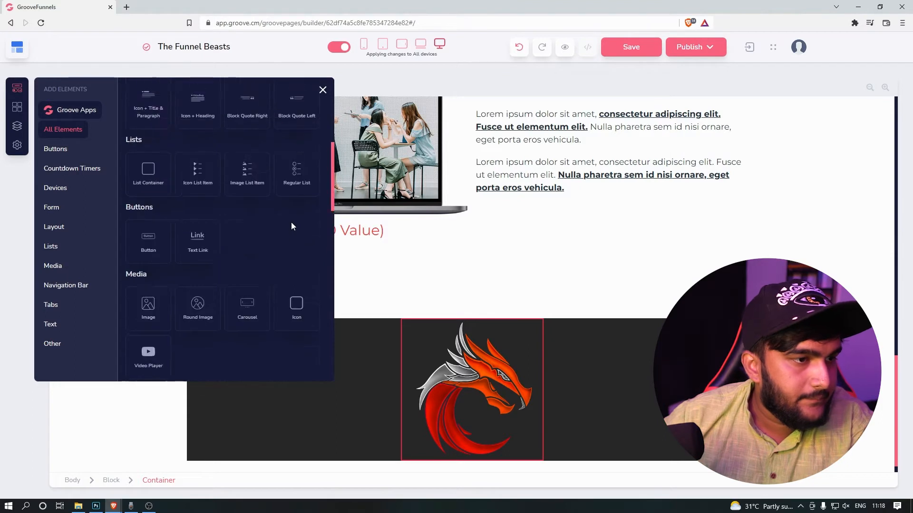
scroll(275, 223, up, 1)
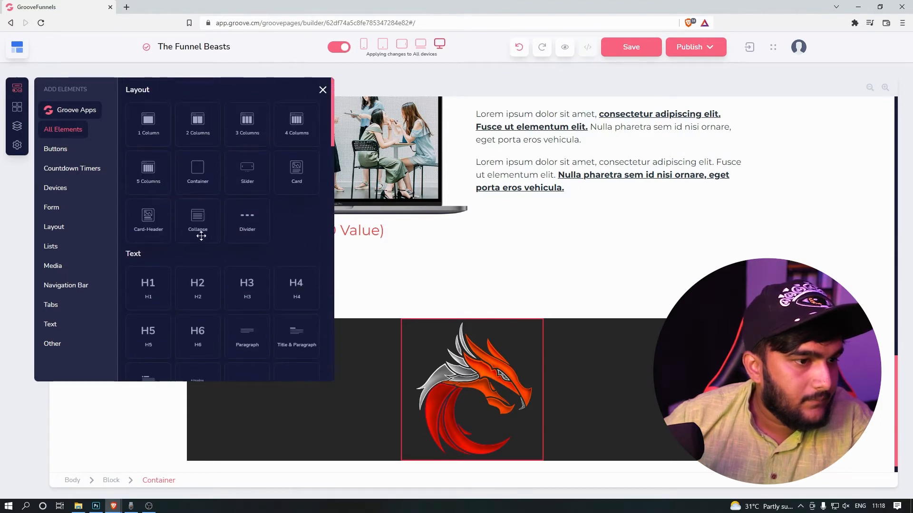
scroll(201, 236, down, 6)
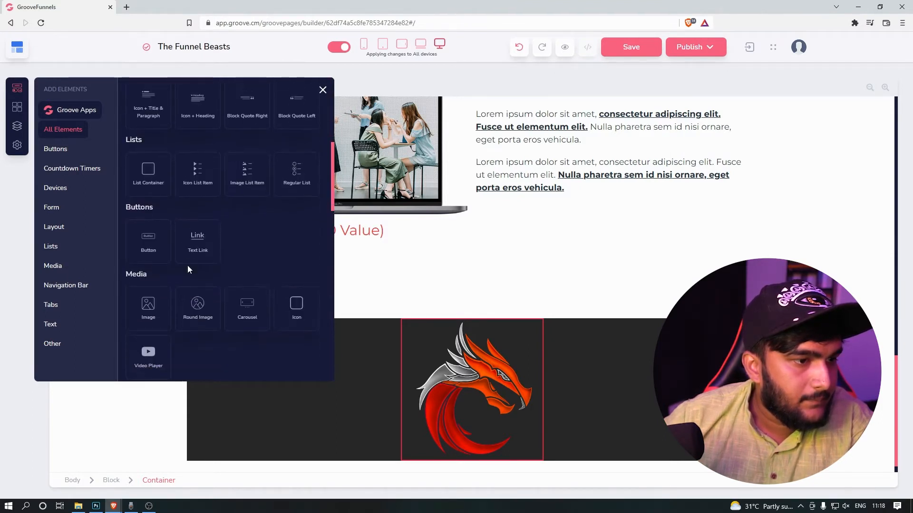
drag(149, 240, 488, 430)
mouse_move(479, 449)
mouse_down()
mouse_move(475, 423)
mouse_move(470, 440)
mouse_up()
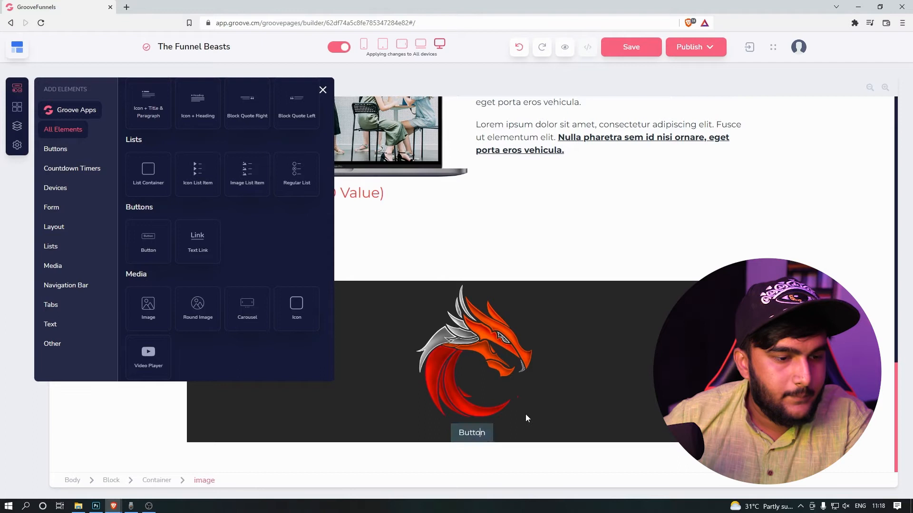
click(322, 90)
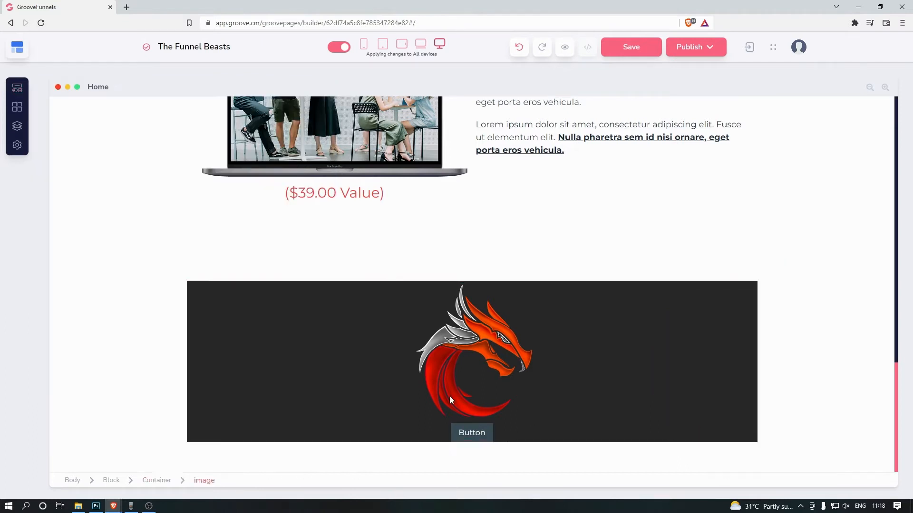
- Set the button's background color to red #dc1818
click(484, 433)
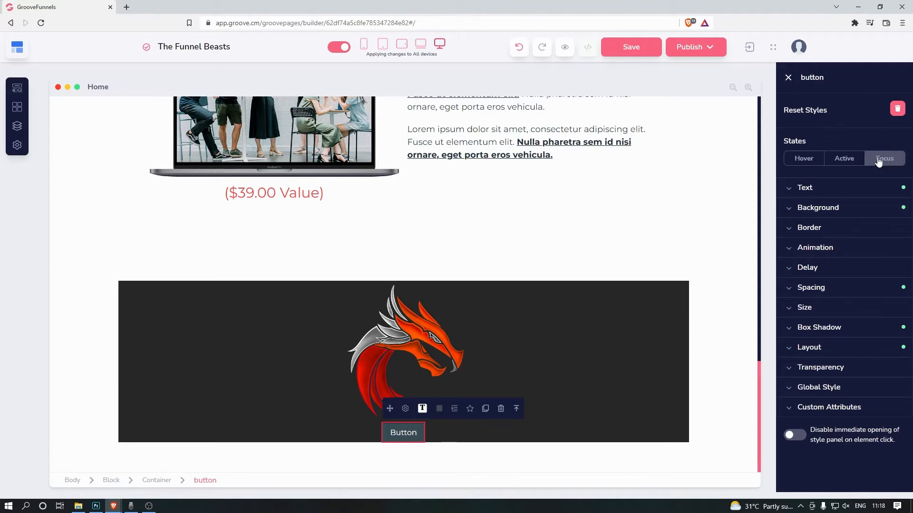
click(837, 208)
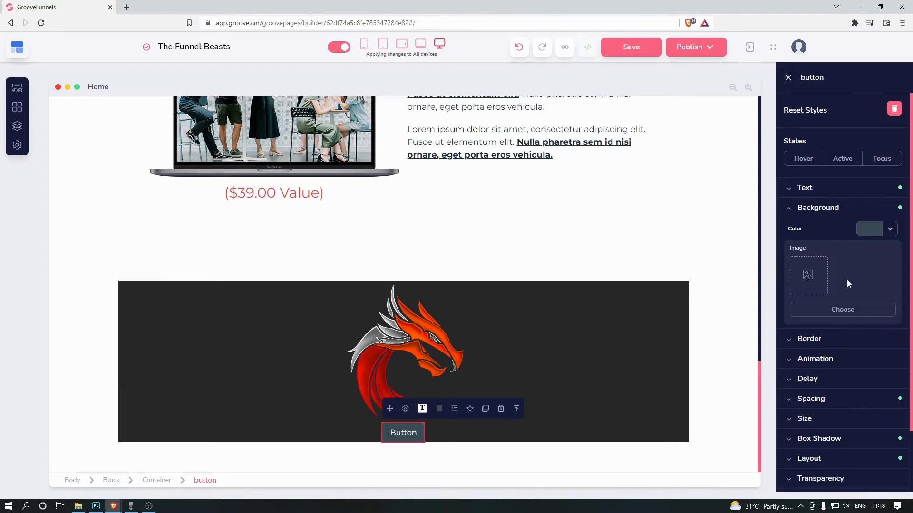
scroll(846, 279, down, 2)
click(870, 164)
mouse_move(832, 198)
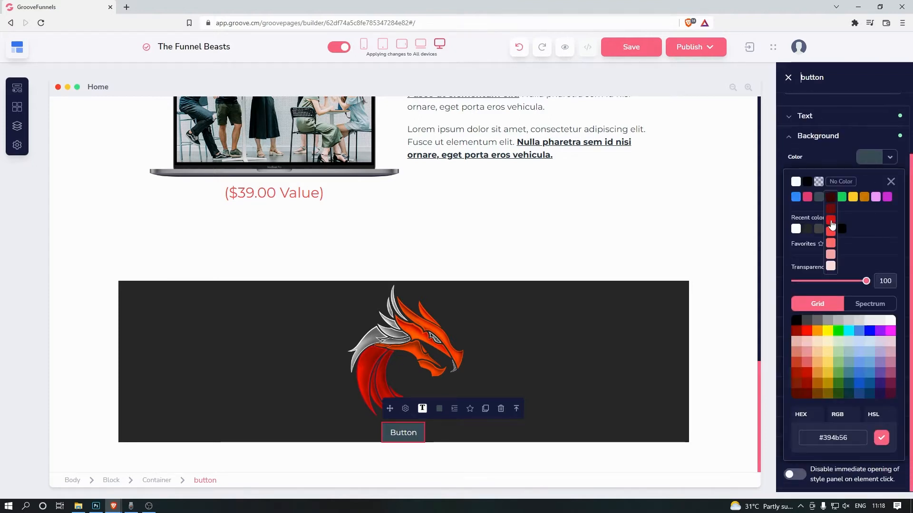
click(831, 219)
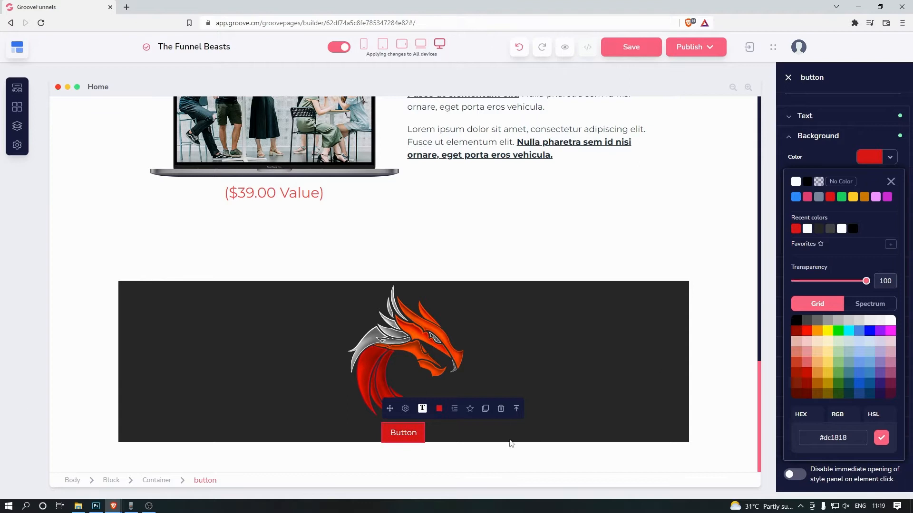
click(890, 181)
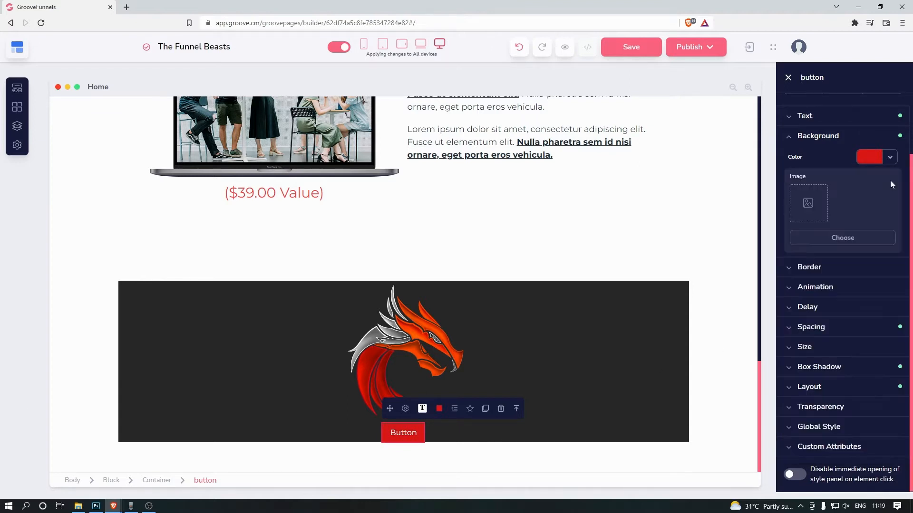
- Change the button's main label to "SIGN UP NOW!" and update it
click(405, 408)
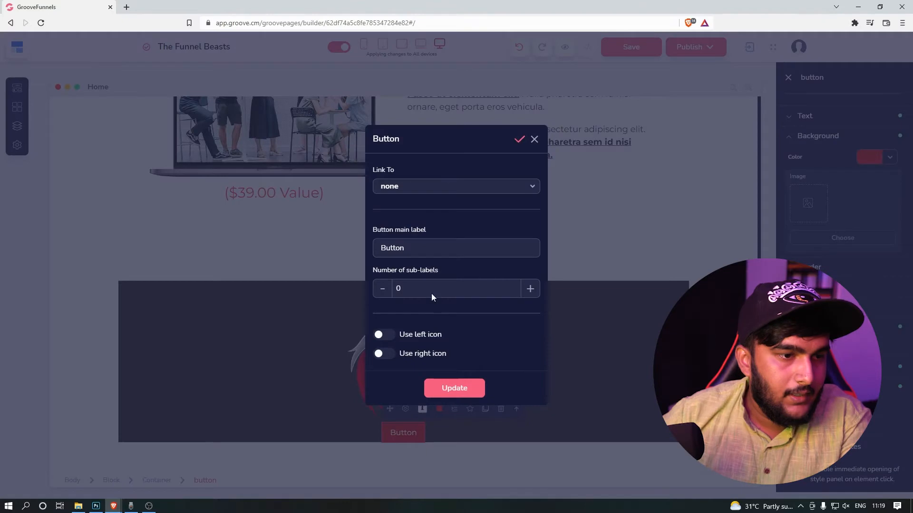
double_click(437, 254)
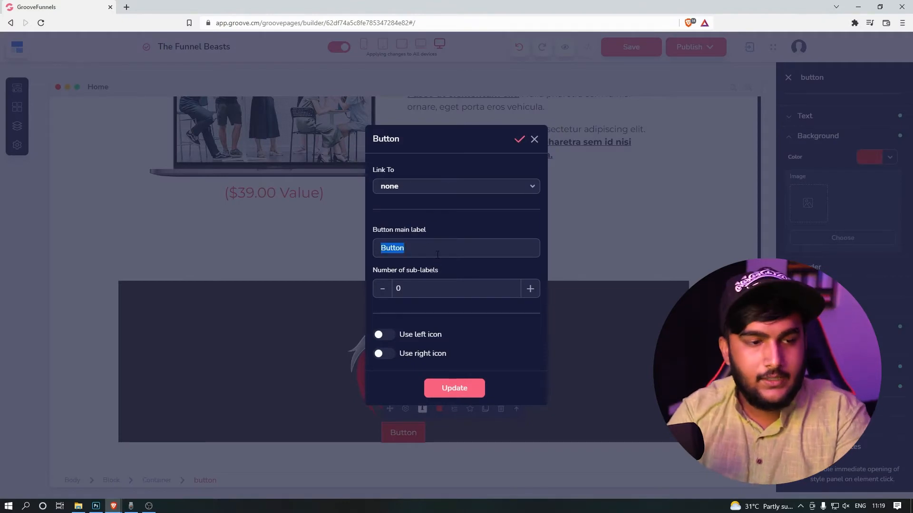
text(Si)
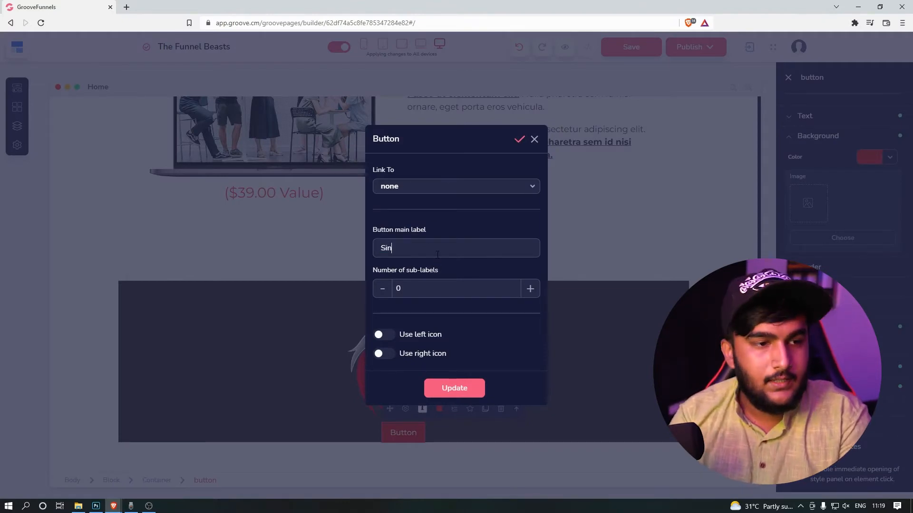
text(GN UP NOW!)
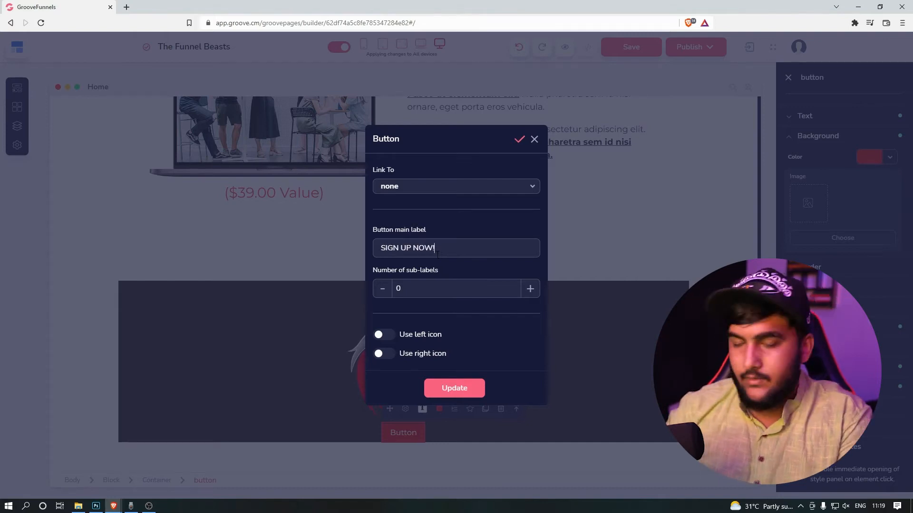
click(451, 399)
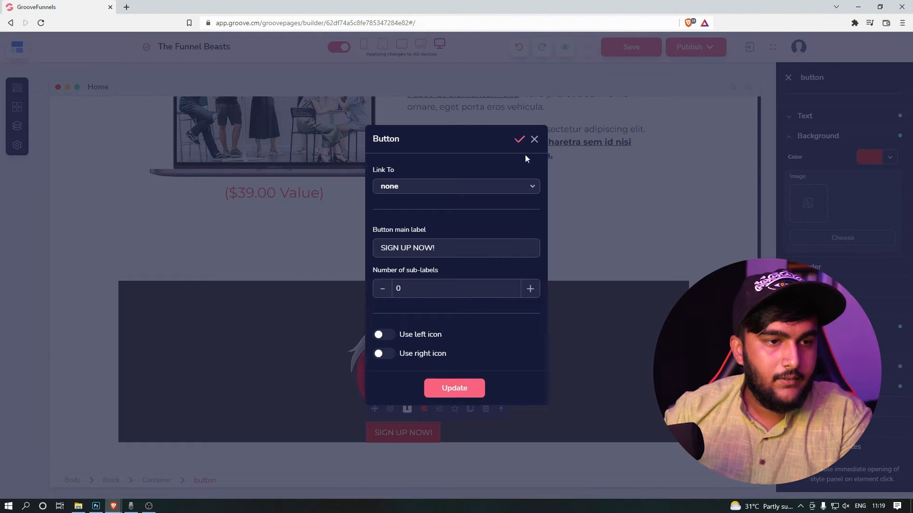
click(534, 141)
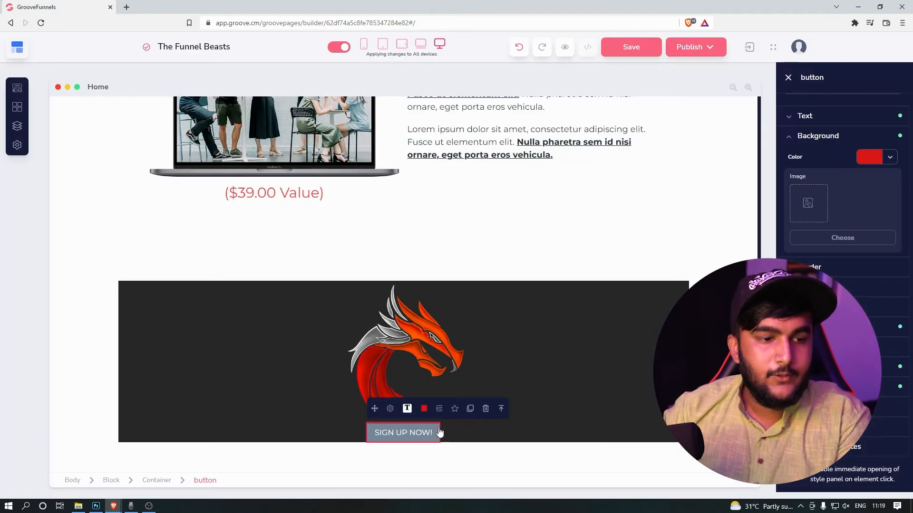
- Try changing the button's text color from the color palette
click(406, 409)
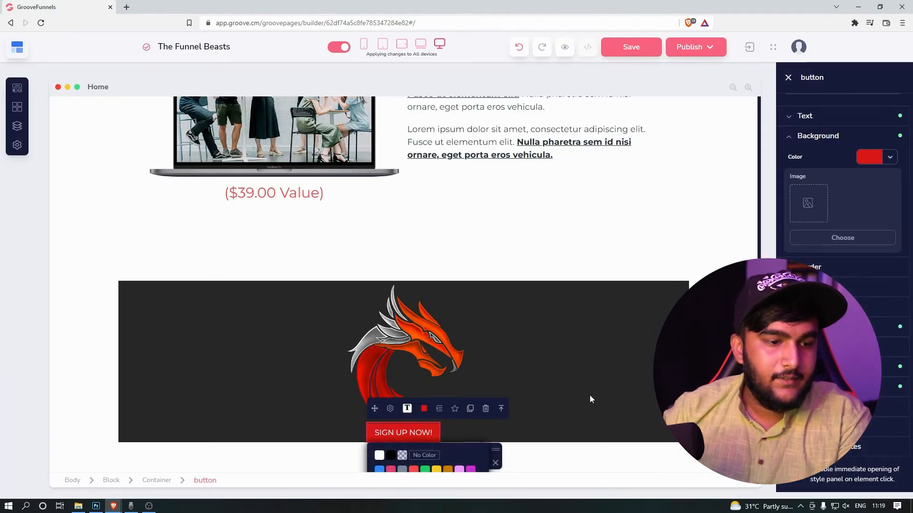
scroll(589, 395, down, 5)
mouse_move(414, 235)
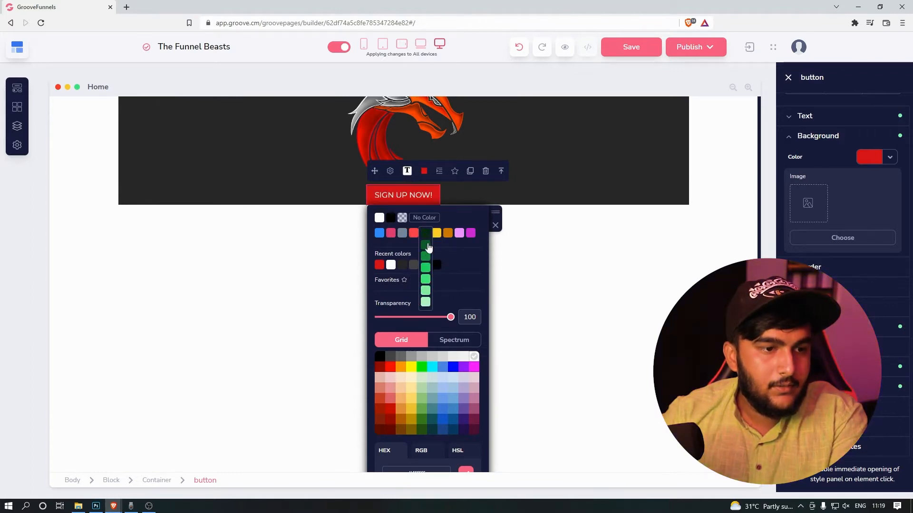
click(425, 257)
mouse_move(448, 234)
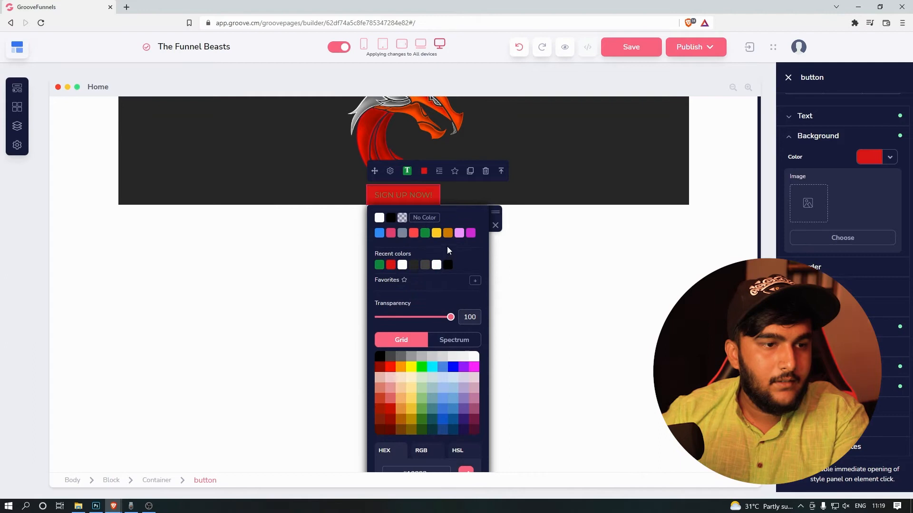
click(447, 256)
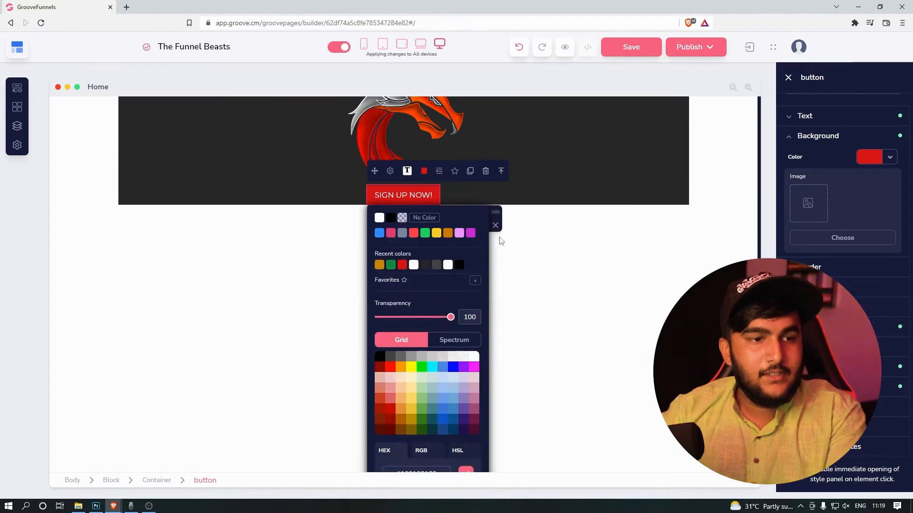
click(496, 227)
- Increase the container's padding around the logo and button, with bottom padding about 63
click(596, 334)
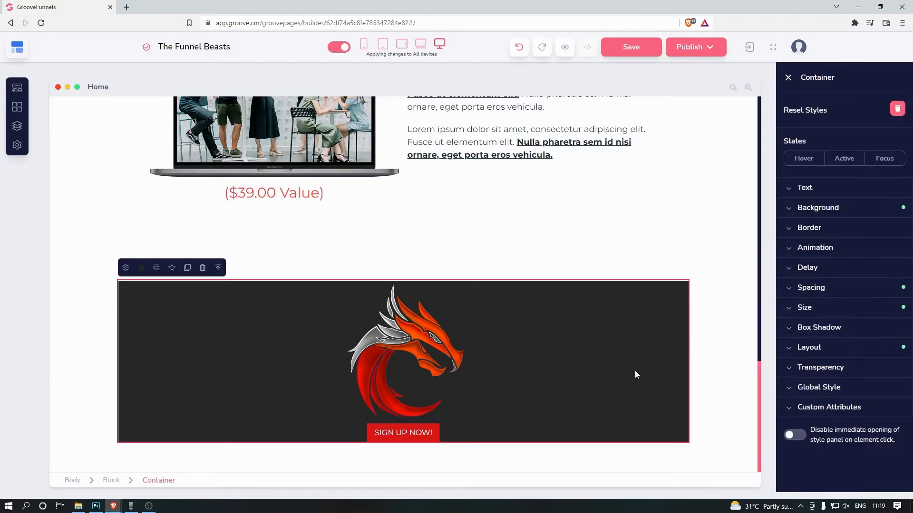
click(840, 290)
click(844, 328)
click(843, 366)
drag(784, 409, 793, 407)
scroll(515, 357, down, 1)
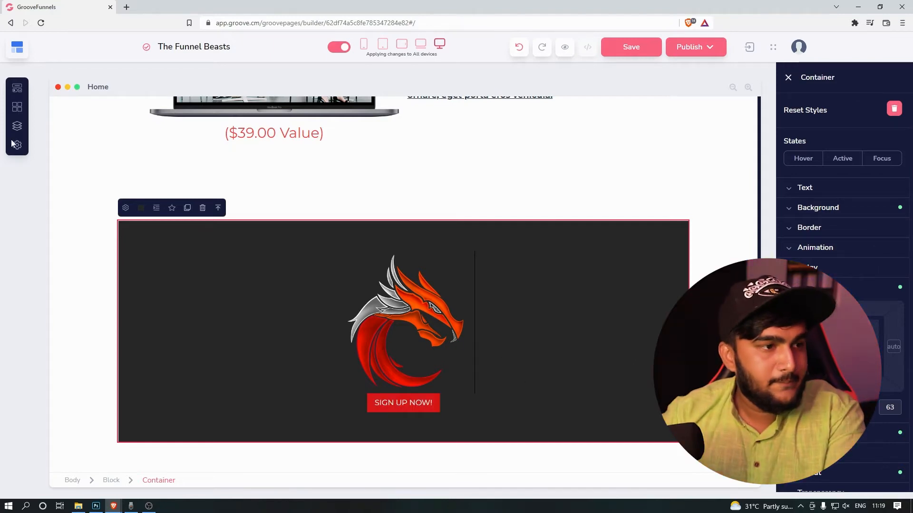
click(19, 108)
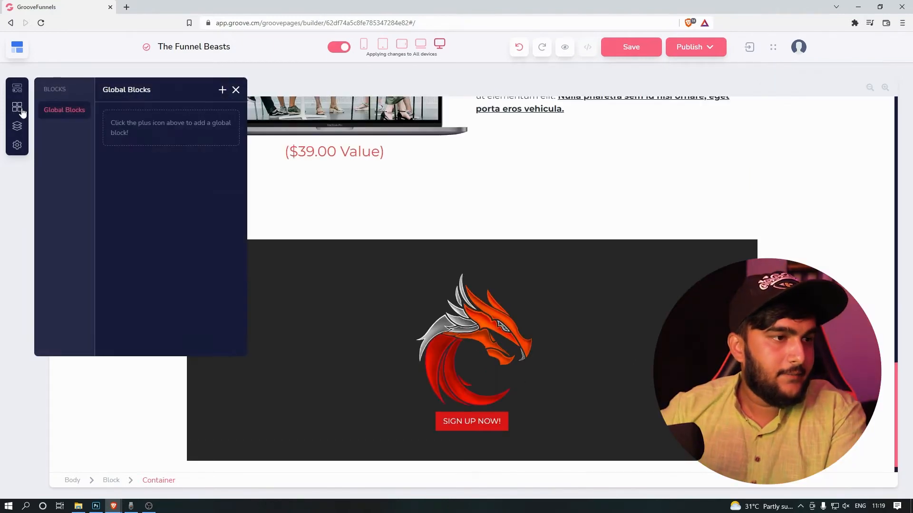
triple_click(154, 91)
scroll(447, 267, down, 1)
- Save the button's styling as a new global style named "Instagram Button"
click(501, 405)
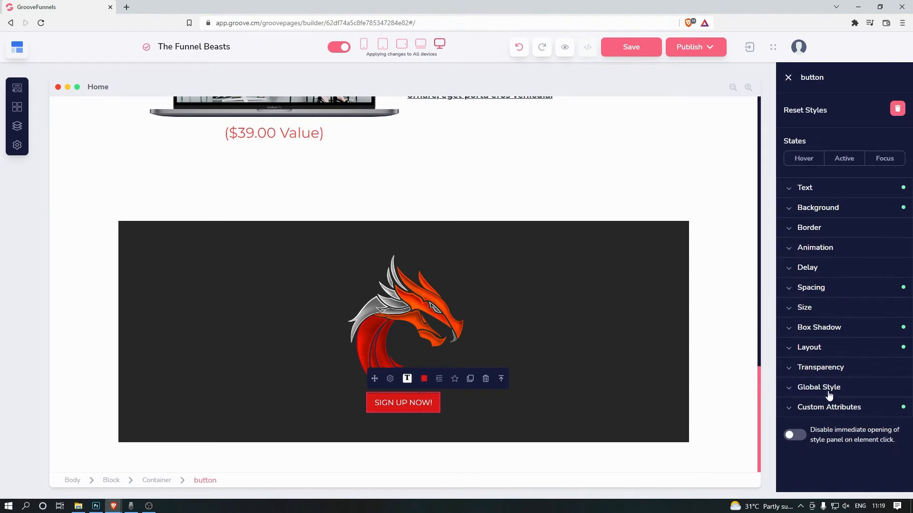
click(829, 395)
click(829, 409)
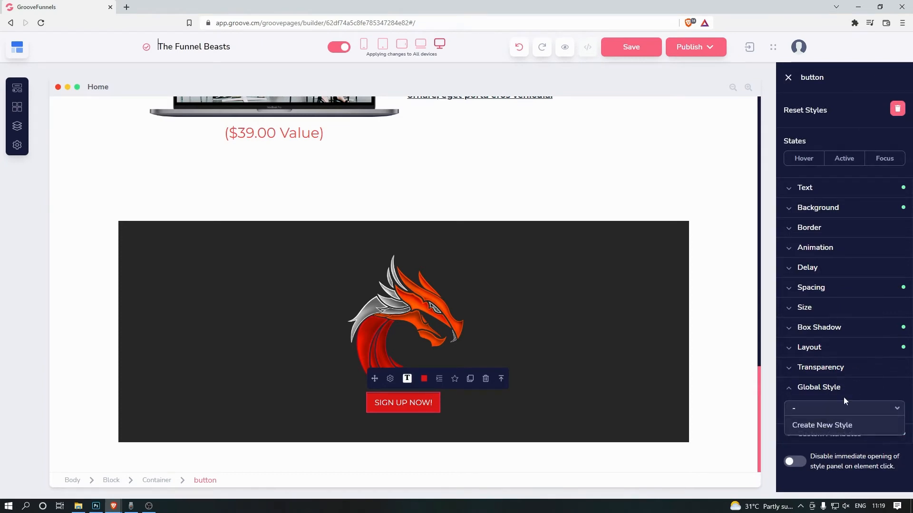
click(825, 423)
text(Instagram Button)
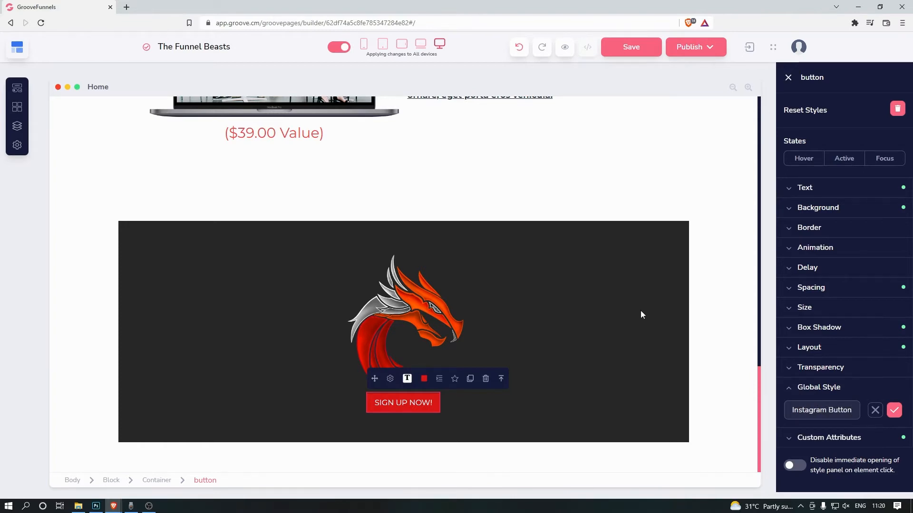
click(894, 409)
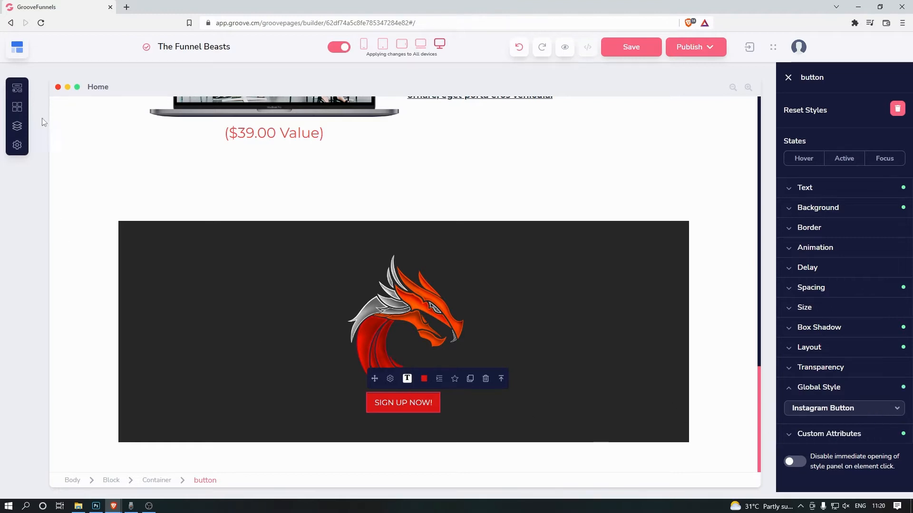
- Create a new global block from the global blocks panel
click(18, 112)
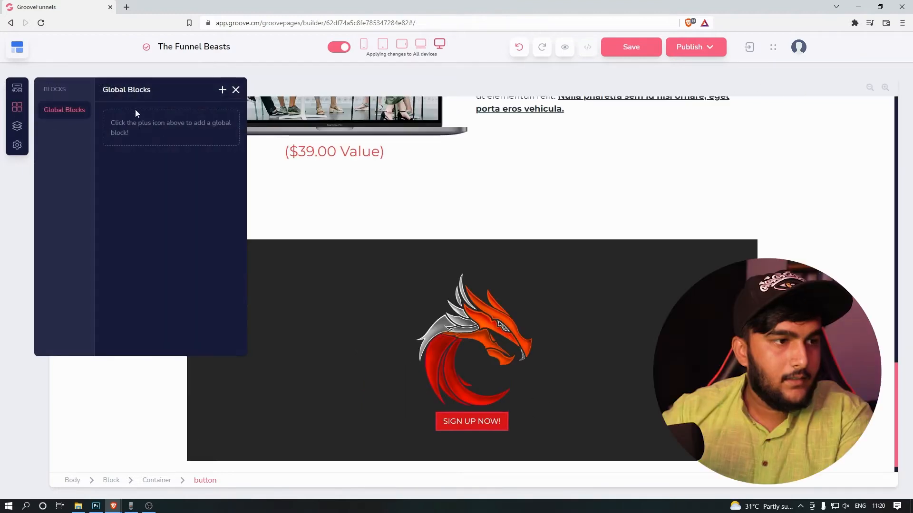
click(223, 90)
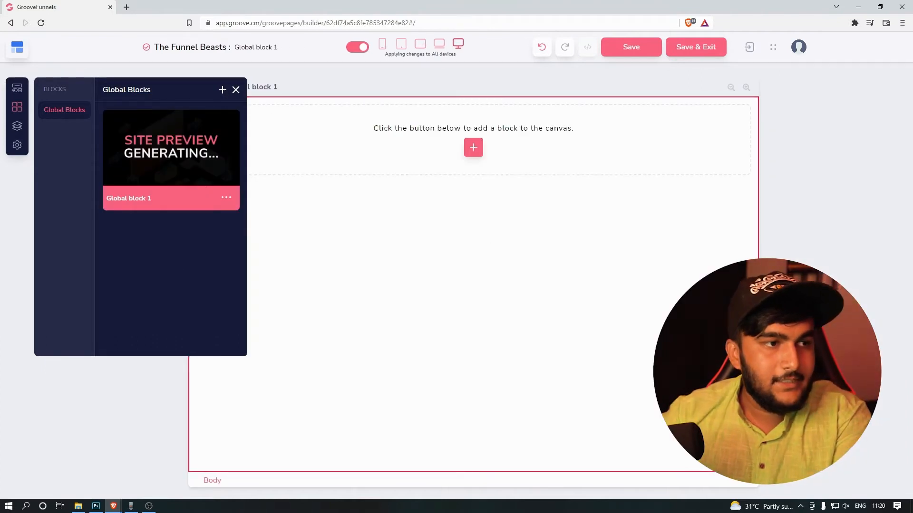
drag(109, 90, 179, 86)
click(498, 153)
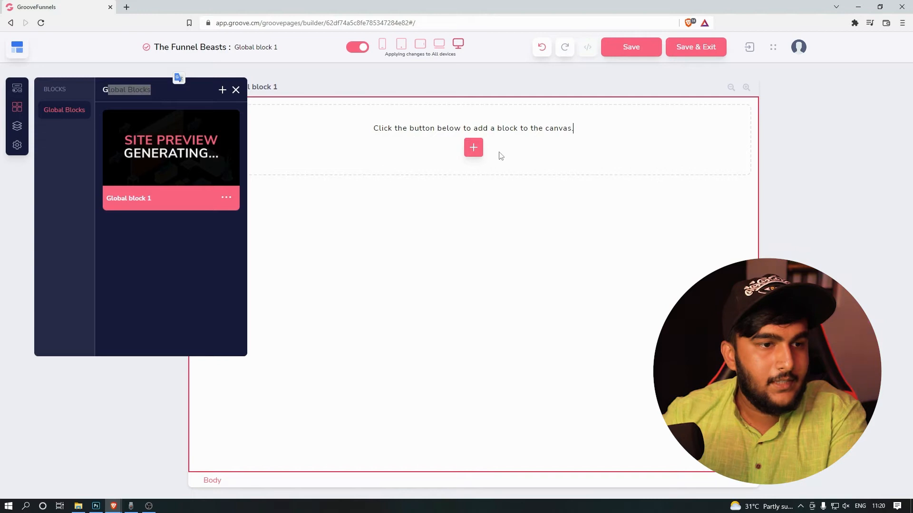
click(227, 200)
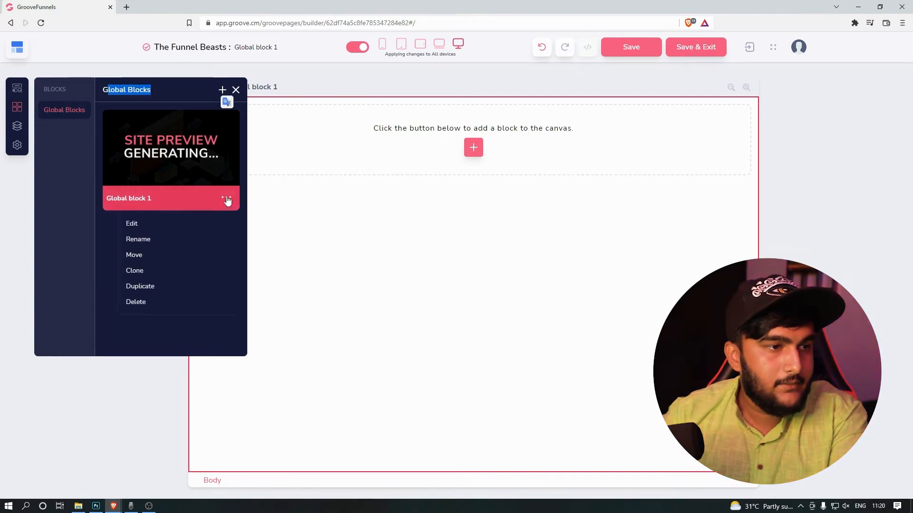
click(236, 92)
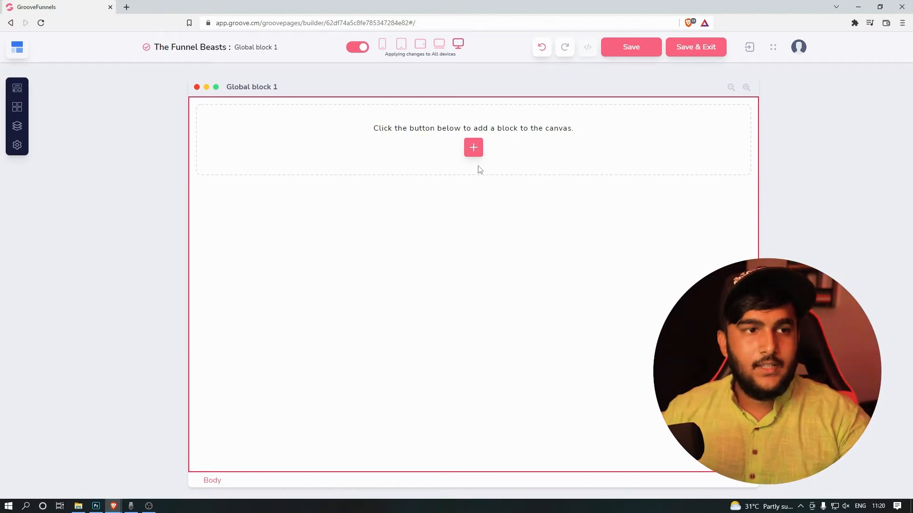
- Add the yellow headline content block to the global block, then save and exit the global block editor
click(16, 146)
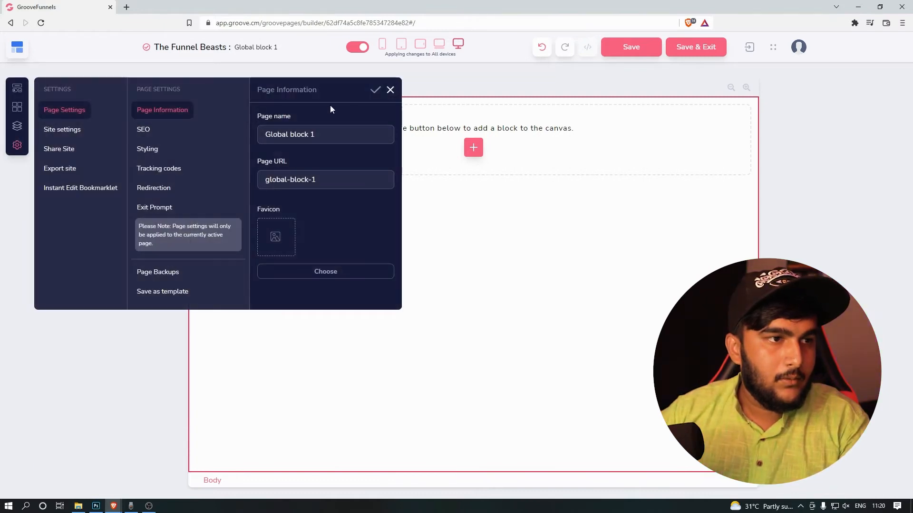
click(473, 147)
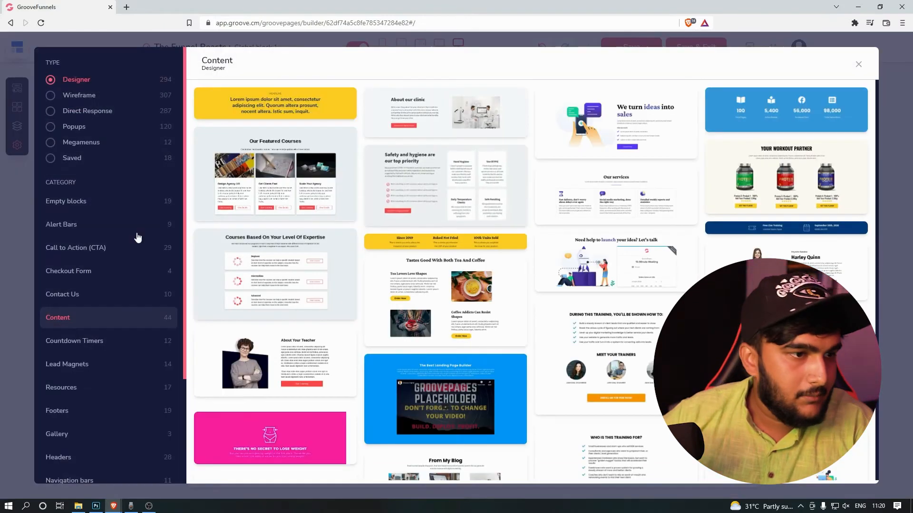
click(293, 118)
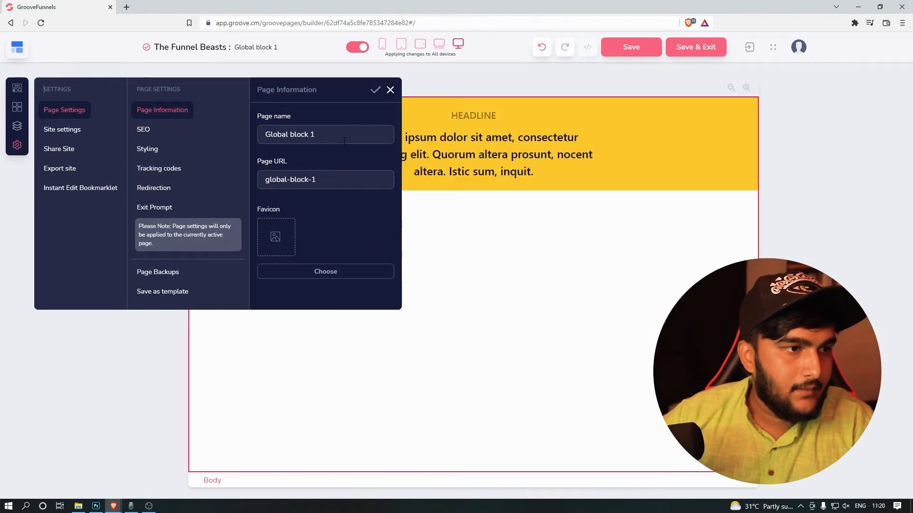
click(390, 91)
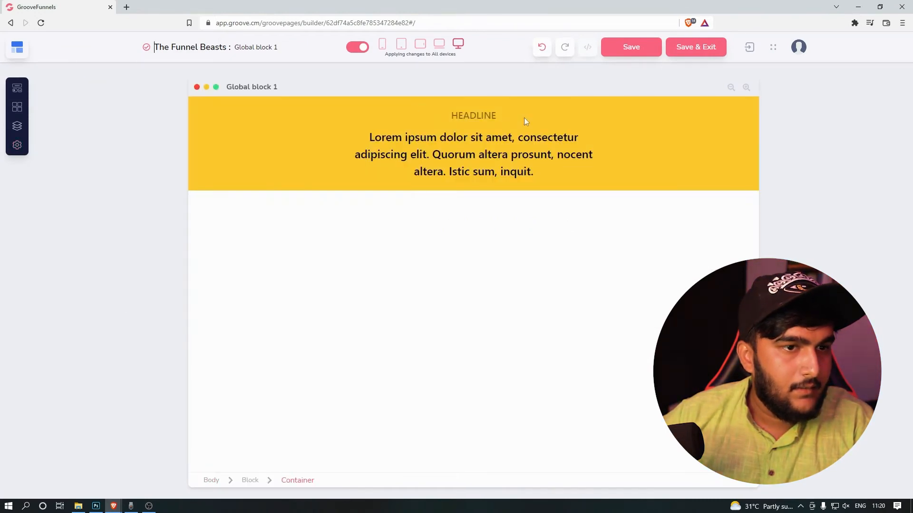
click(629, 47)
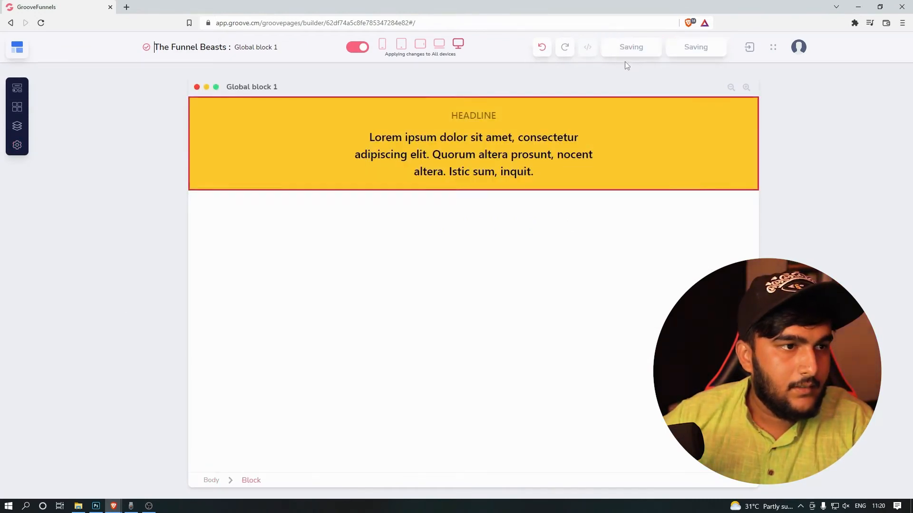
click(700, 53)
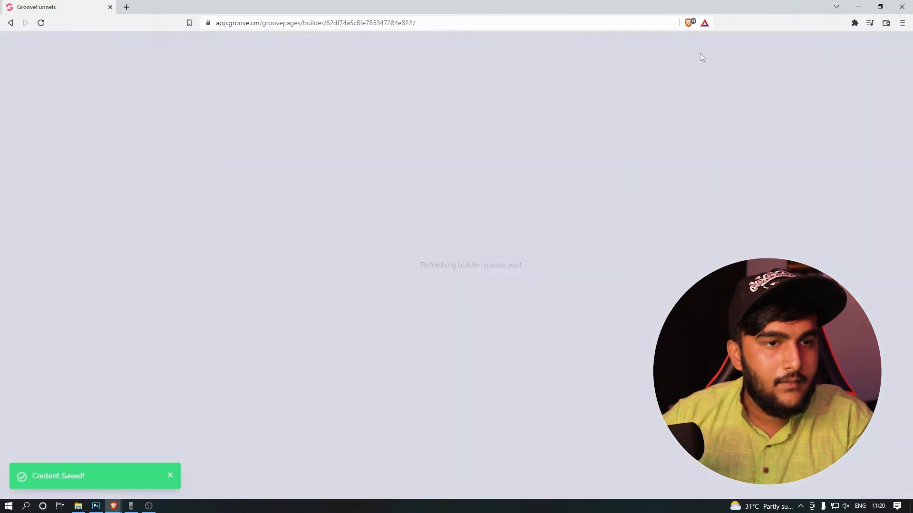
- Insert the new global block into the Home page below the dragon logo block
scroll(607, 291, down, 10)
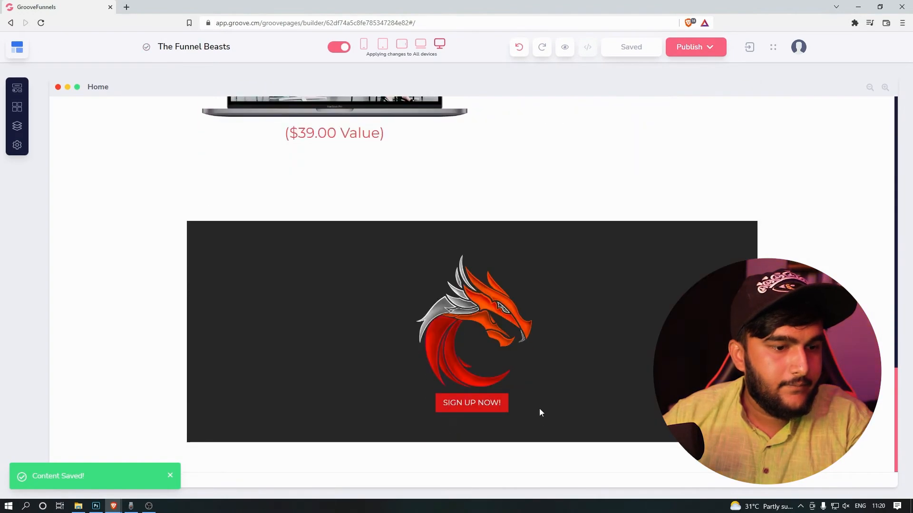
click(512, 459)
click(404, 460)
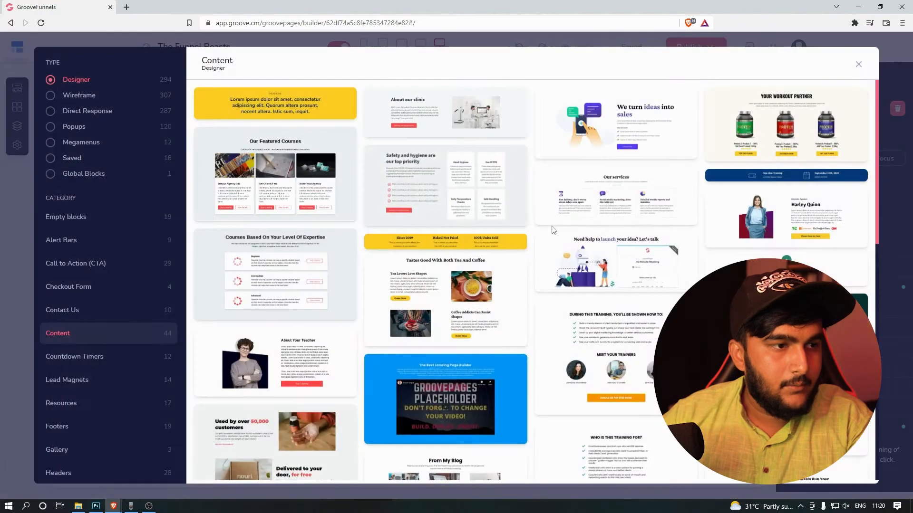
click(76, 174)
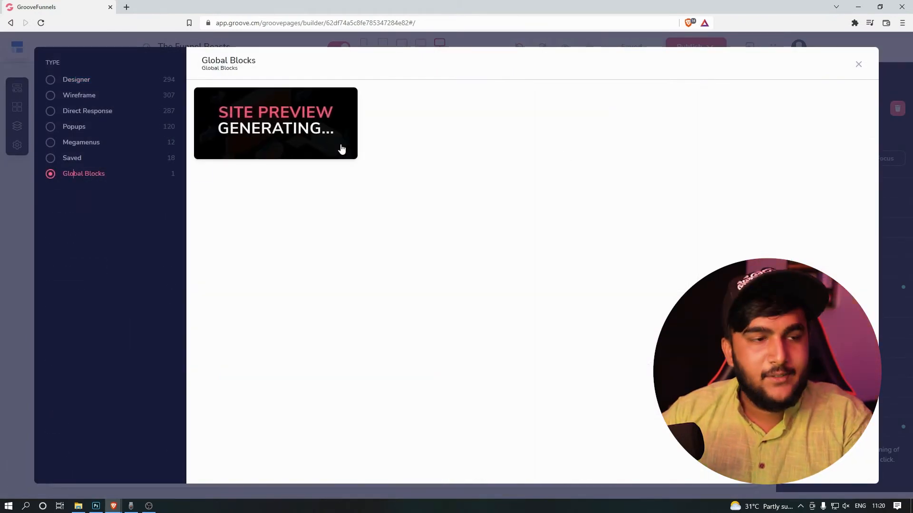
click(298, 138)
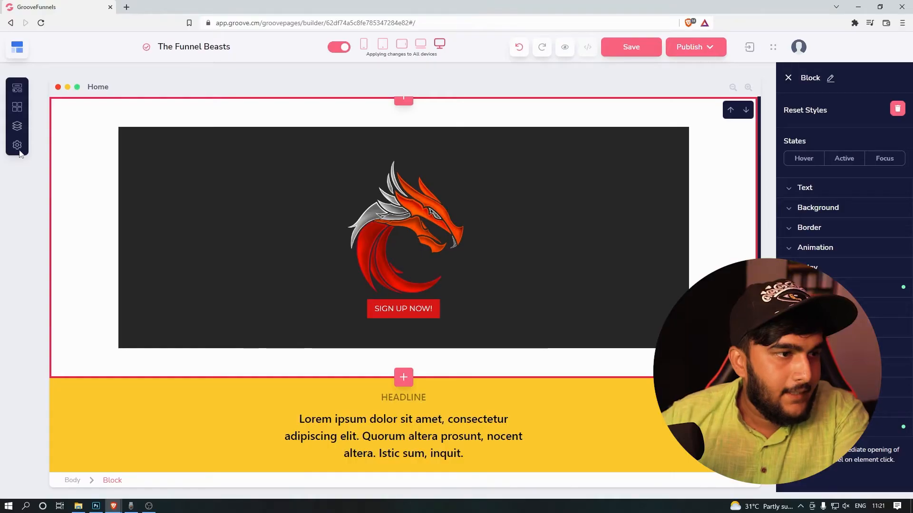
- Browse the site assets sections for website pages, funnels, webinars and popups
click(17, 126)
drag(118, 90, 98, 90)
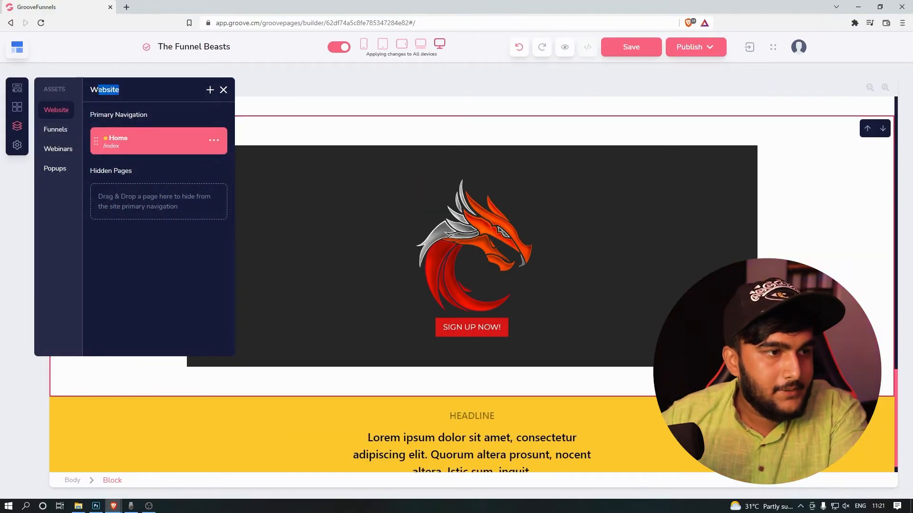
click(99, 90)
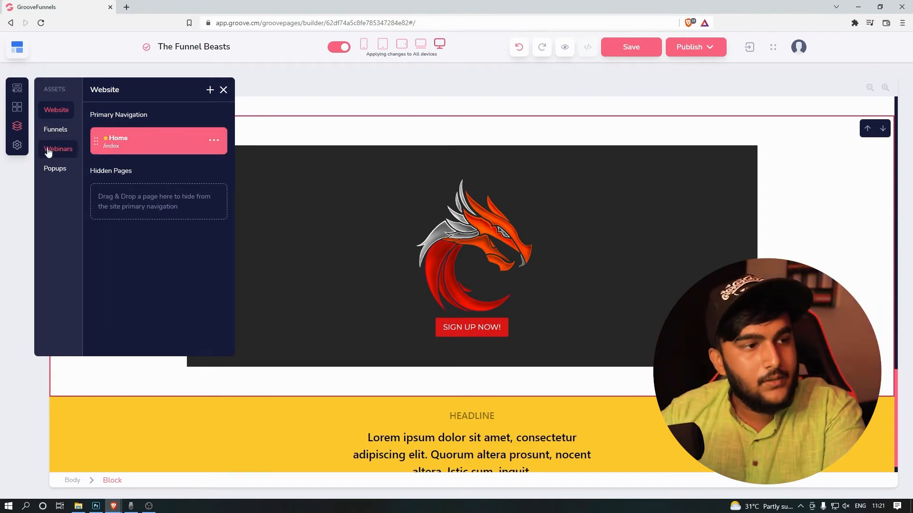
click(56, 133)
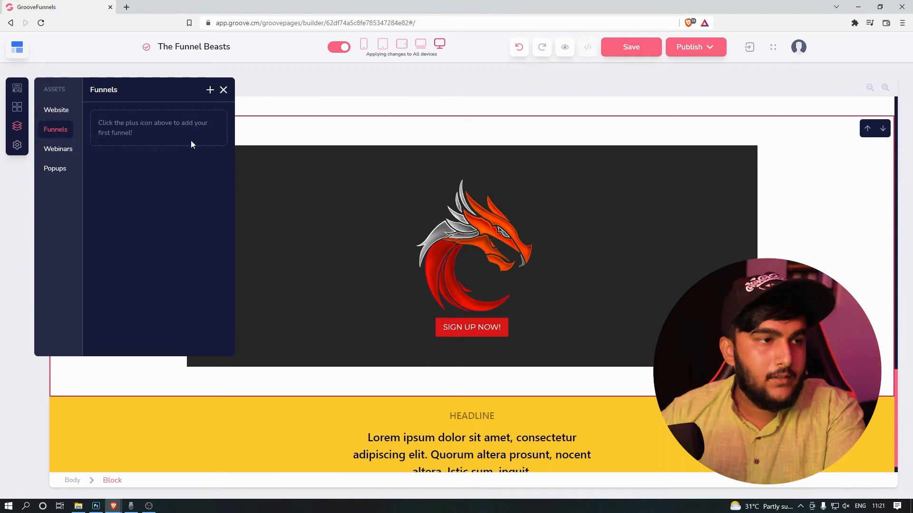
click(56, 157)
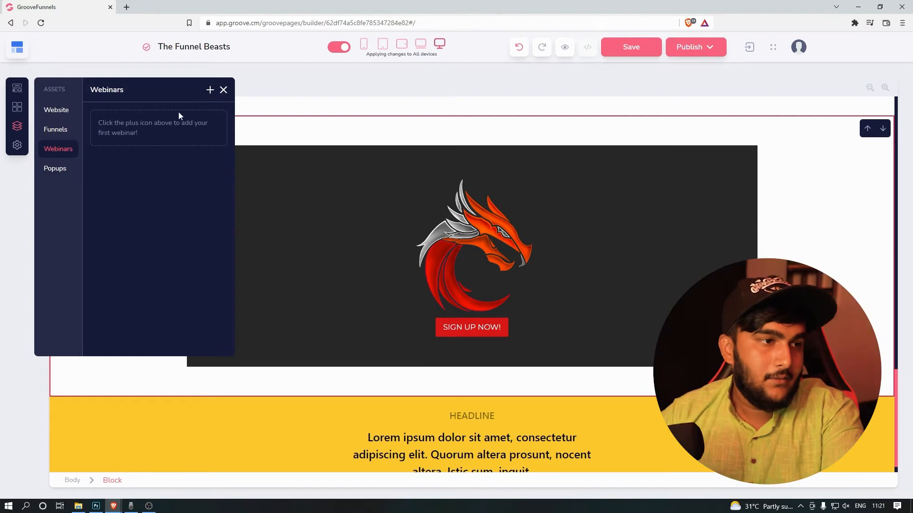
click(57, 169)
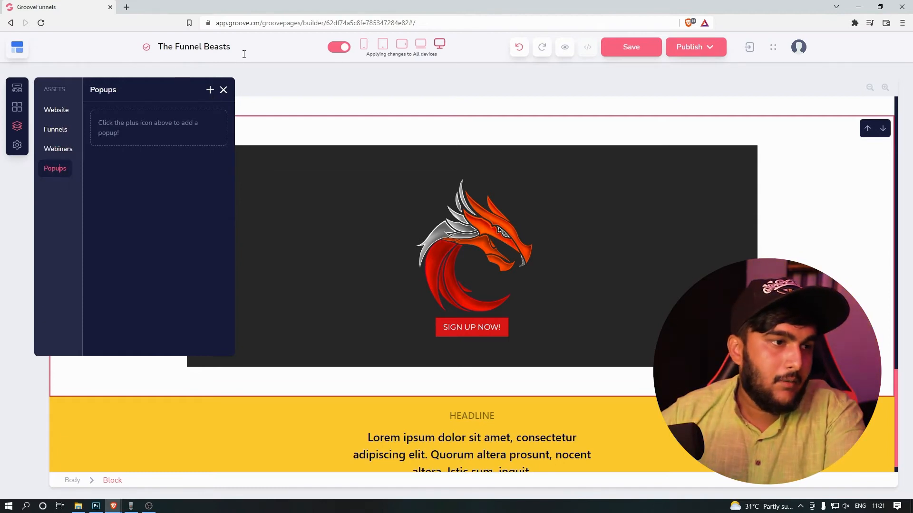
- Browse the popup template gallery for a new popup
click(210, 90)
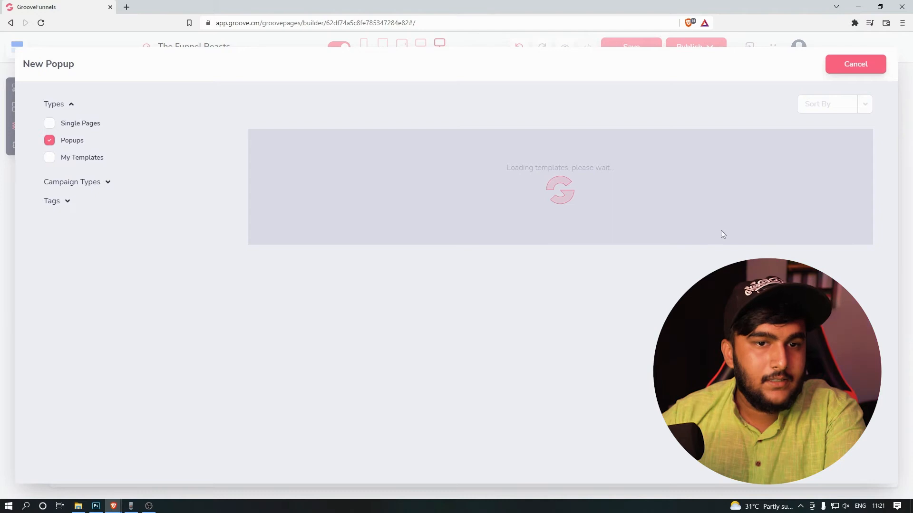
scroll(637, 210, down, 8)
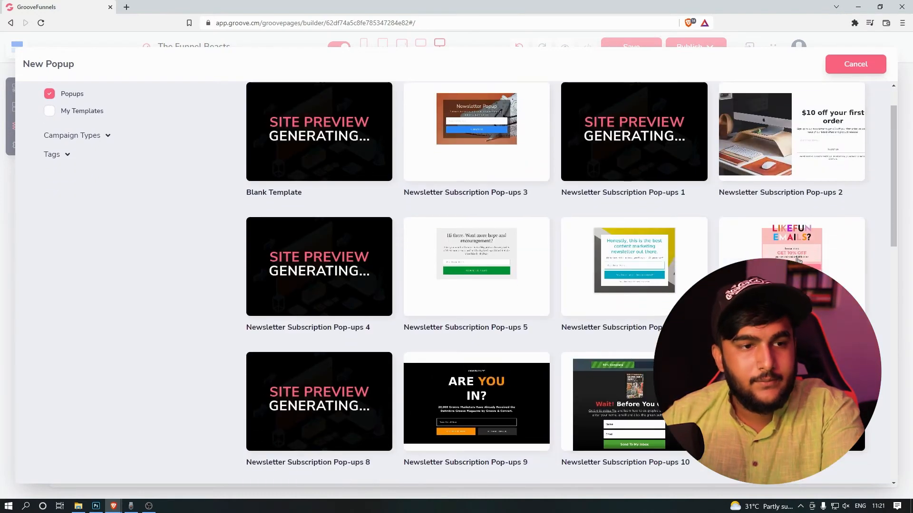
scroll(823, 196, down, 7)
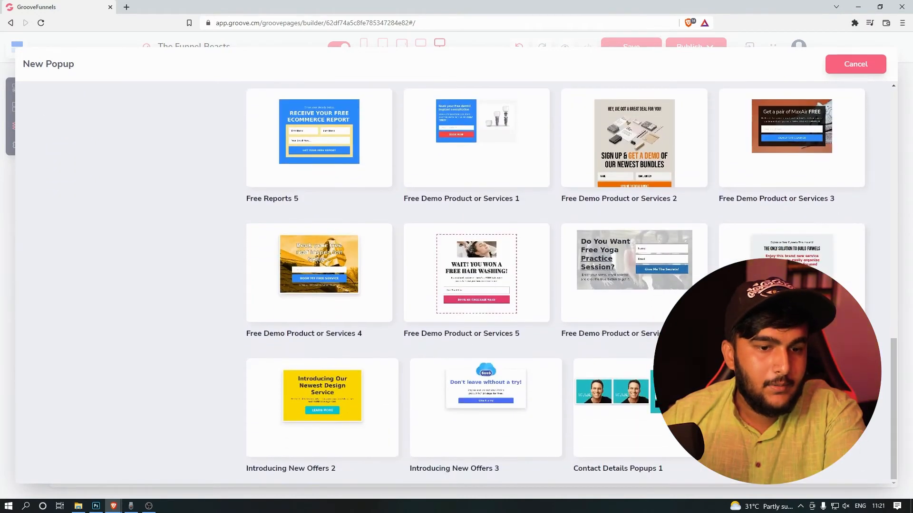
scroll(452, 259, up, 5)
scroll(451, 259, down, 5)
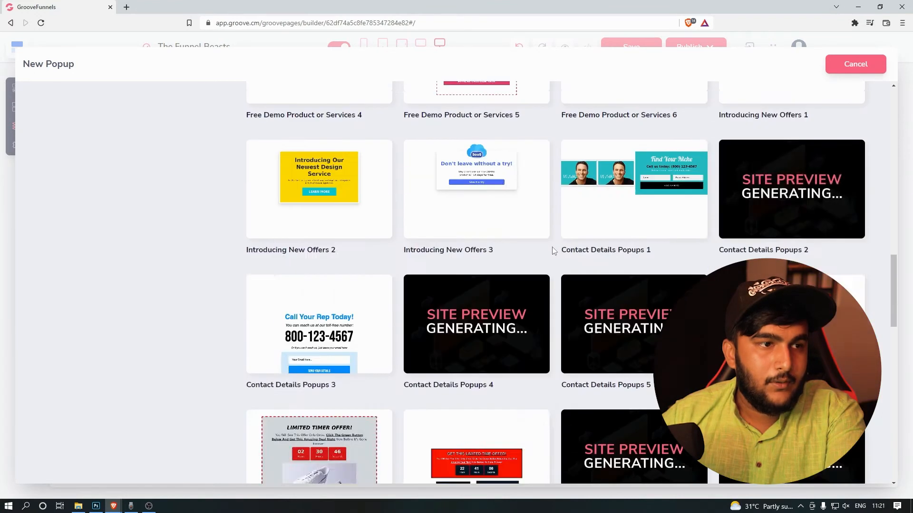
scroll(452, 259, up, 5)
scroll(451, 259, up, 12)
scroll(452, 259, up, 3)
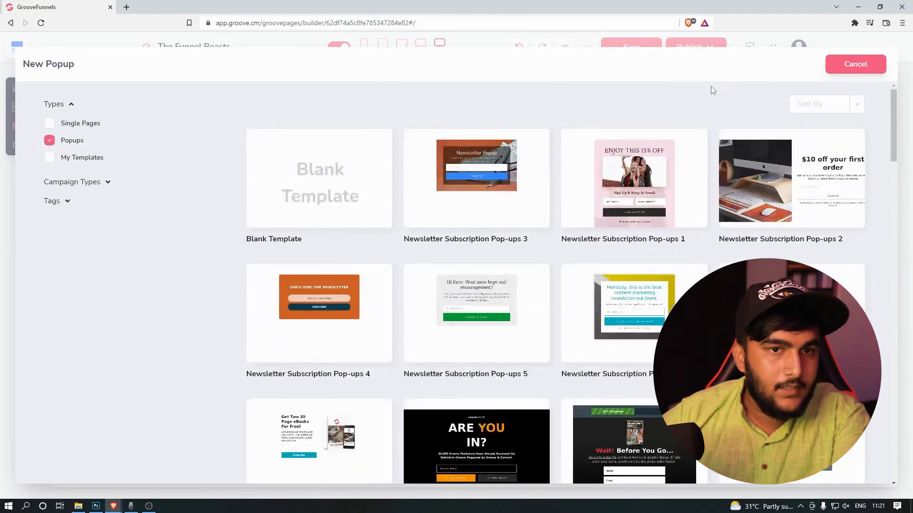
click(856, 64)
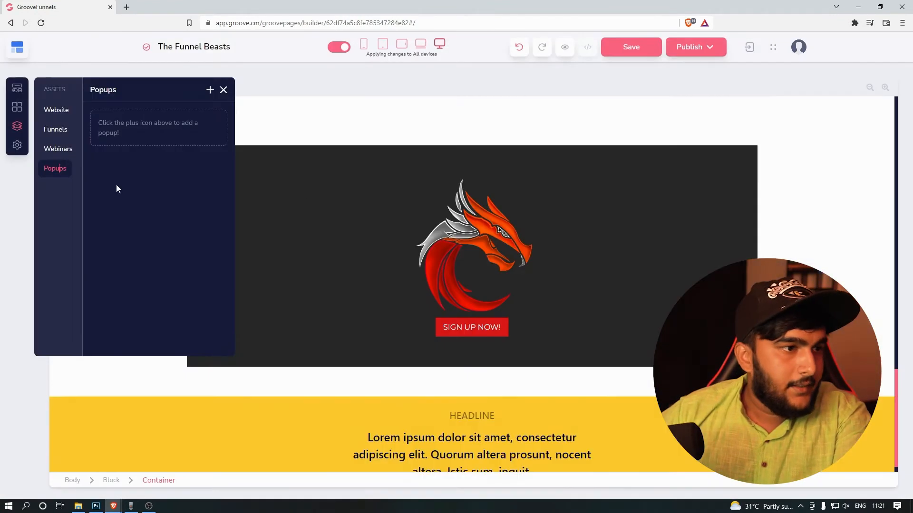
- Review the page and site information settings
click(18, 145)
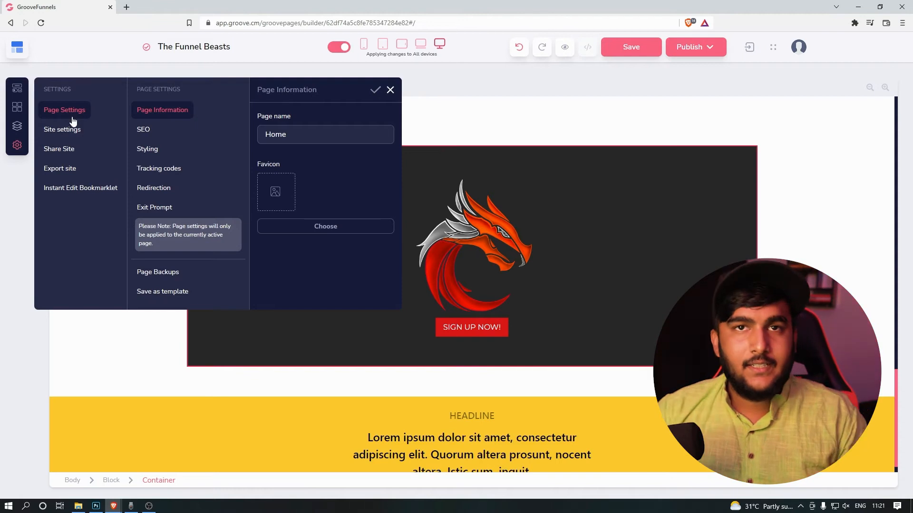
click(499, 237)
click(75, 136)
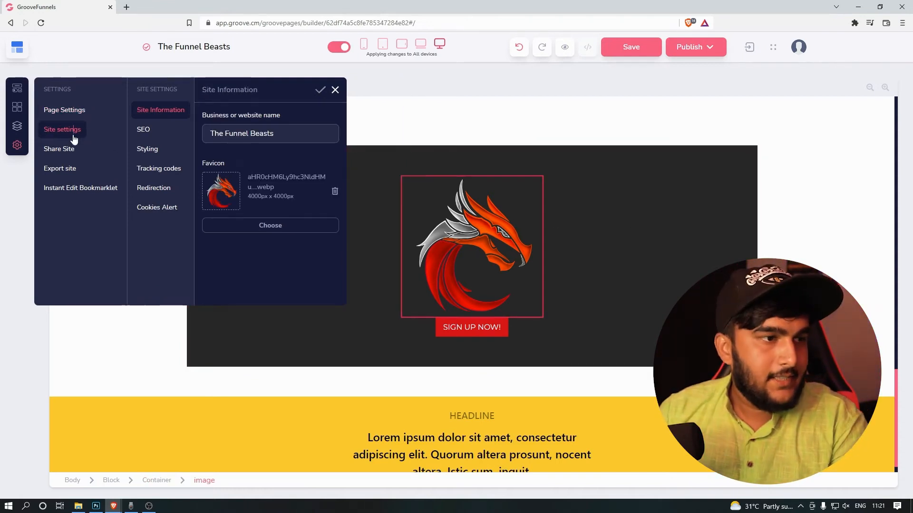
click(409, 203)
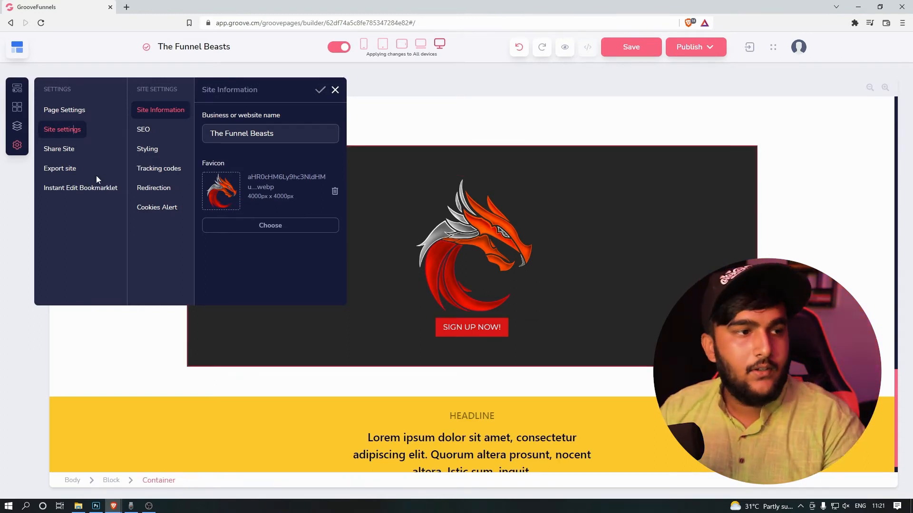
- Add a share link for the site
click(59, 150)
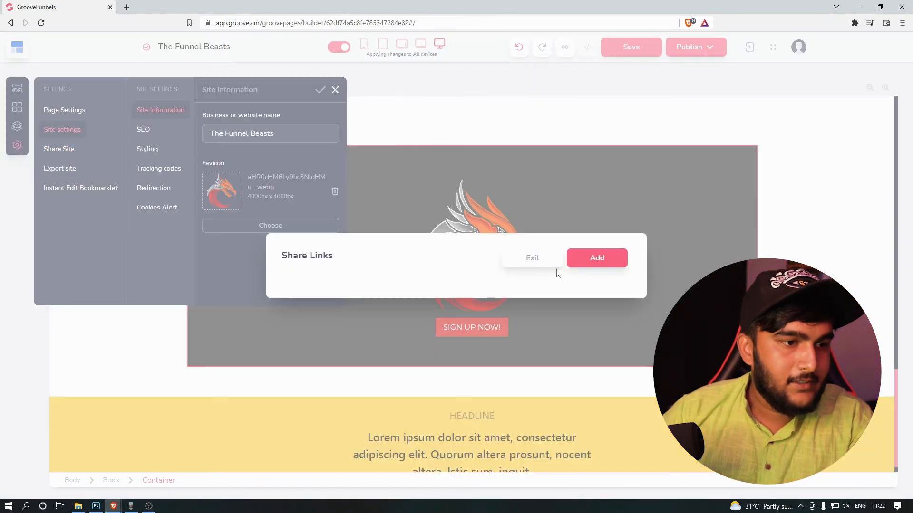
click(595, 263)
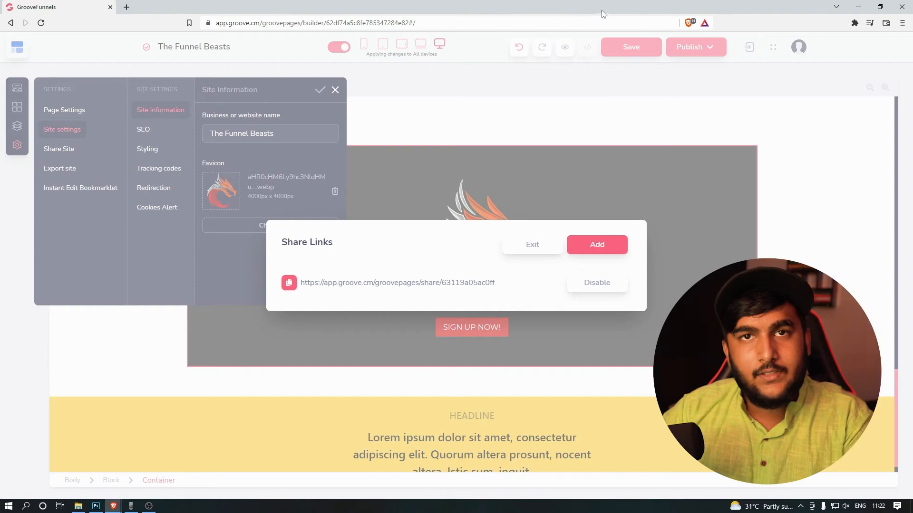
click(533, 246)
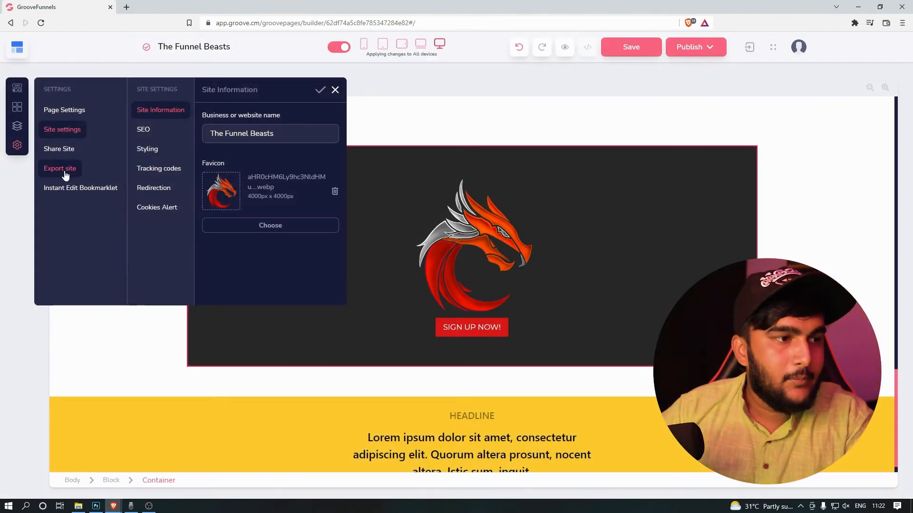
click(506, 155)
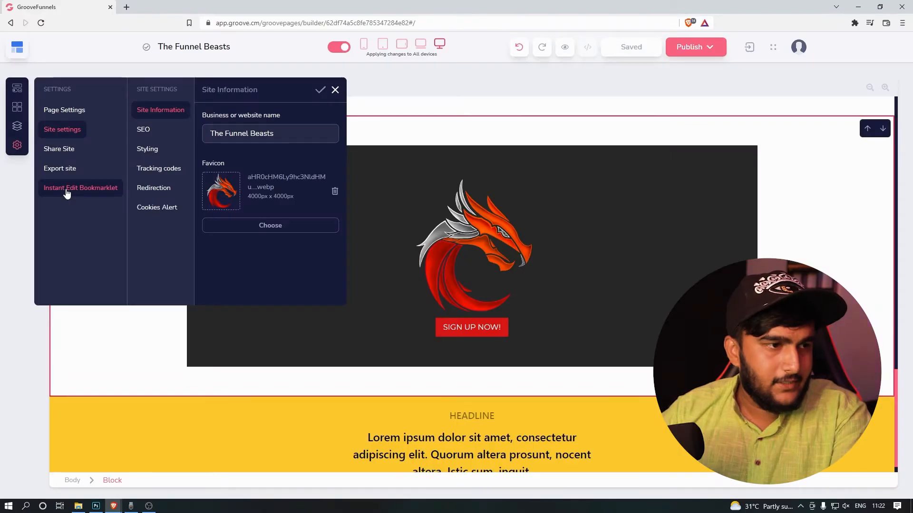
- Open and read the Instant Edit Bookmarklet help article
click(90, 195)
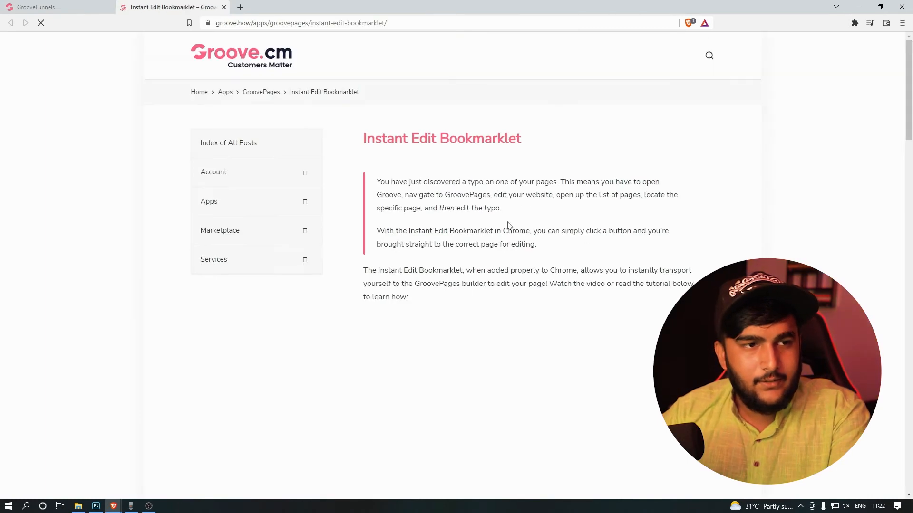
scroll(571, 203, down, 20)
scroll(571, 203, down, 10)
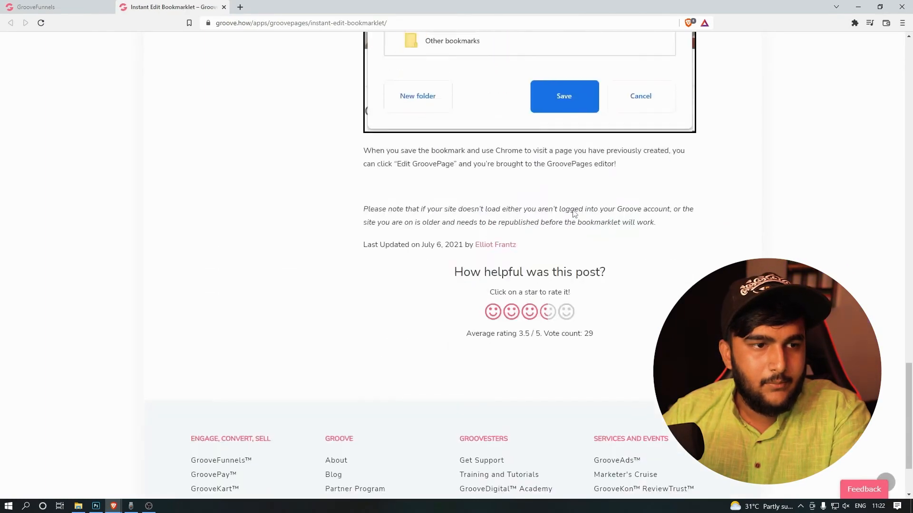
- Rename the page to The Funnel Beasts in its page information settings
scroll(581, 231, up, 9)
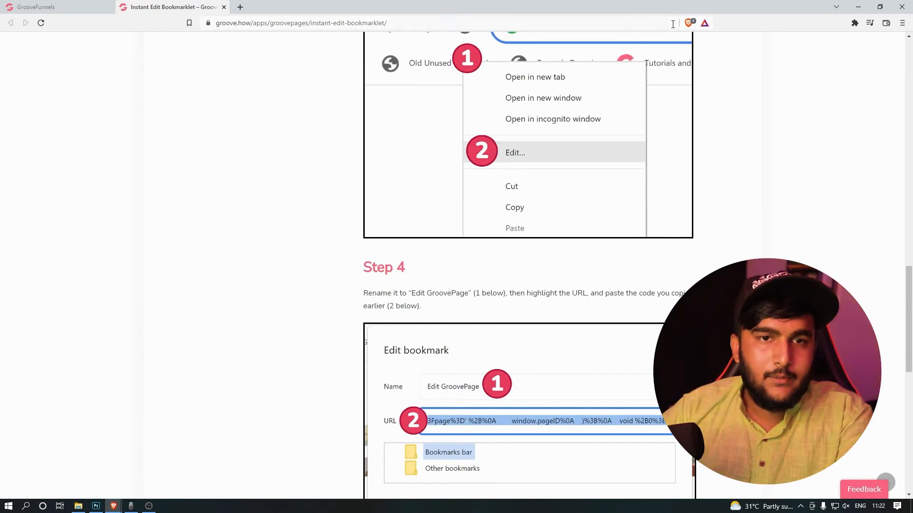
click(76, 6)
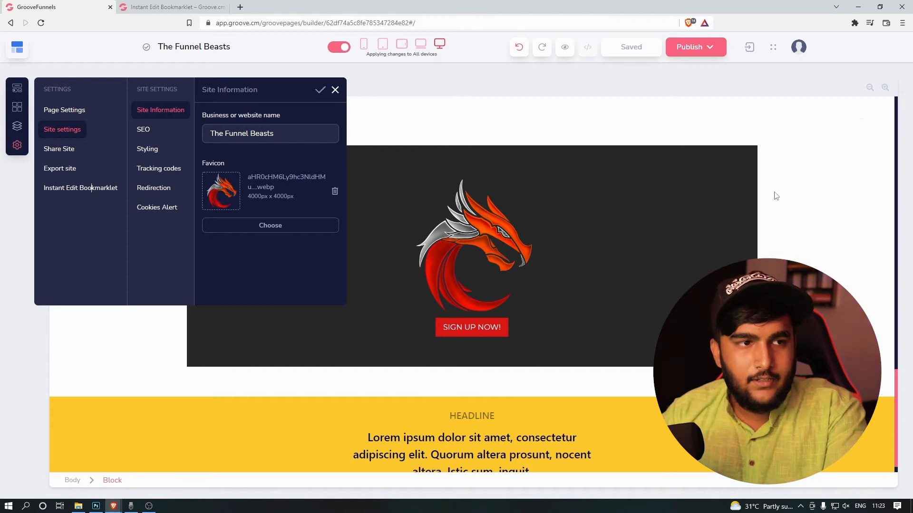
click(72, 114)
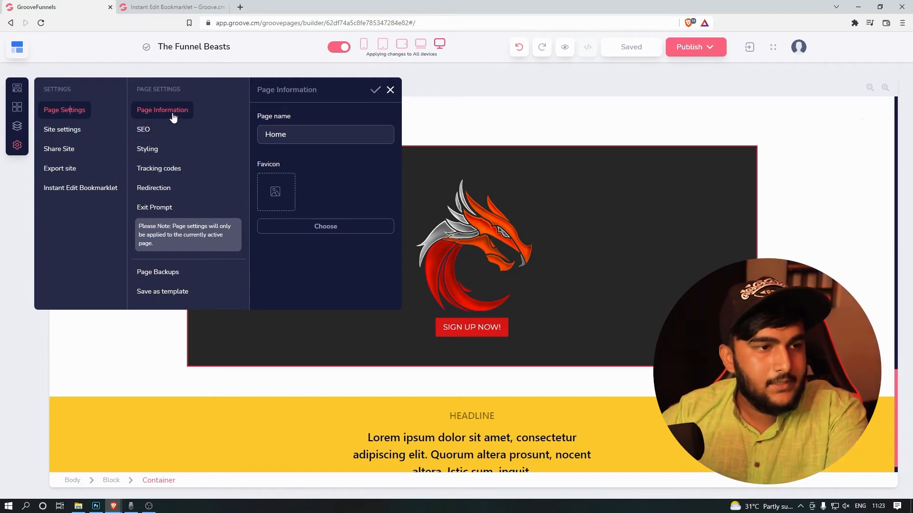
double_click(349, 139)
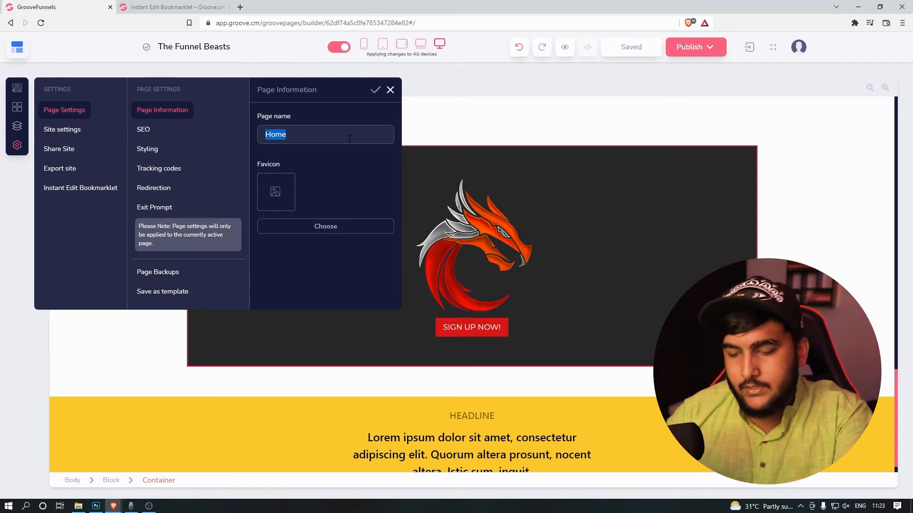
text(The Funnel Beasts)
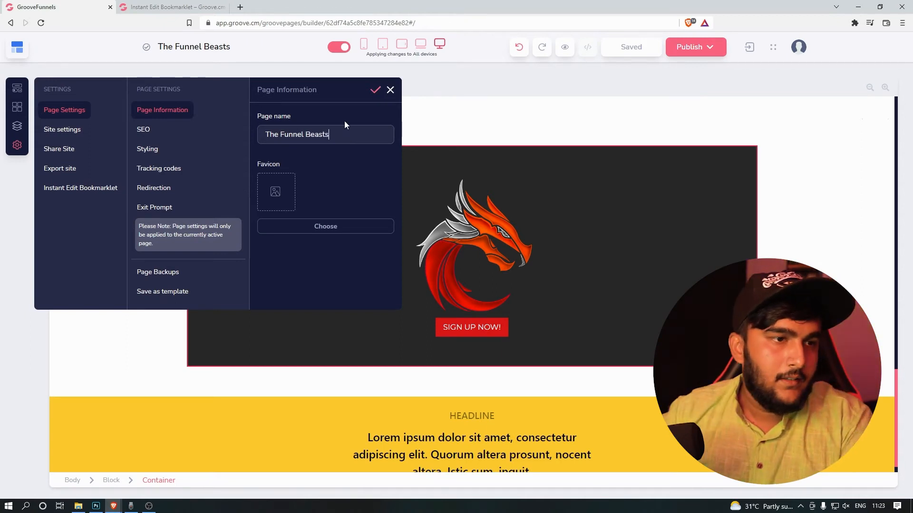
click(375, 92)
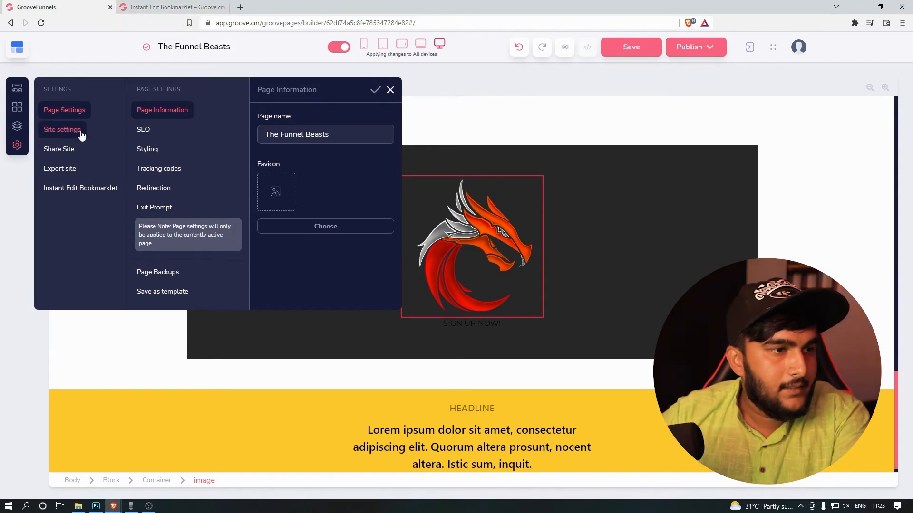
- Search Google for funnel building services to gather keyword ideas for the page's SEO metadata
click(144, 129)
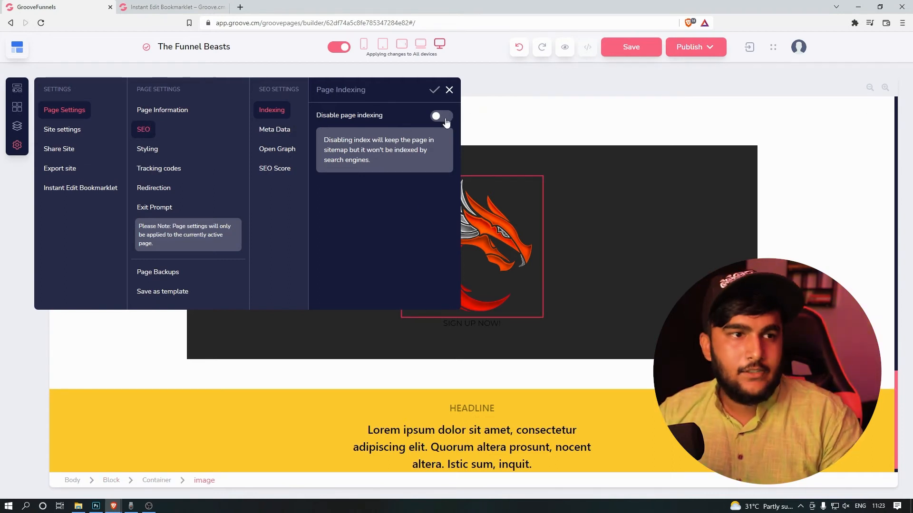
click(279, 130)
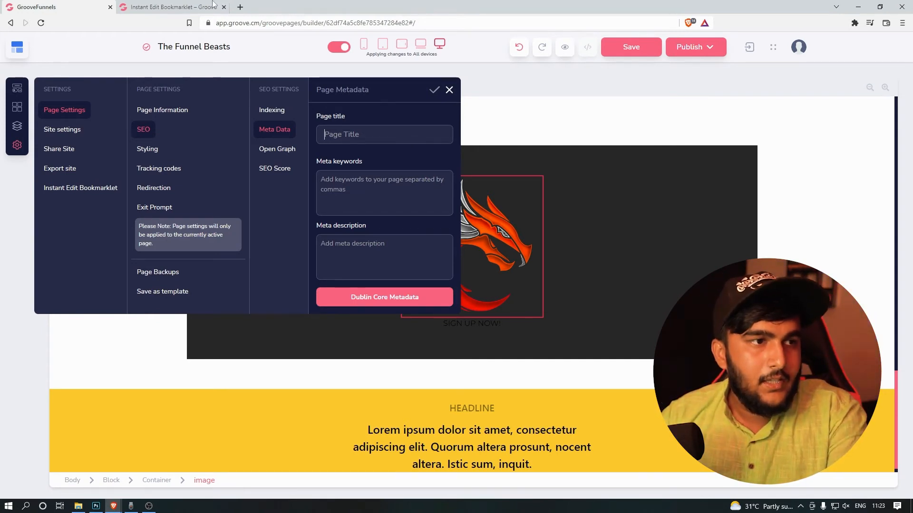
click(240, 8)
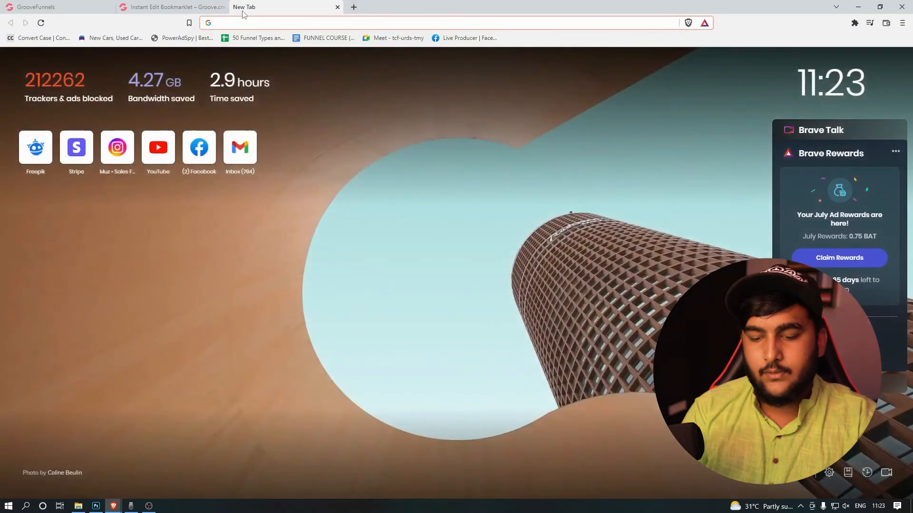
text(funnel b)
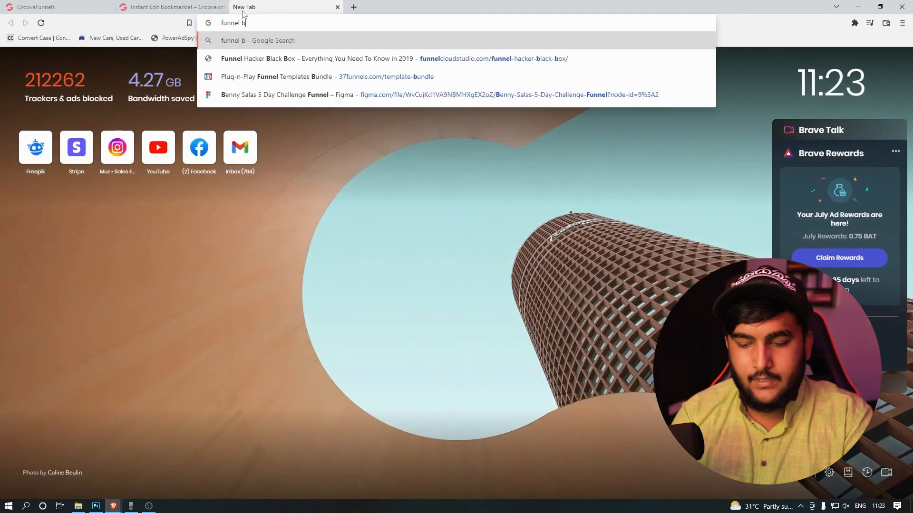
text(uilding services)
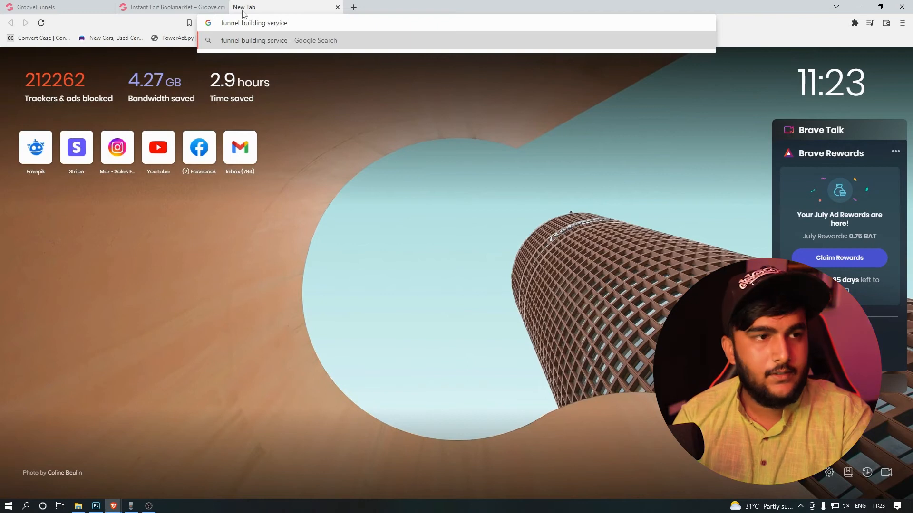
key(Return)
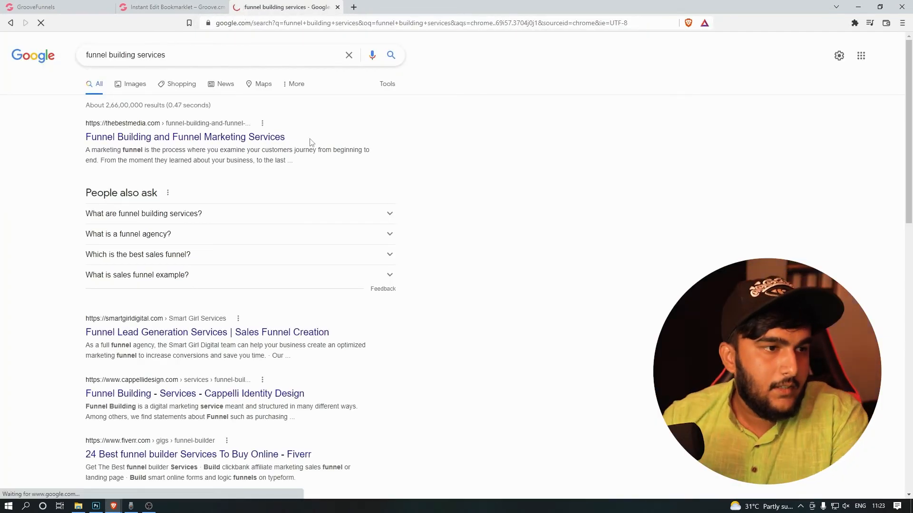
drag(84, 137, 298, 141)
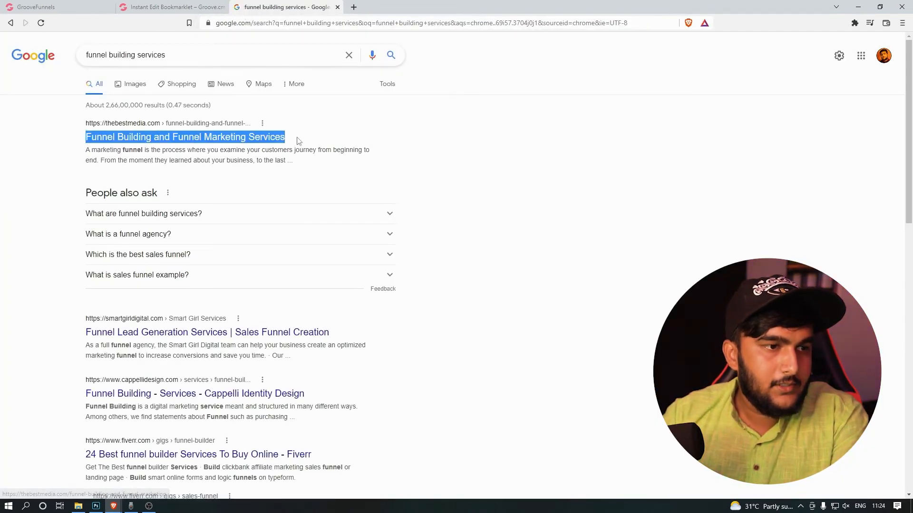
drag(86, 155, 312, 161)
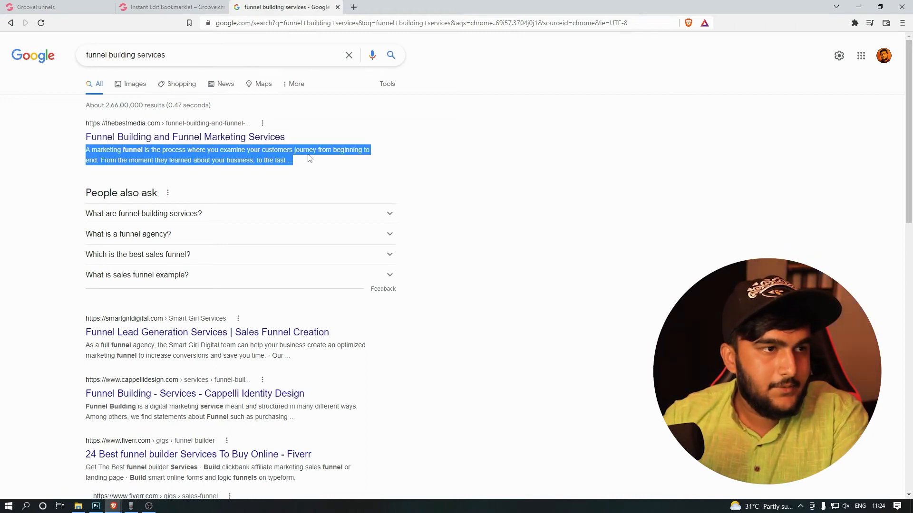
click(193, 7)
click(102, 7)
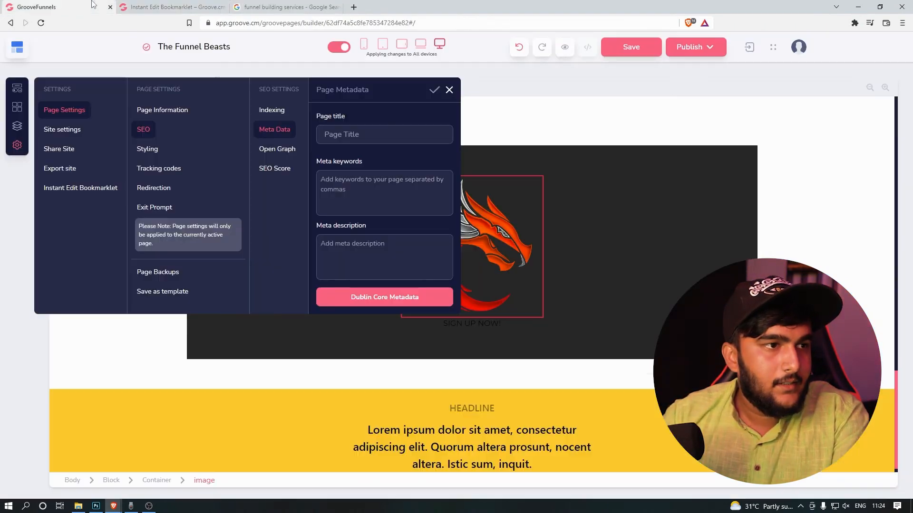
- Set the page's meta keywords to funnel building services, sales funnels, and apply the metadata
triple_click(327, 114)
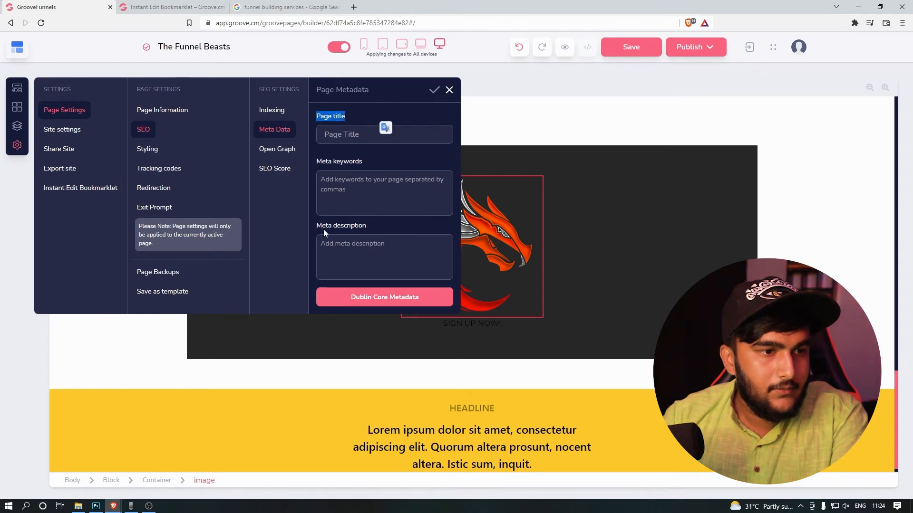
click(319, 178)
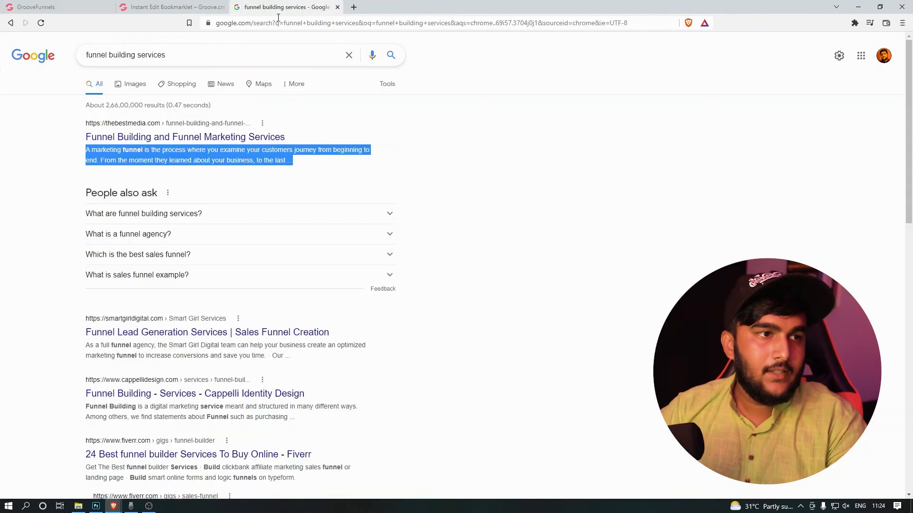
click(285, 7)
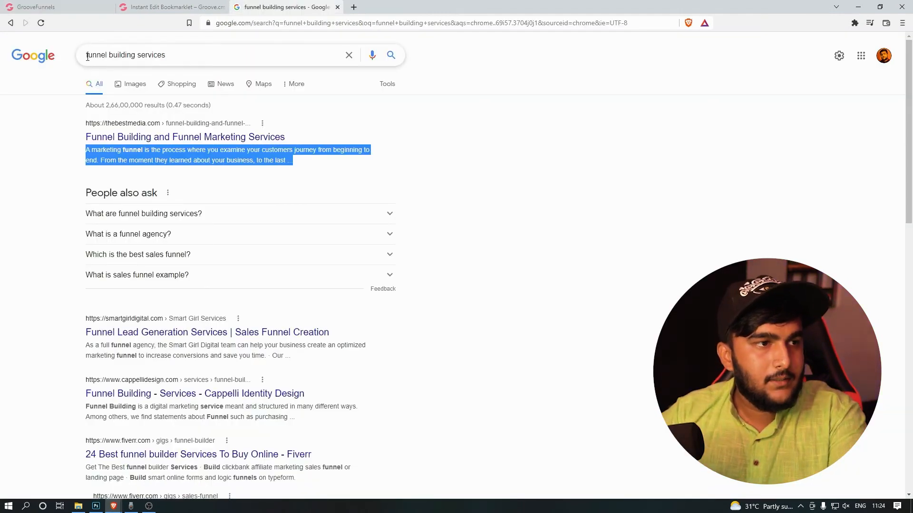
drag(87, 57, 166, 55)
click(72, 4)
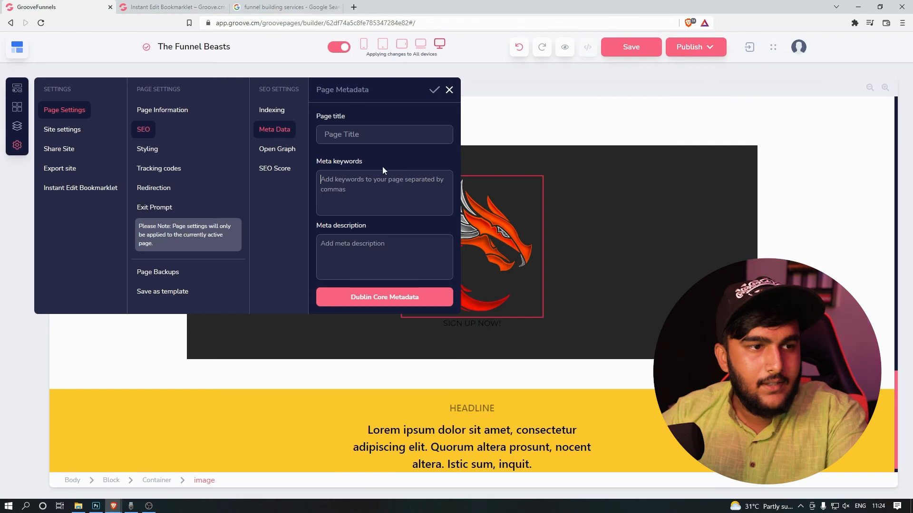
text(fu)
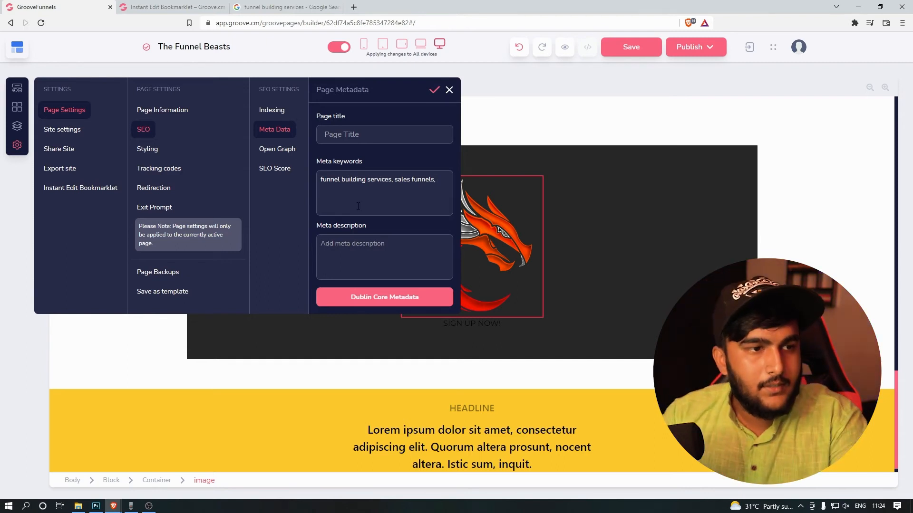
click(434, 91)
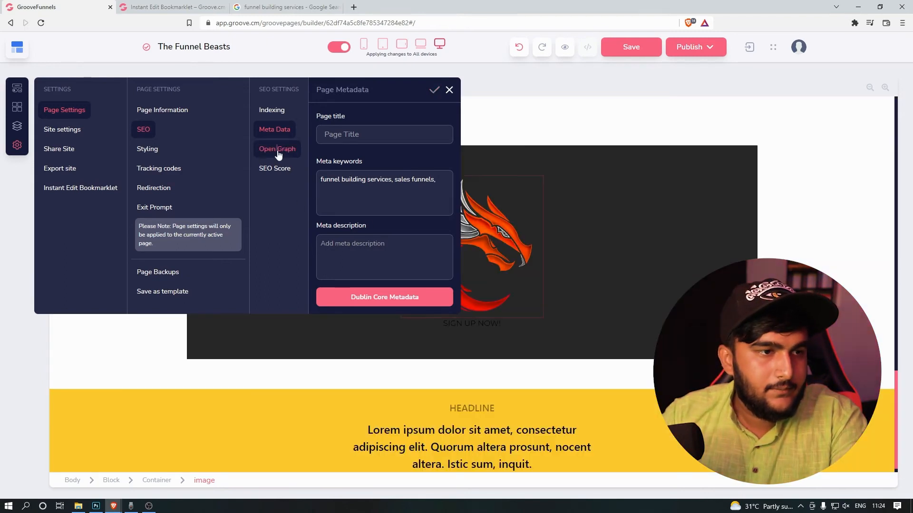
- Review the page's Open Graph settings and SEO score
click(277, 149)
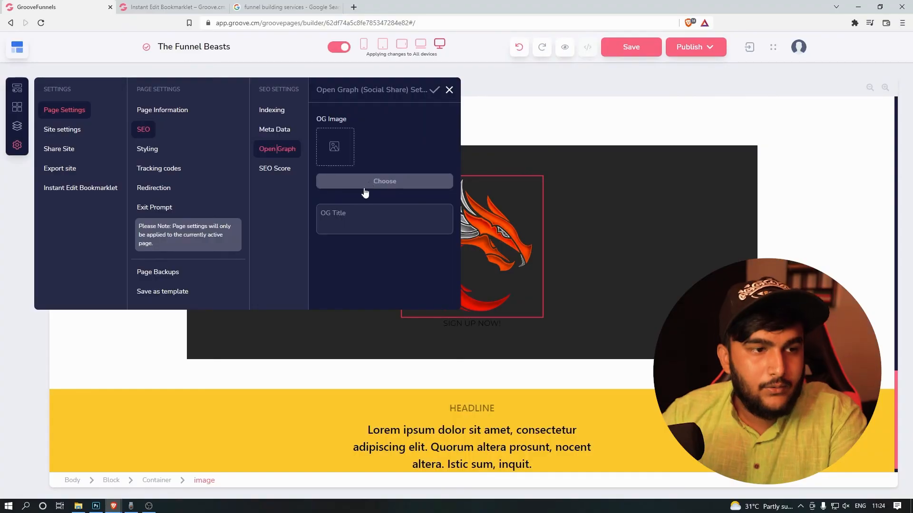
click(389, 128)
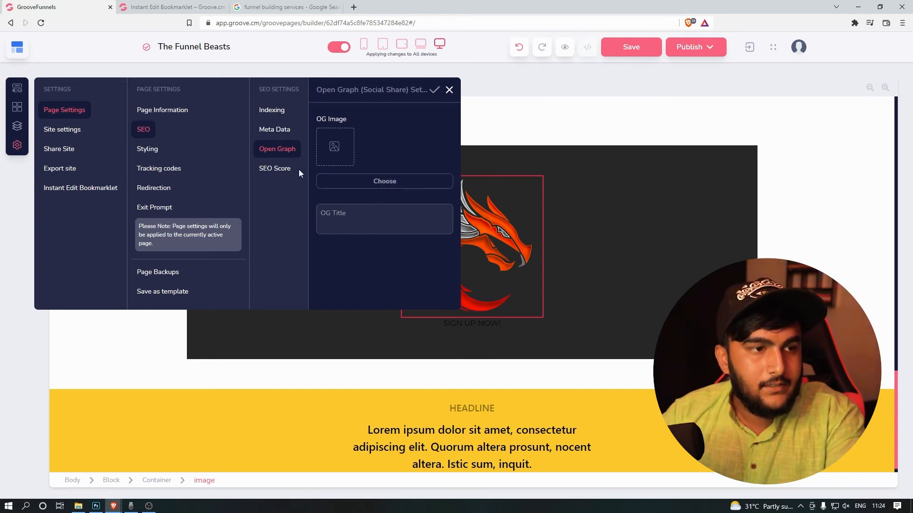
click(282, 130)
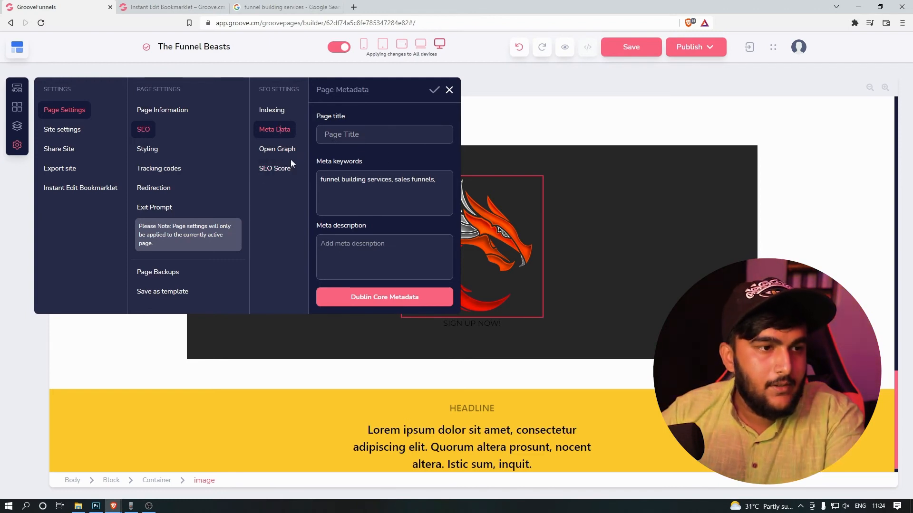
click(280, 168)
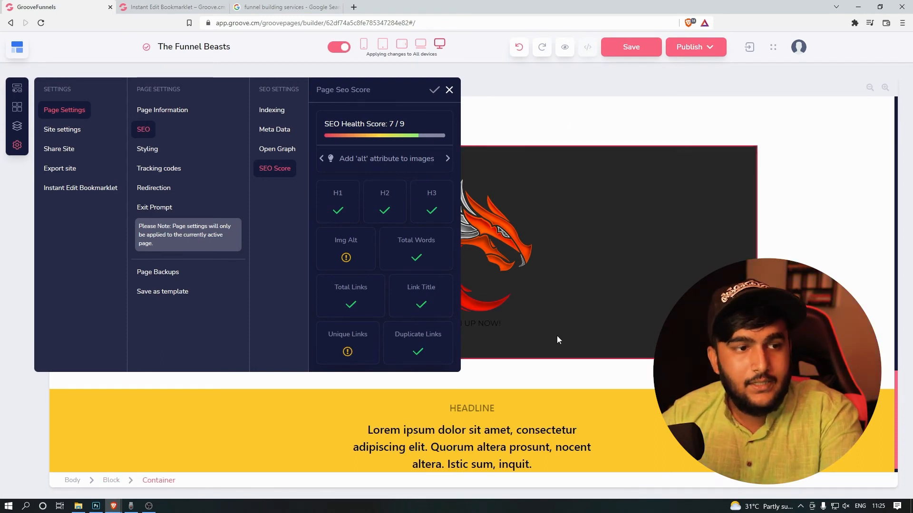
click(486, 282)
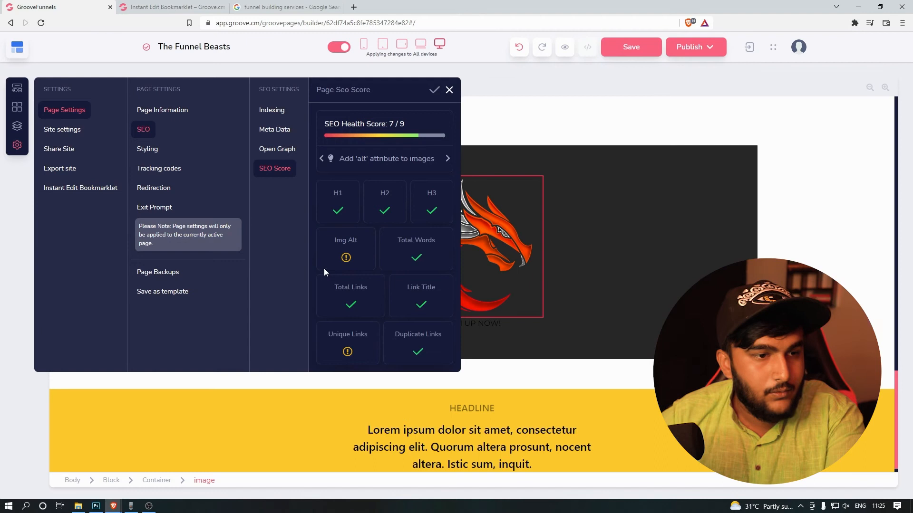
- Enable page redirection and set the redirect type to Internal Pages
click(157, 153)
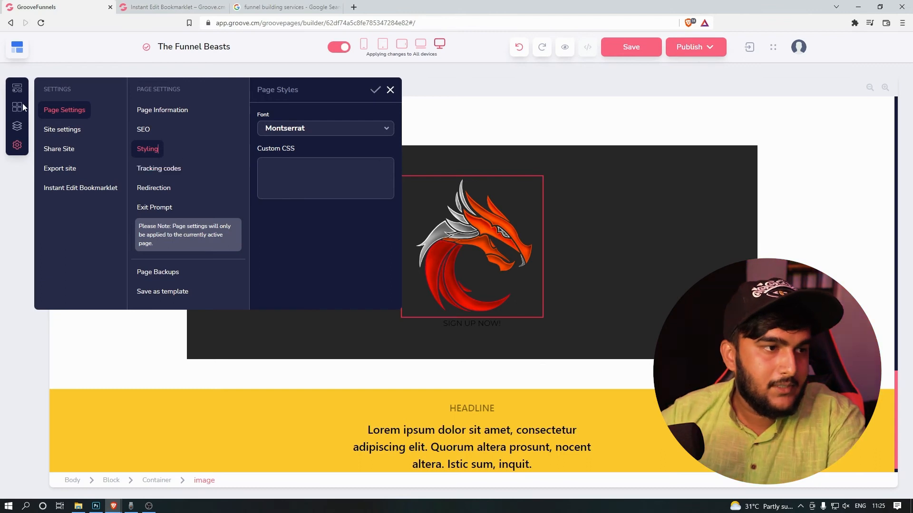
click(156, 175)
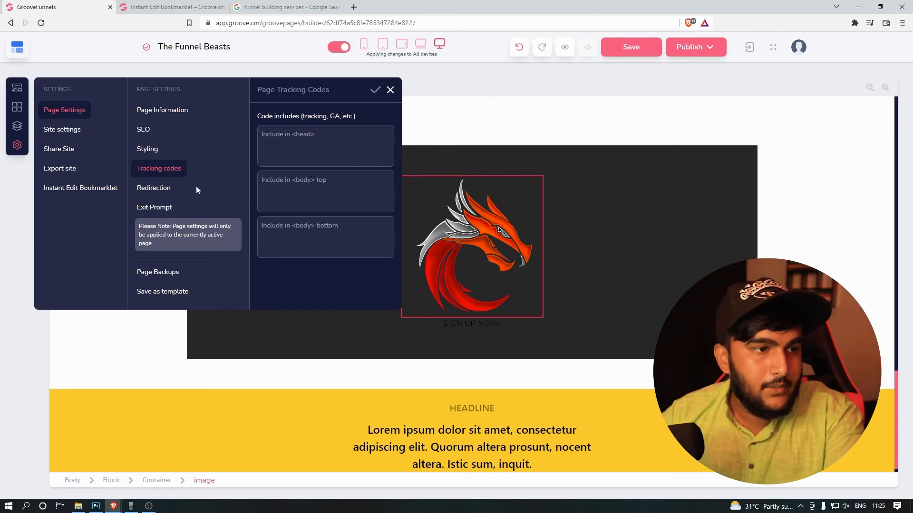
click(157, 188)
click(381, 116)
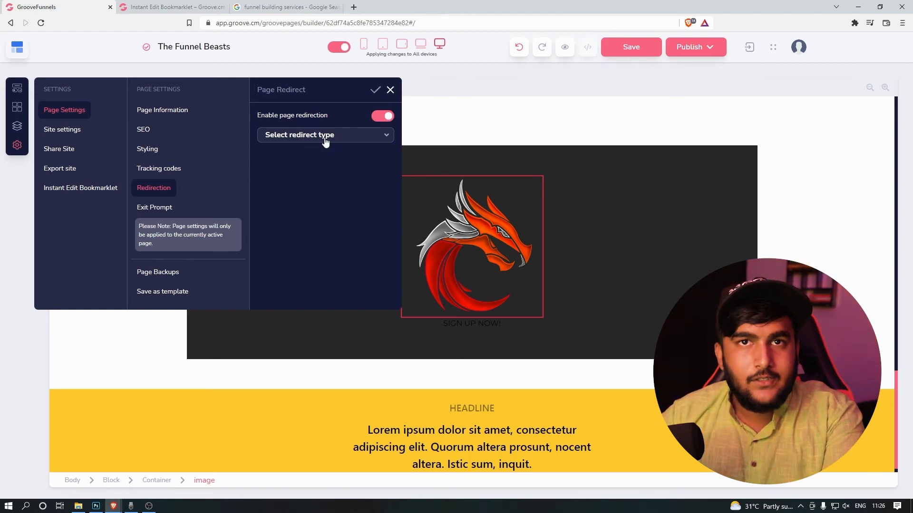
click(324, 138)
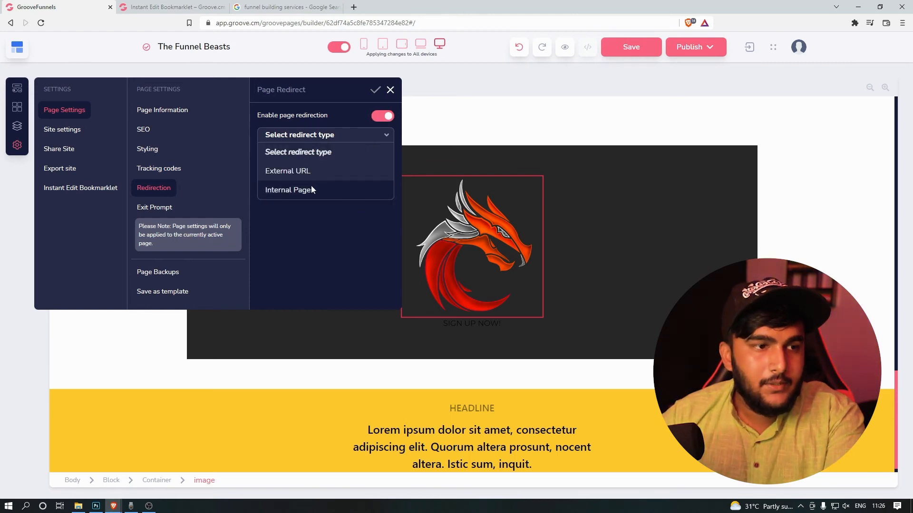
click(323, 178)
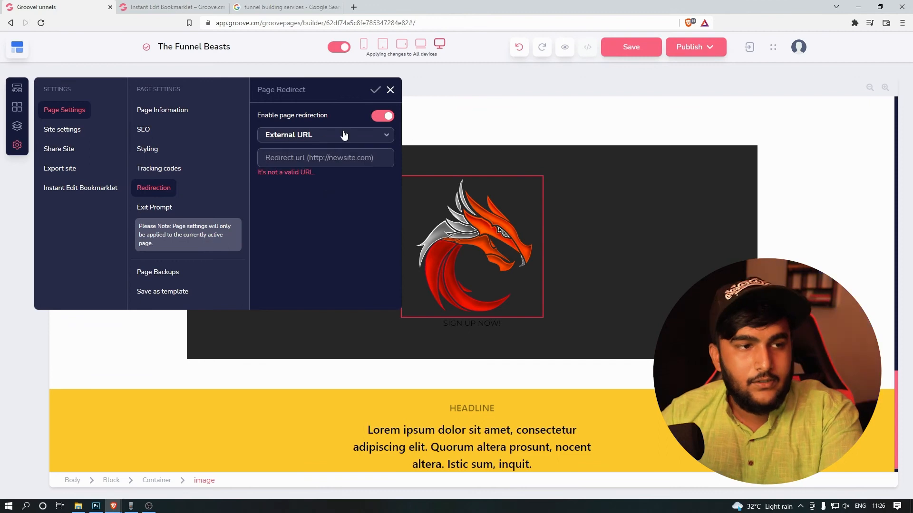
click(344, 135)
click(334, 185)
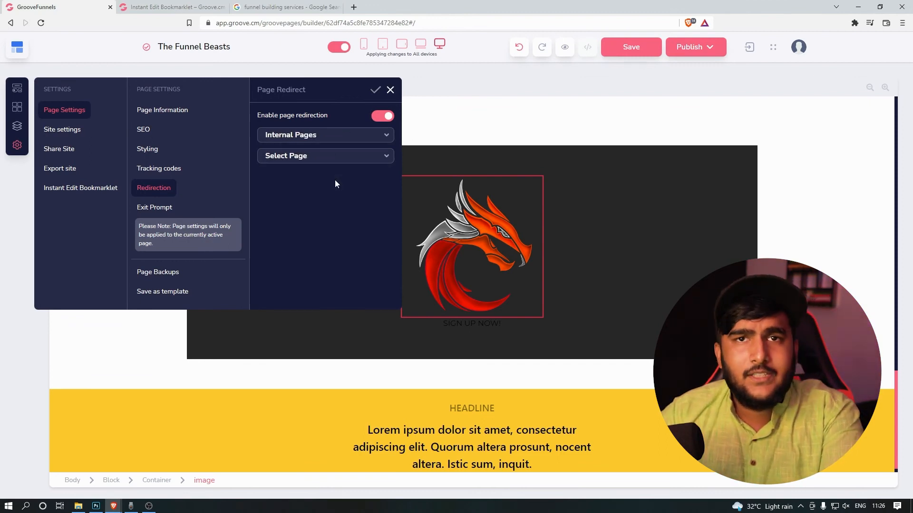
click(307, 161)
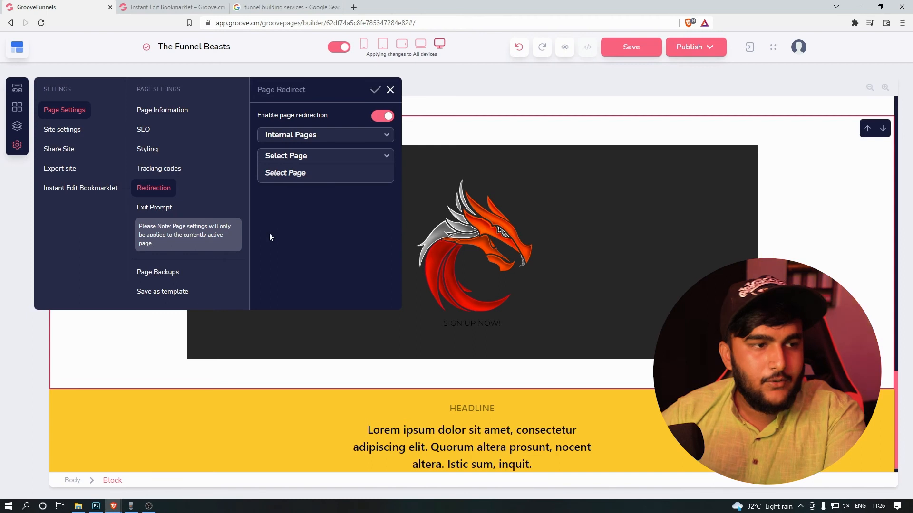
- Review the page's exit prompt and backup options, and open then dismiss the save-as-template confirmation
click(166, 208)
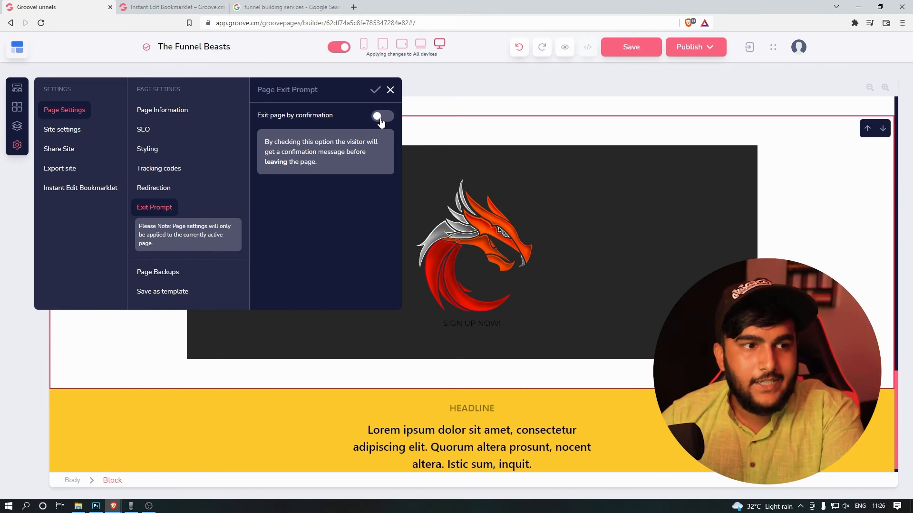
click(150, 273)
click(179, 299)
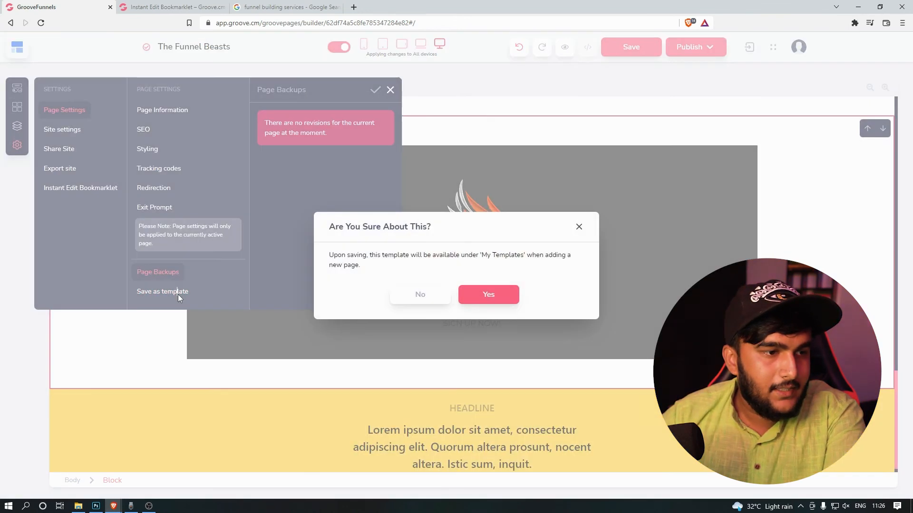
click(579, 227)
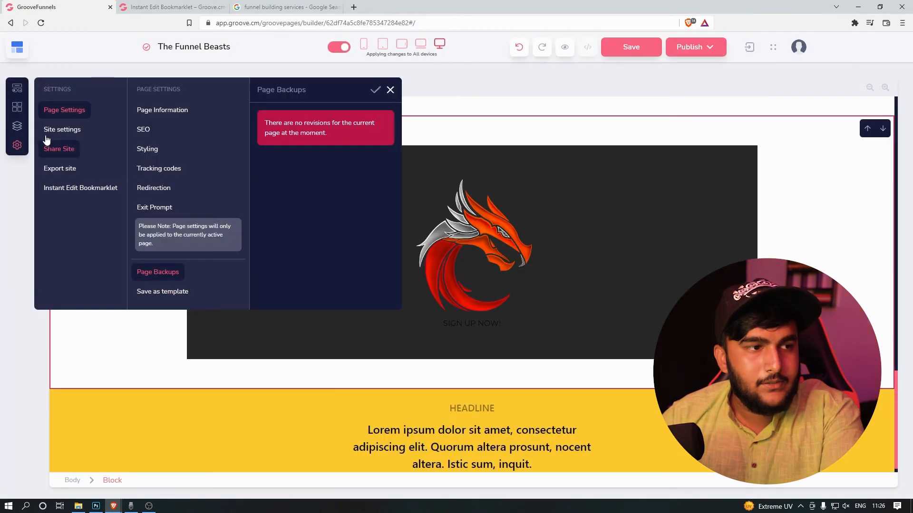
- Open the site settings and set the site-wide font to Montserrat in the site styling options
click(68, 132)
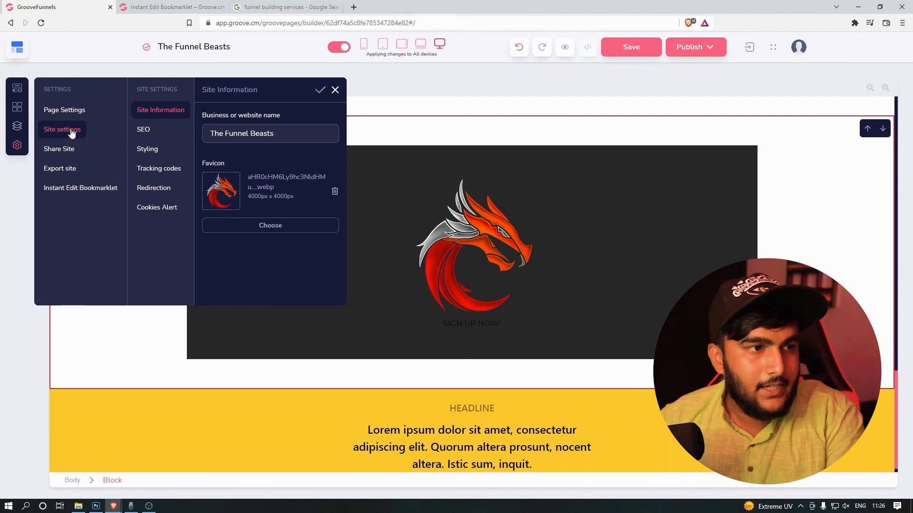
click(157, 169)
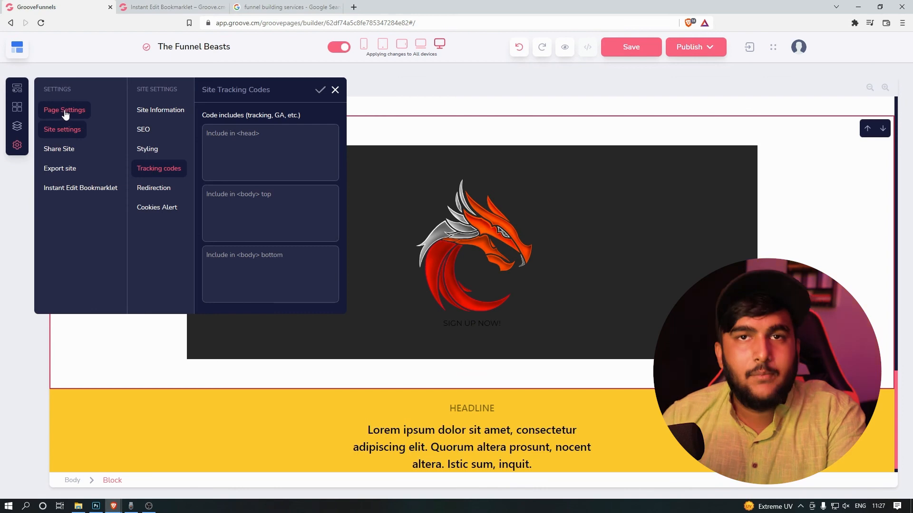
click(150, 149)
click(248, 134)
scroll(263, 197, down, 3)
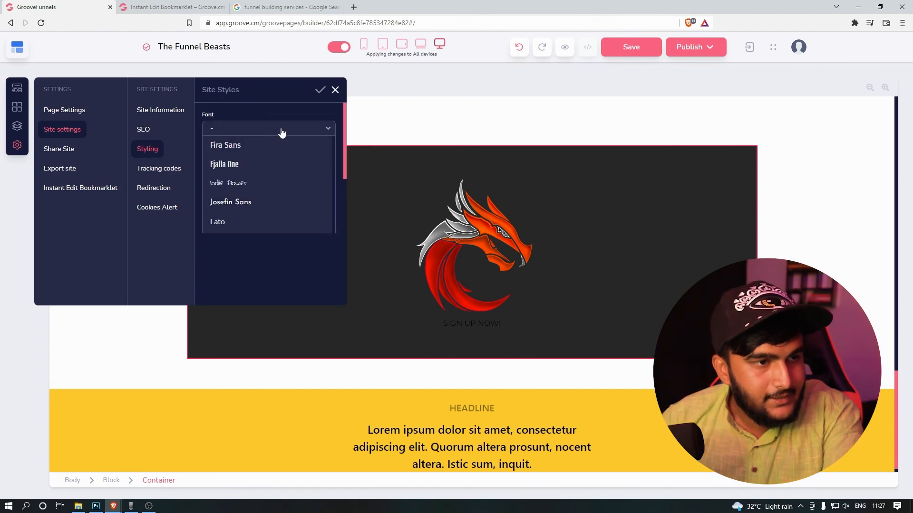
click(266, 130)
click(251, 134)
scroll(263, 191, down, 6)
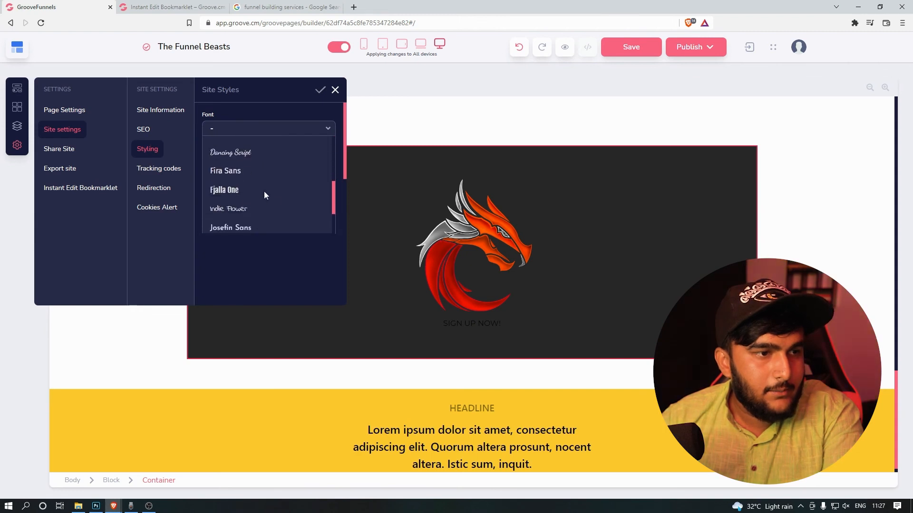
scroll(253, 200, down, 2)
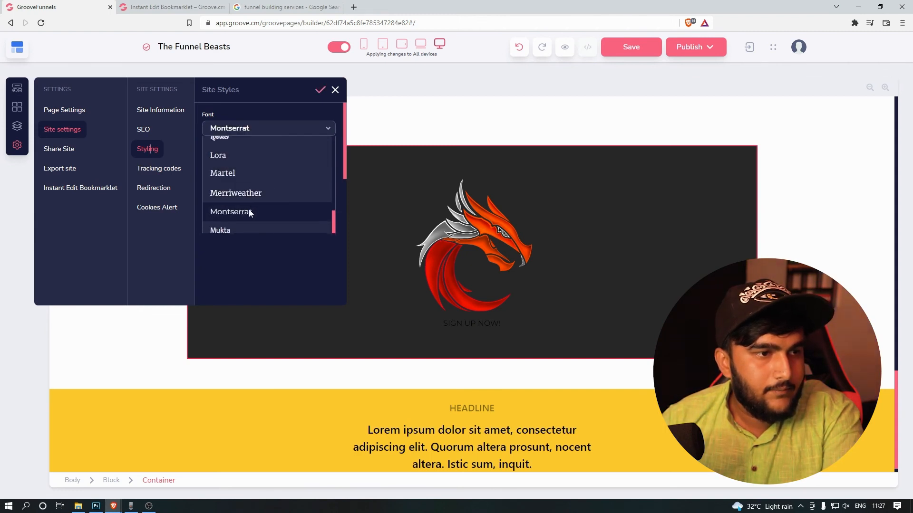
click(249, 211)
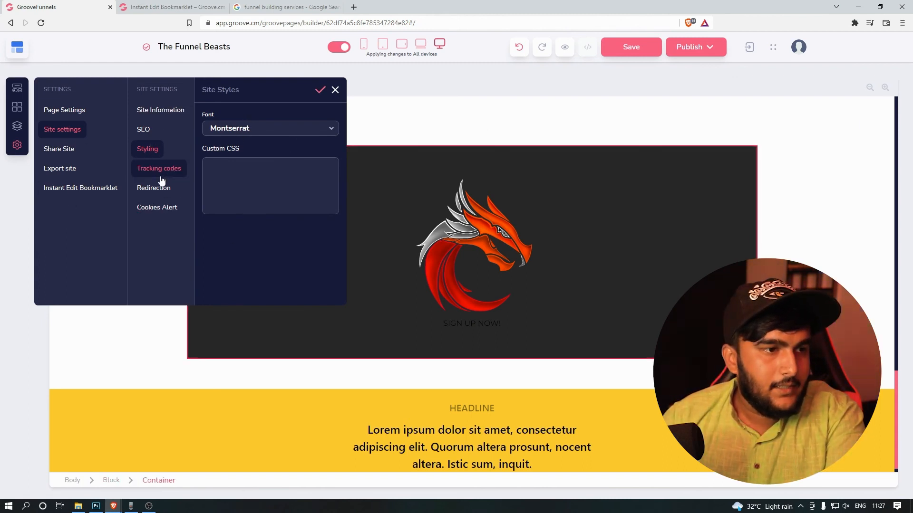
- Enable the site cookie alert and choose the Cookie Design Dark style
click(163, 212)
click(328, 116)
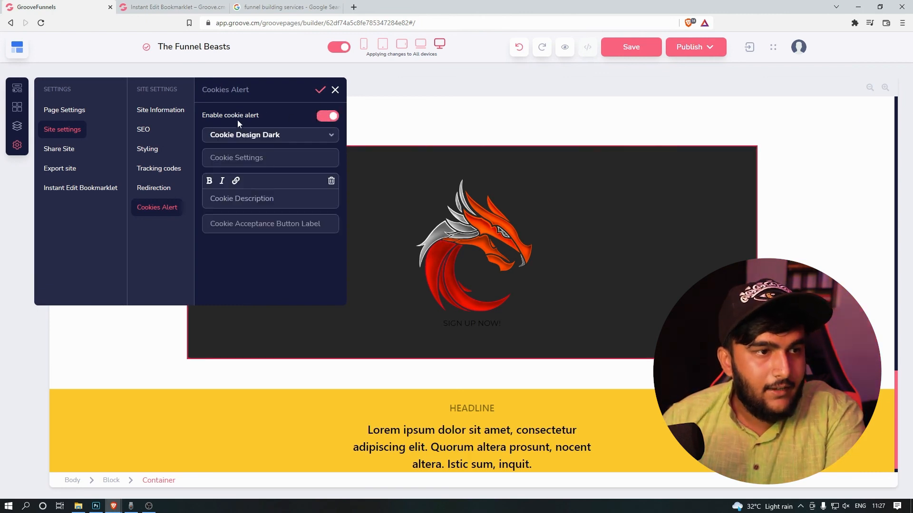
drag(229, 118, 269, 114)
click(275, 116)
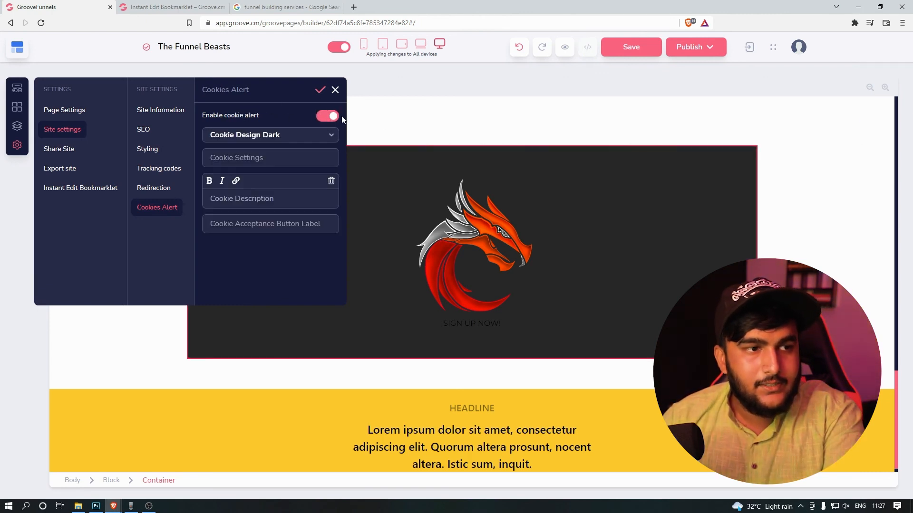
click(325, 133)
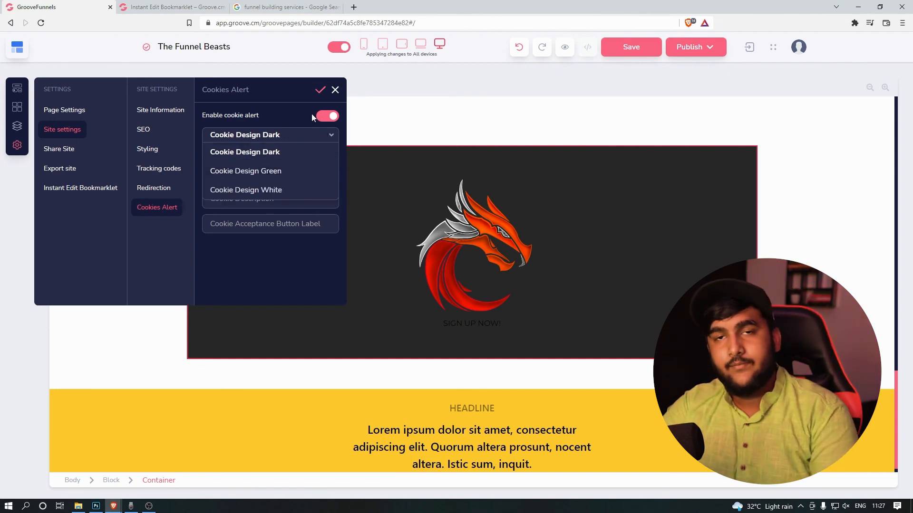
click(323, 137)
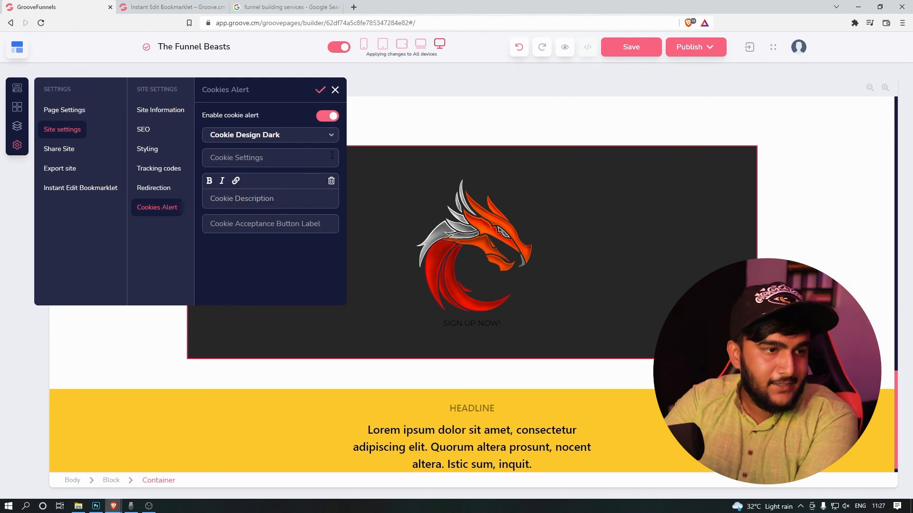